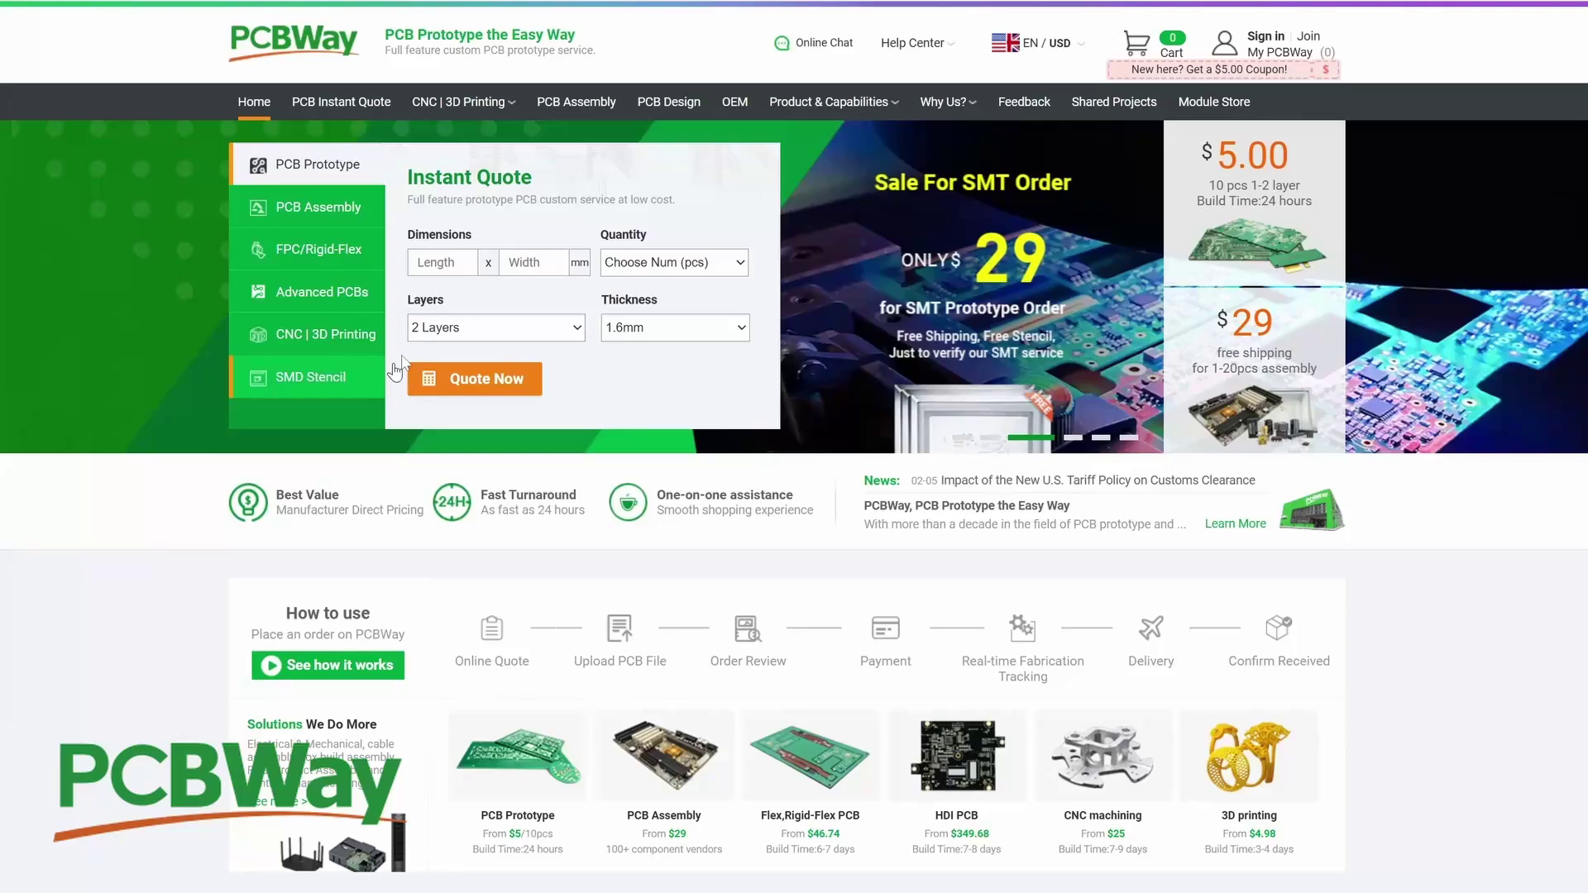
Upload the bowl STL on PCBWay's 3D printing quote page and rotate it in the 3D view
{"action": "mouse_move", "coordinate": [439, 102]}
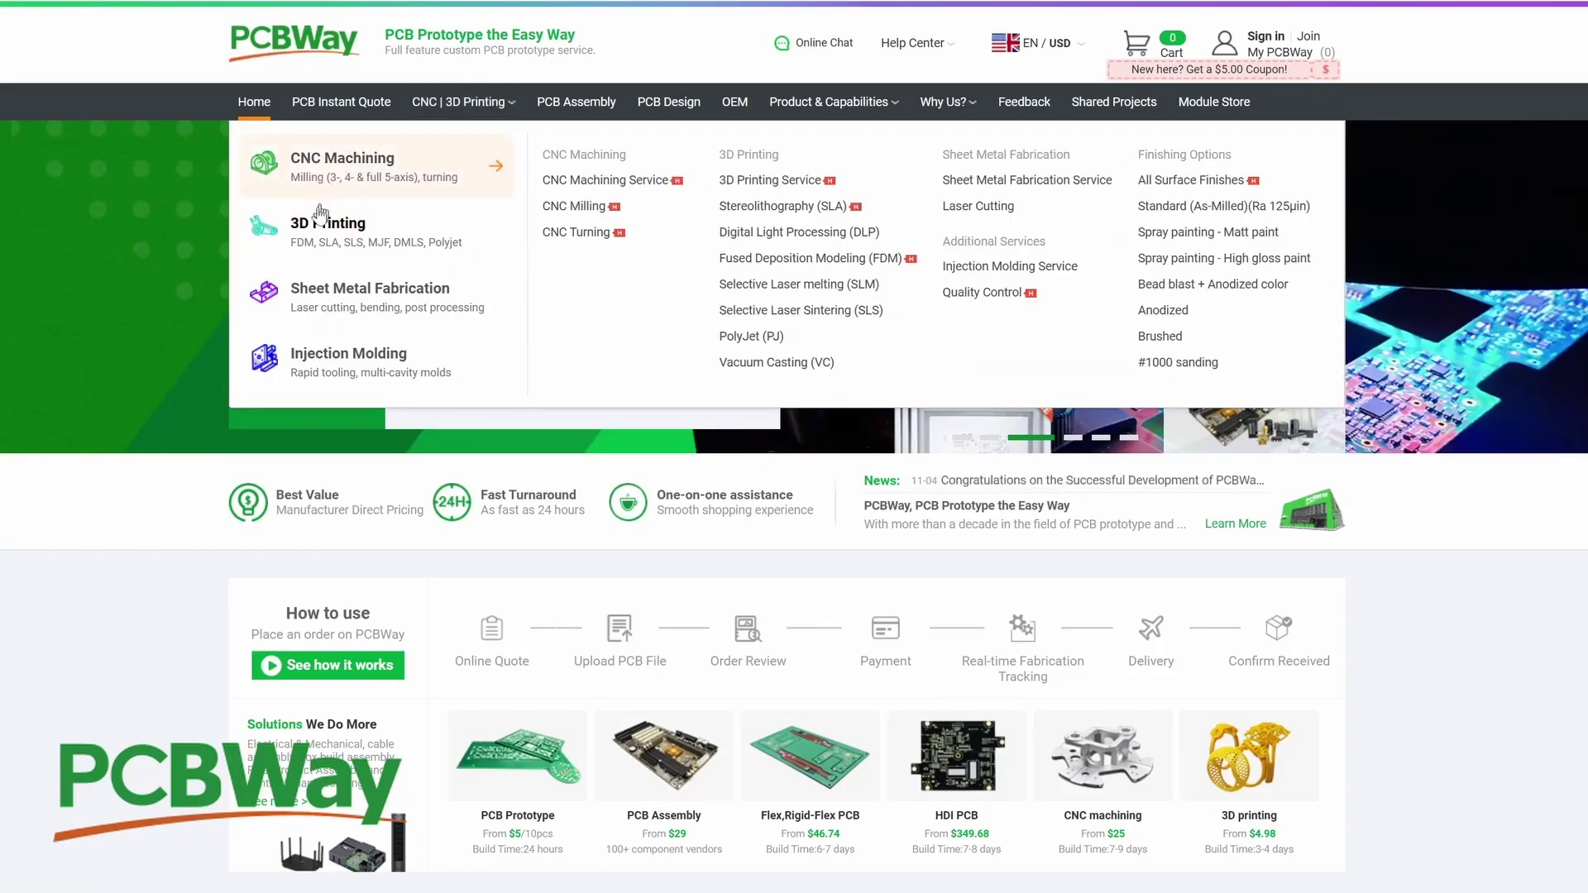
{"action": "left_click", "coordinate": [311, 233]}
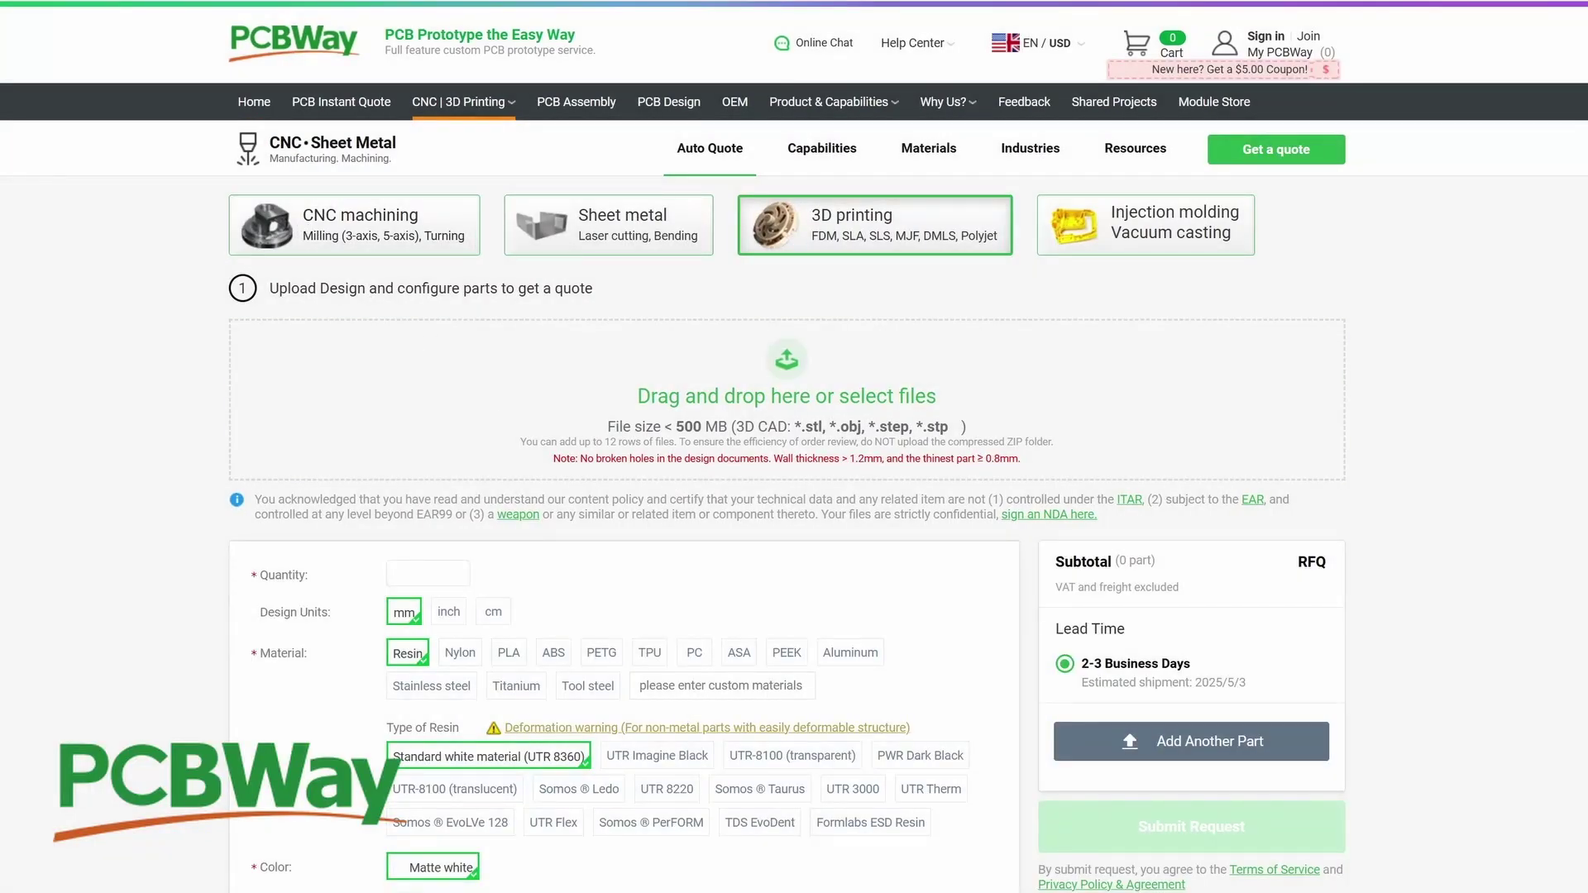
{"action": "left_click_drag", "start_coordinate": [1587, 430], "coordinate": [608, 430]}
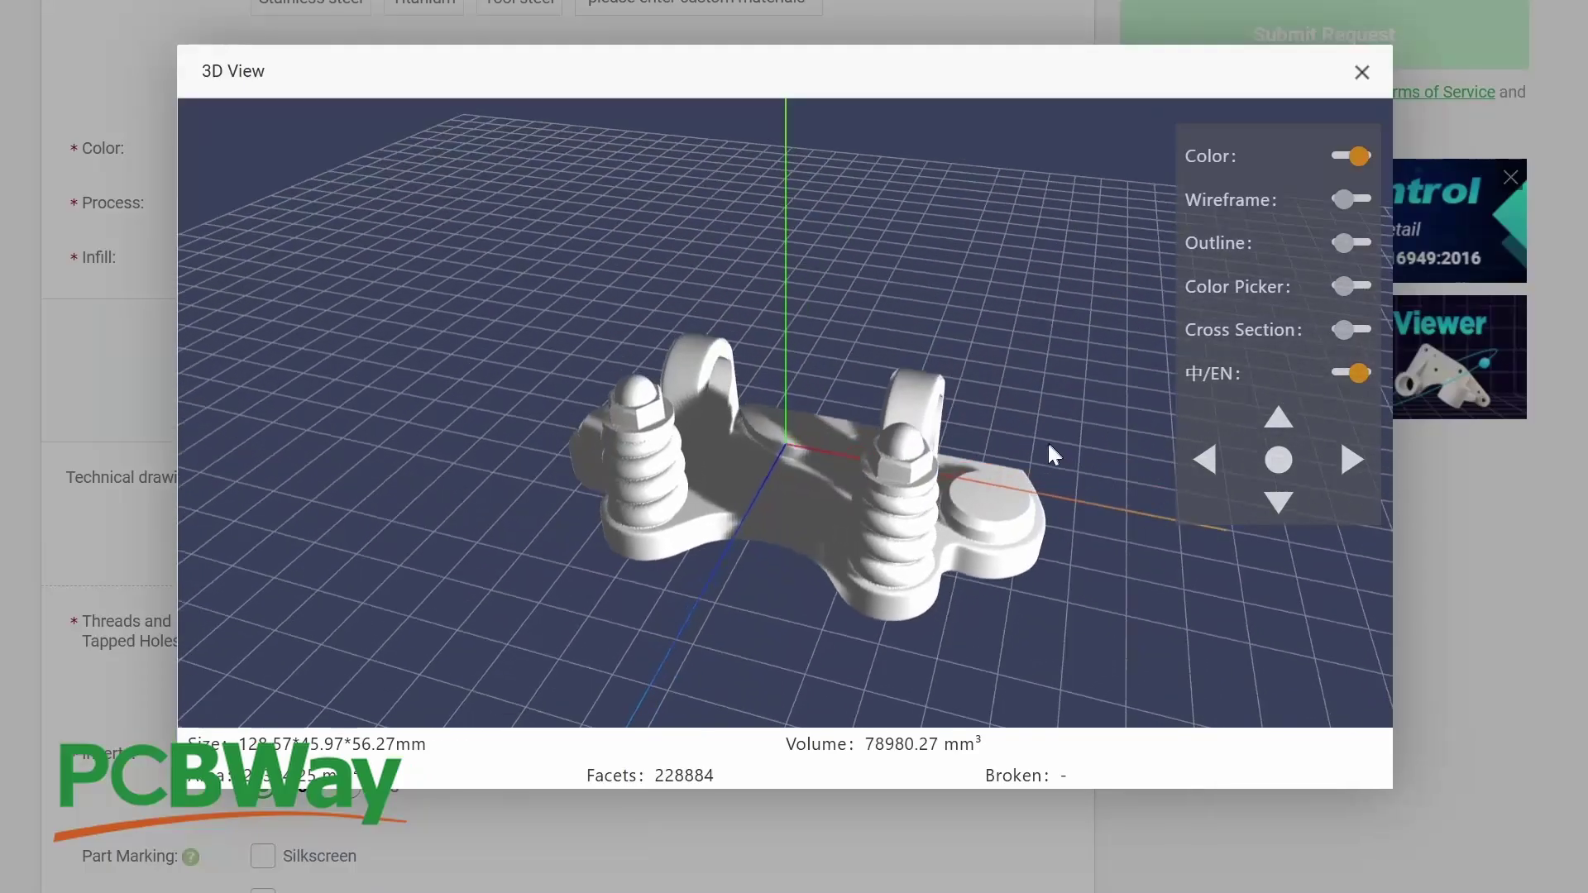
{"action": "left_click_drag", "start_coordinate": [1049, 446], "coordinate": [973, 412]}
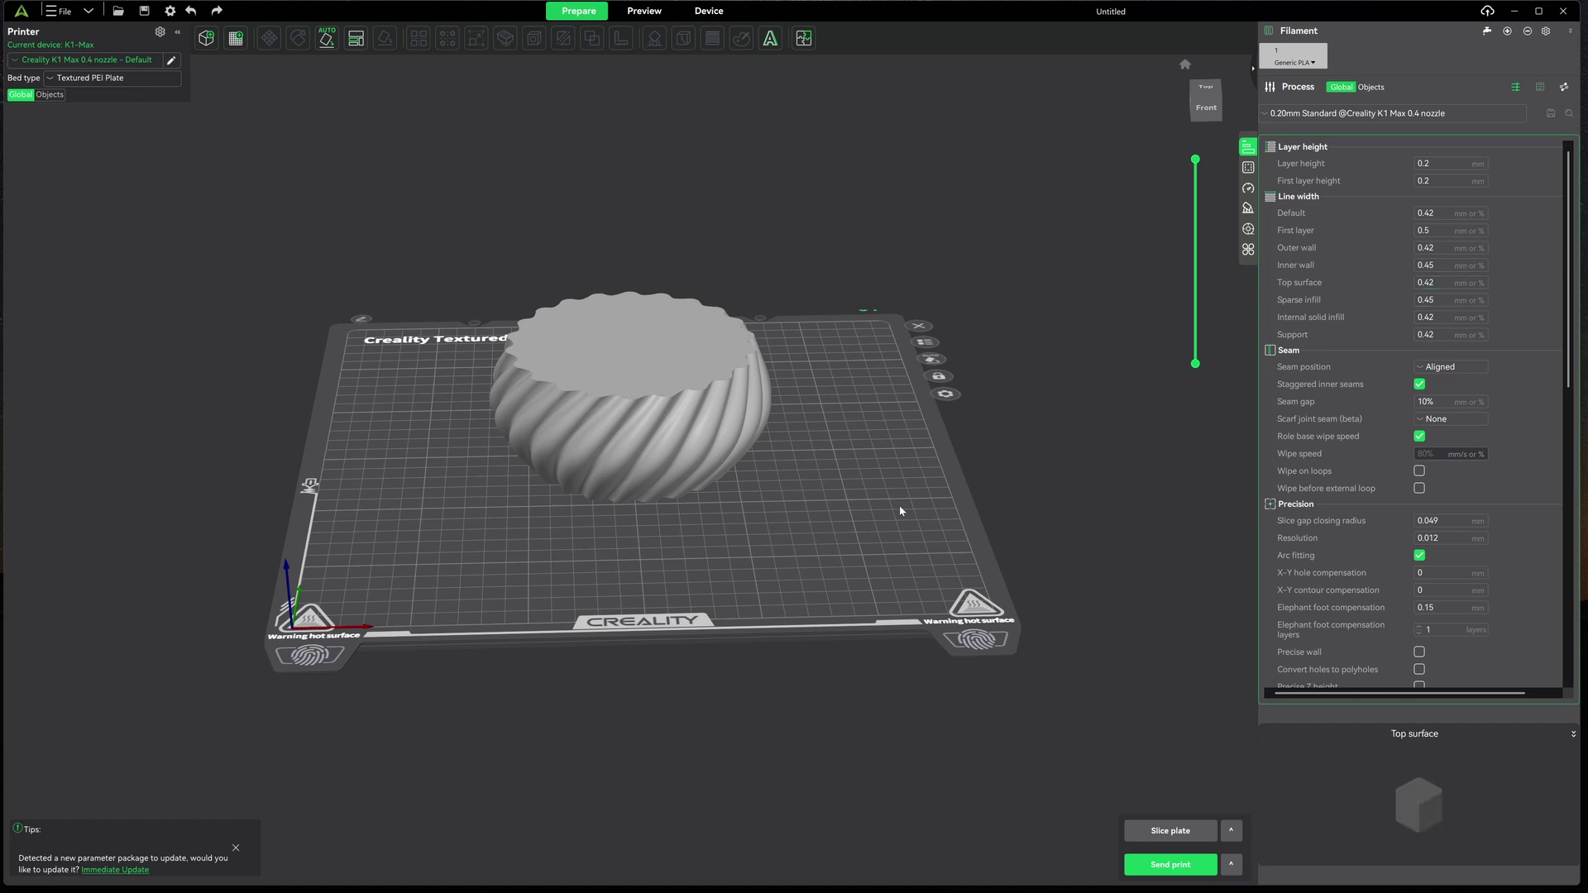
Orbit around the bowl, then review the Strength settings, keeping the Grid sparse infill pattern
{"action": "left_click_drag", "start_coordinate": [898, 505], "coordinate": [898, 508]}
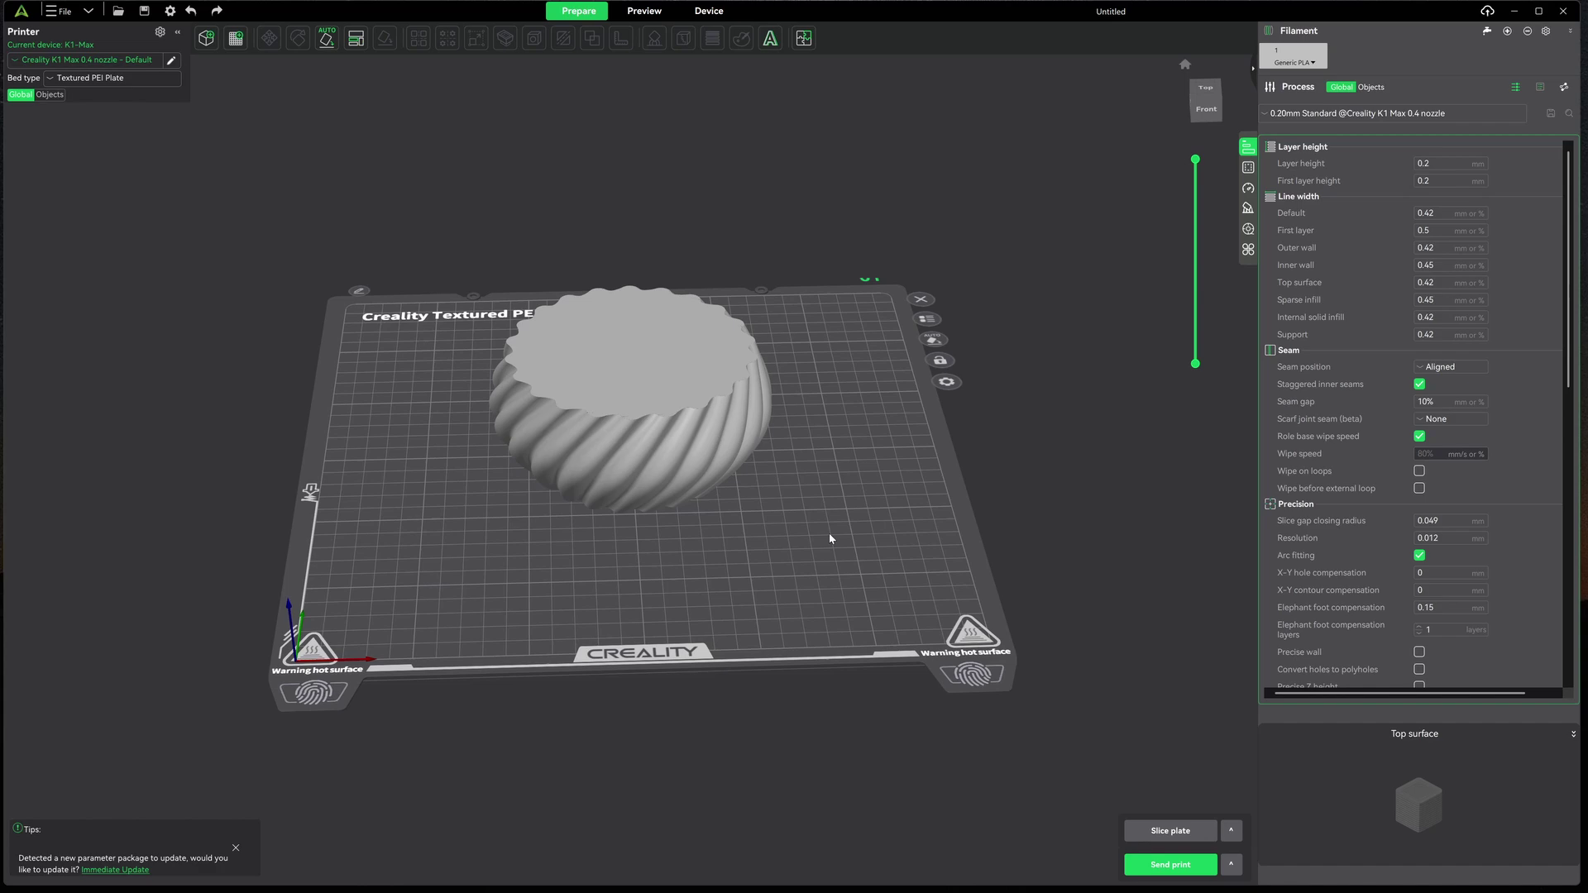
{"action": "left_click_drag", "start_coordinate": [831, 537], "coordinate": [824, 536]}
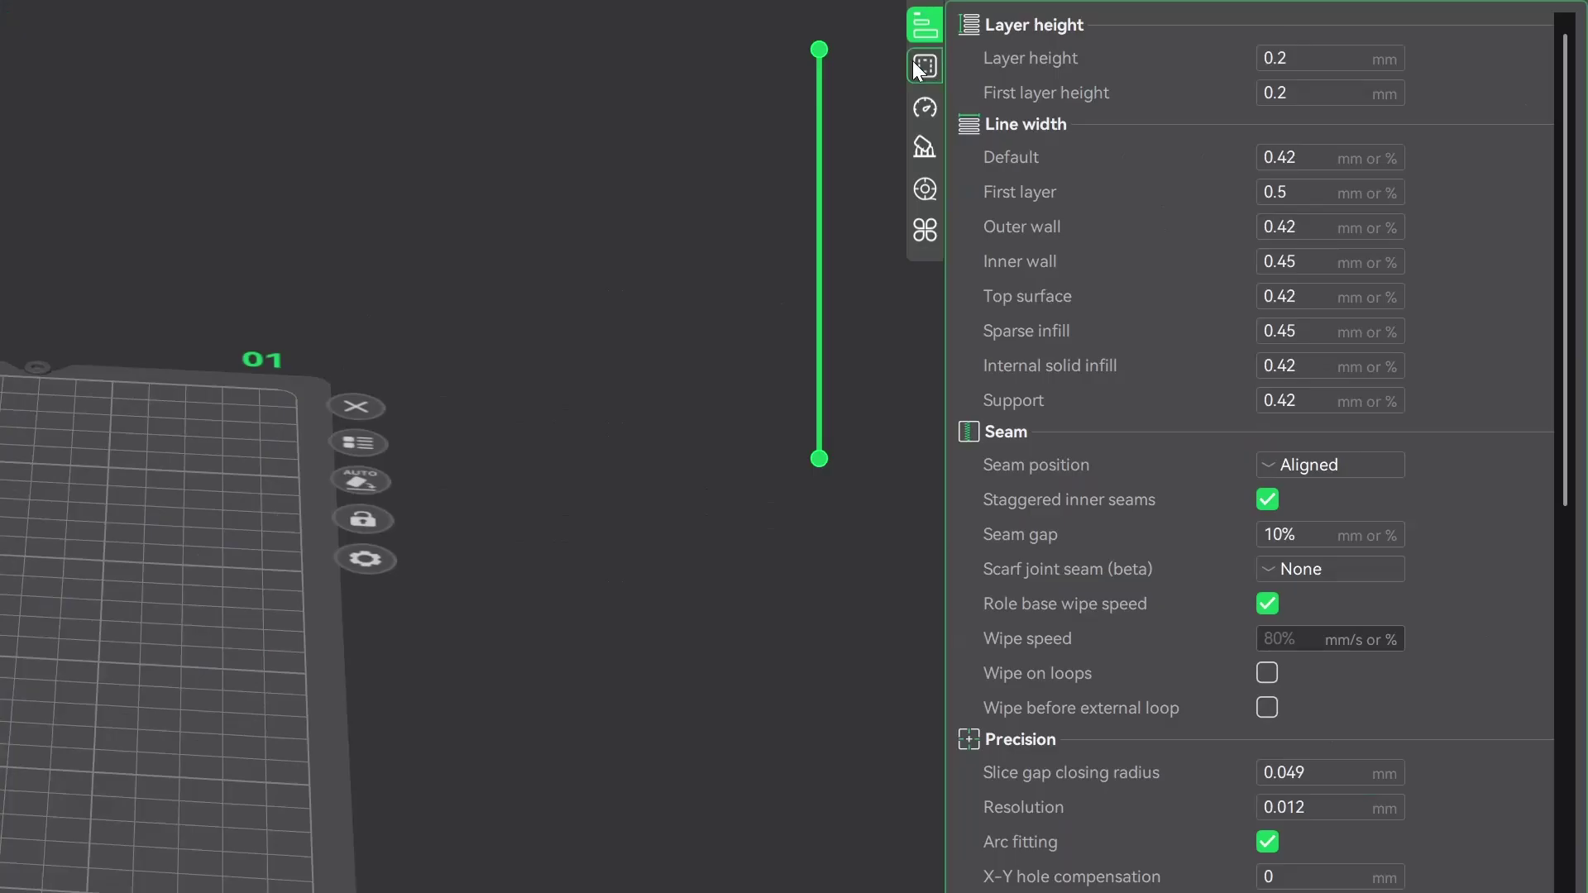
{"action": "left_click", "coordinate": [1249, 167]}
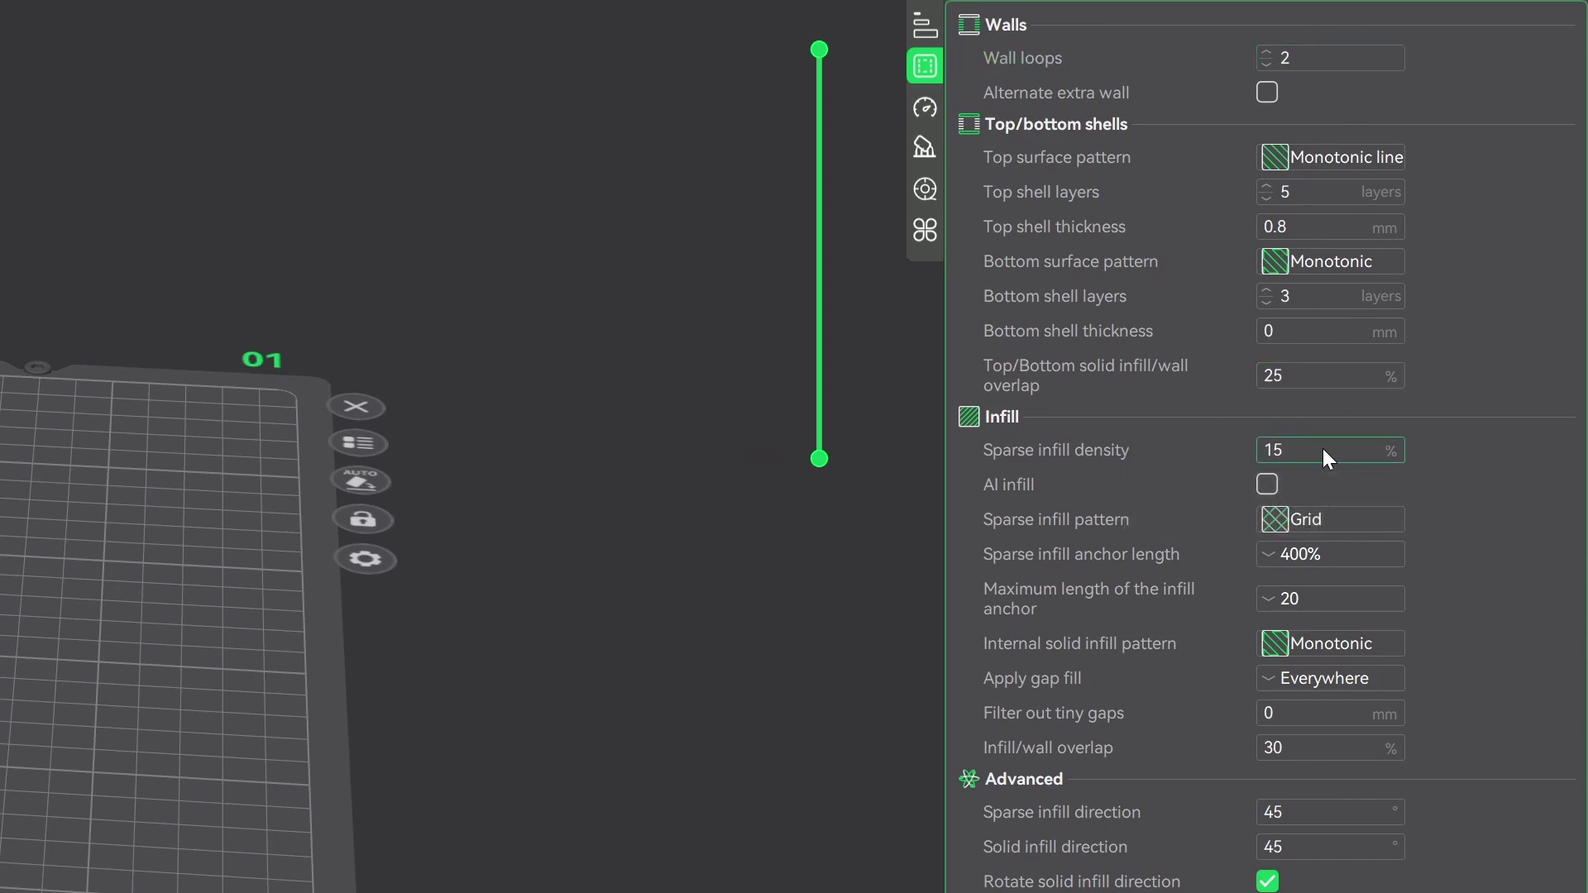
{"action": "left_click", "coordinate": [1387, 518]}
{"action": "left_click", "coordinate": [1386, 518]}
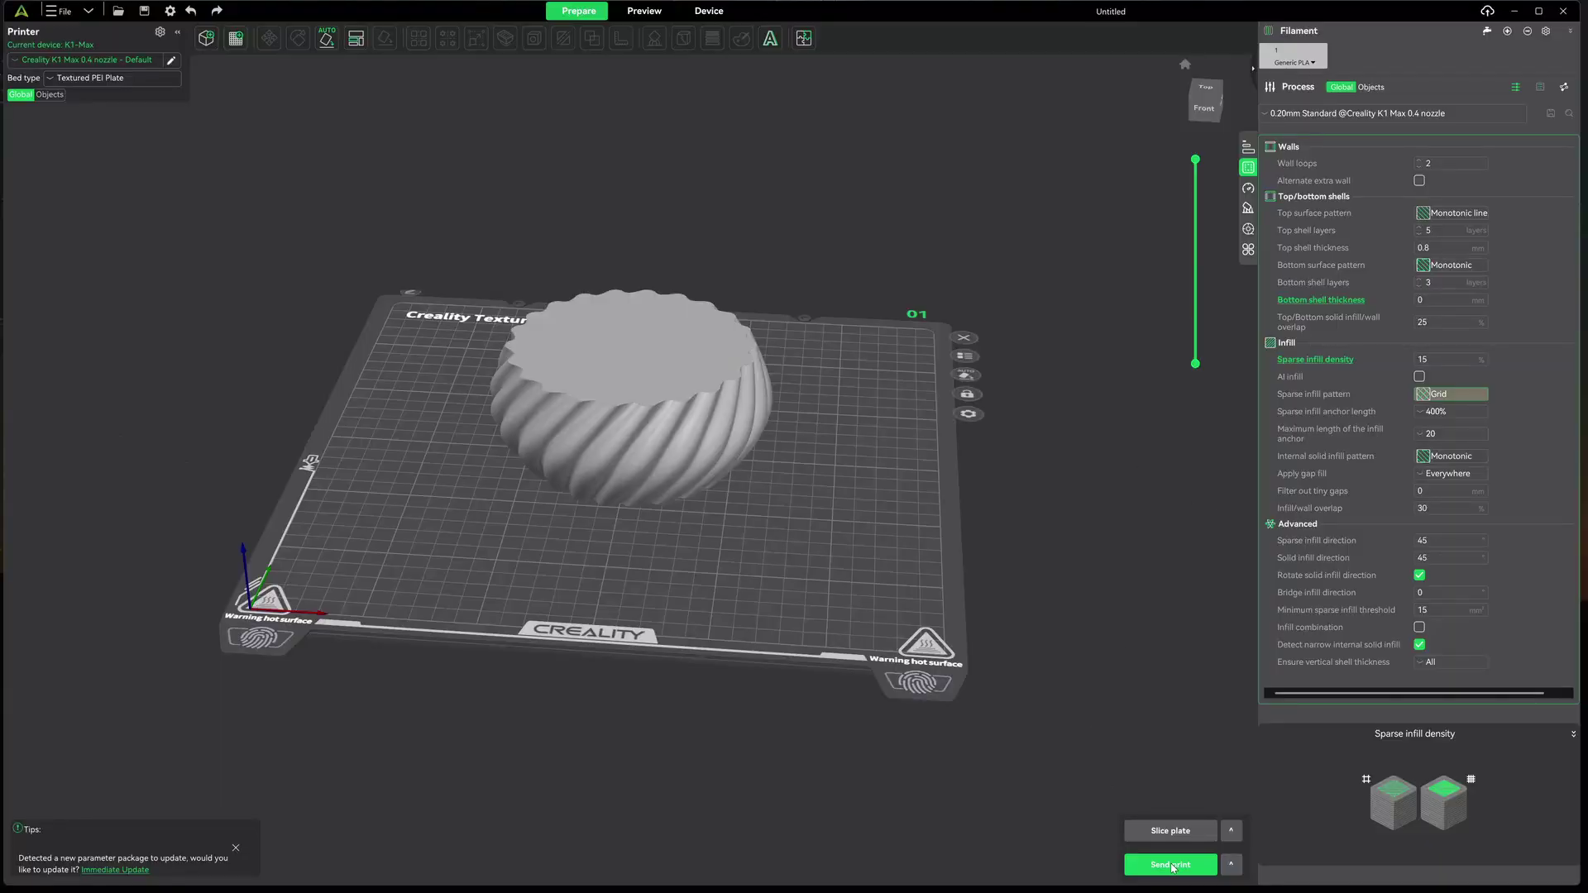
{"action": "left_click", "coordinate": [645, 10]}
{"action": "mouse_move", "coordinate": [749, 484]}
{"action": "left_mouse_down"}
{"action": "mouse_move", "coordinate": [744, 496]}
{"action": "mouse_move", "coordinate": [746, 483]}
{"action": "left_mouse_up"}
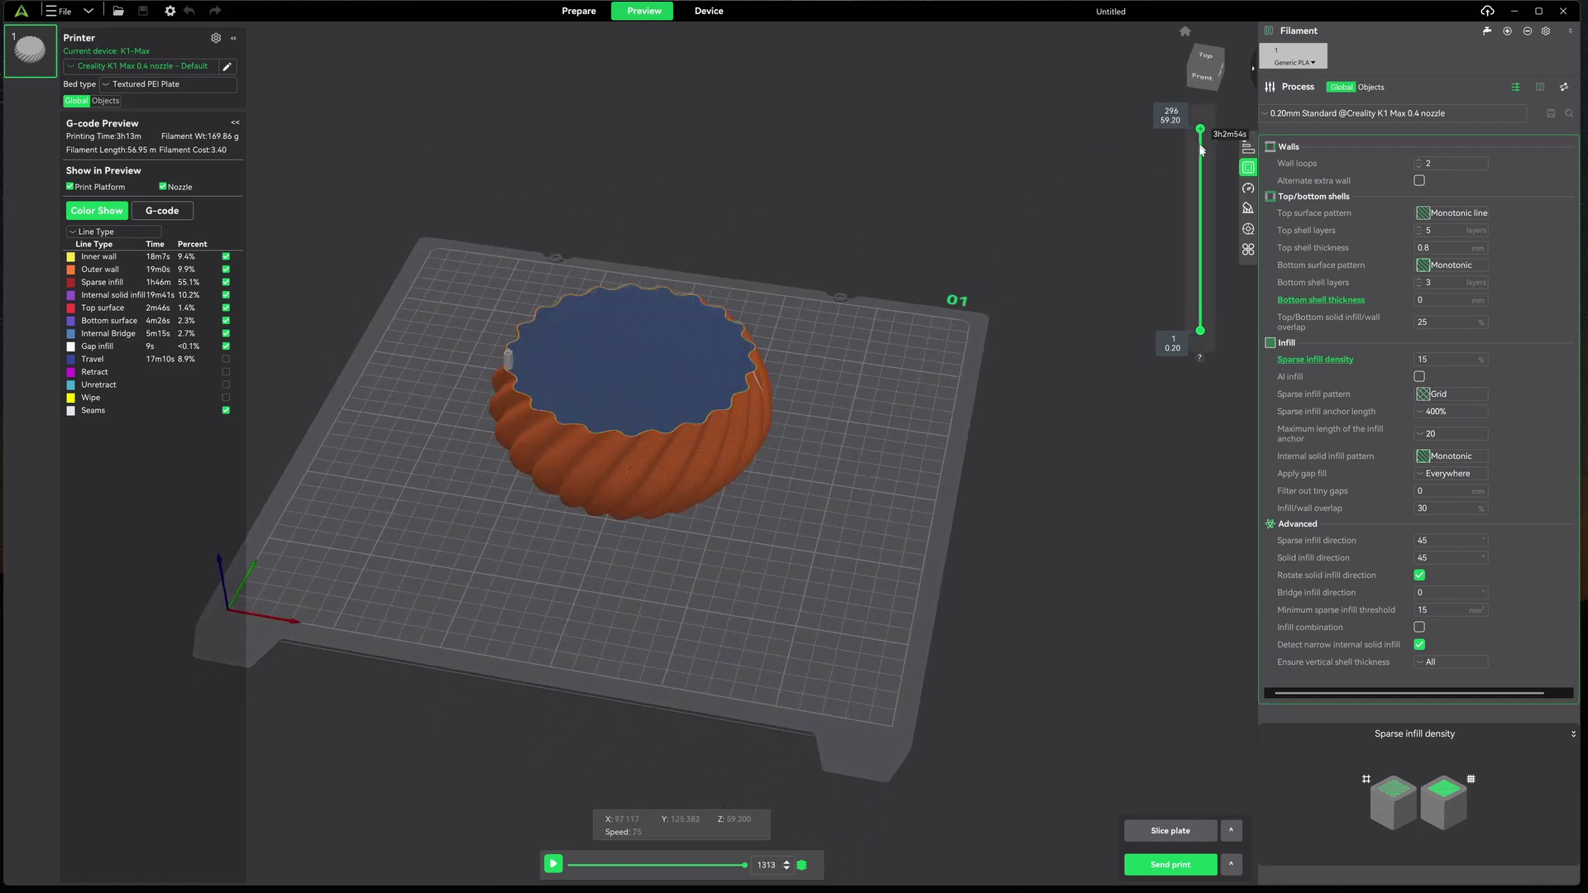
{"action": "left_click_drag", "start_coordinate": [1201, 126], "coordinate": [1200, 172]}
{"action": "scroll", "coordinate": [787, 511], "scroll_direction": "up", "scroll_amount": 5}
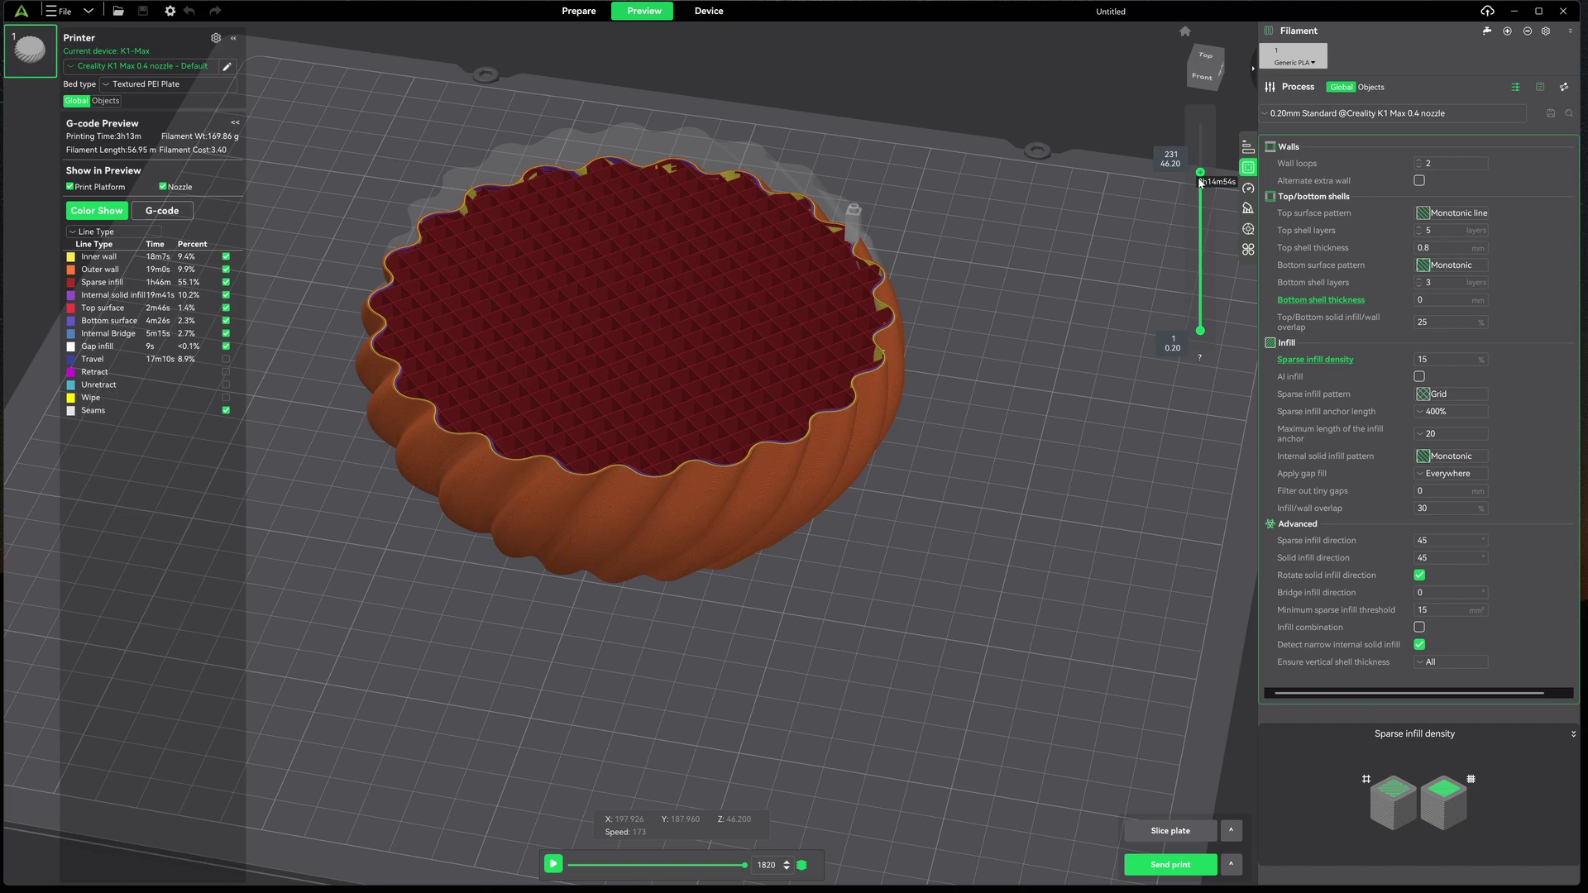
{"action": "left_click_drag", "start_coordinate": [1200, 173], "coordinate": [1200, 126]}
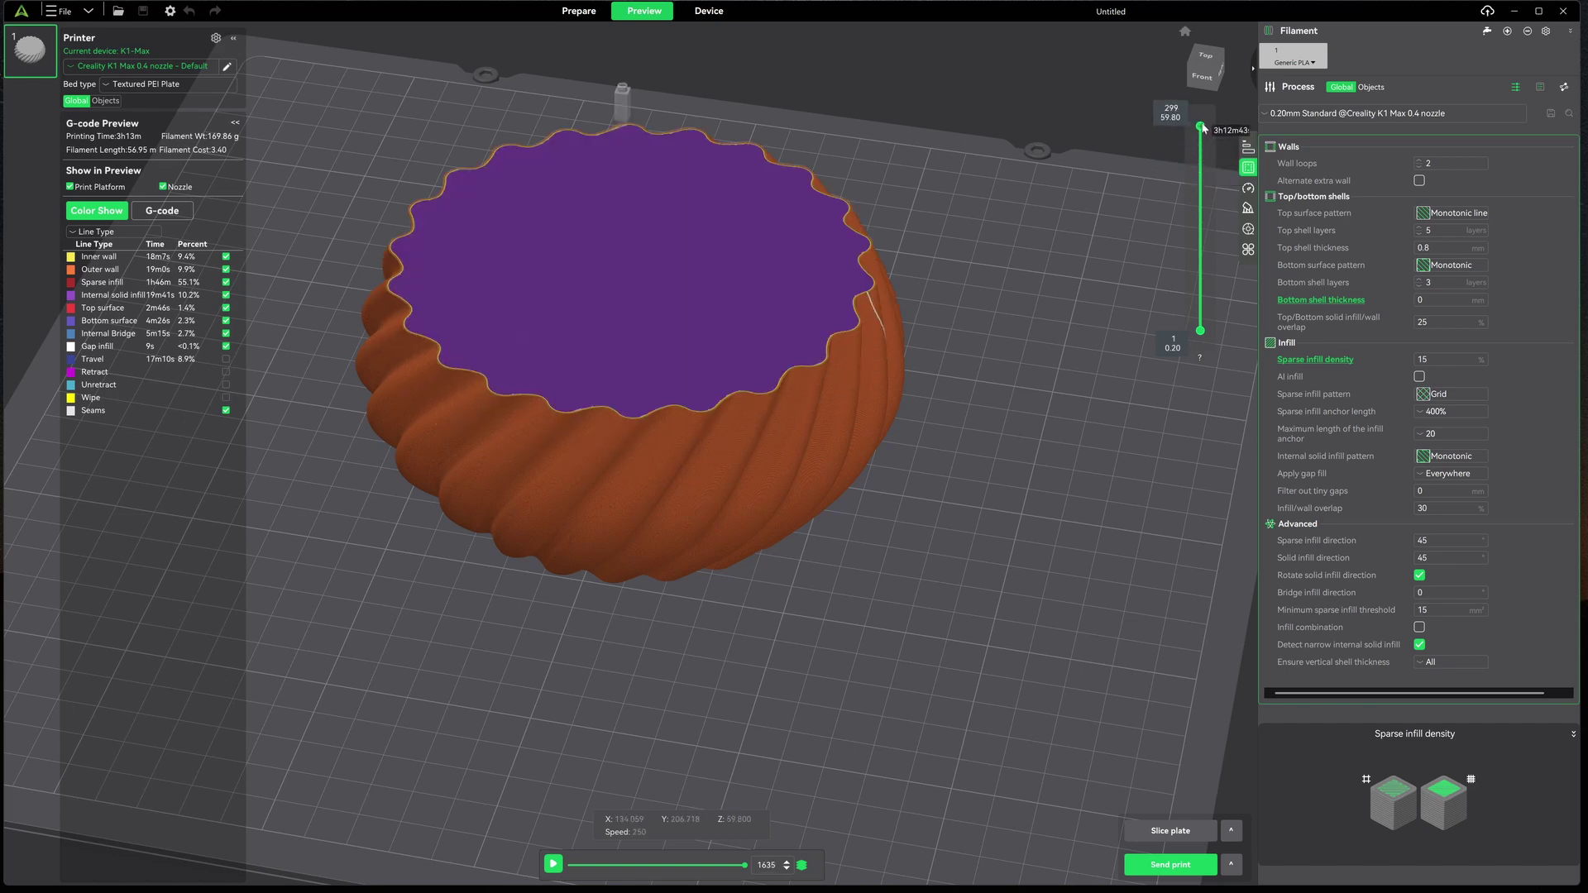
{"action": "left_click", "coordinate": [571, 13]}
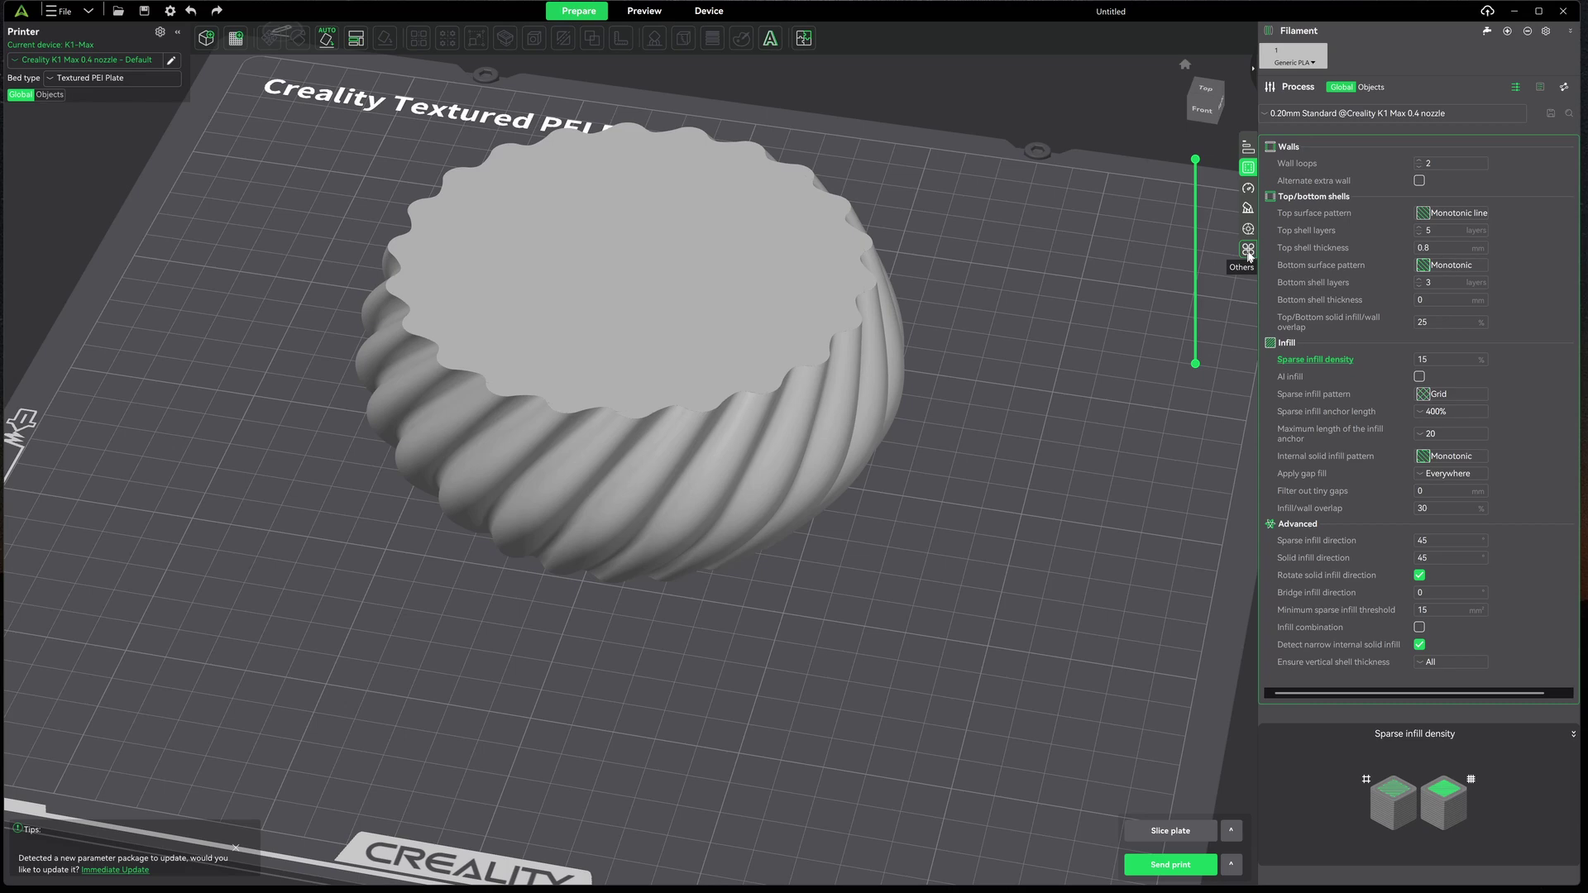
Show the Others settings with skirt loops, brim and the Spiral vase option
{"action": "left_click", "coordinate": [1250, 251]}
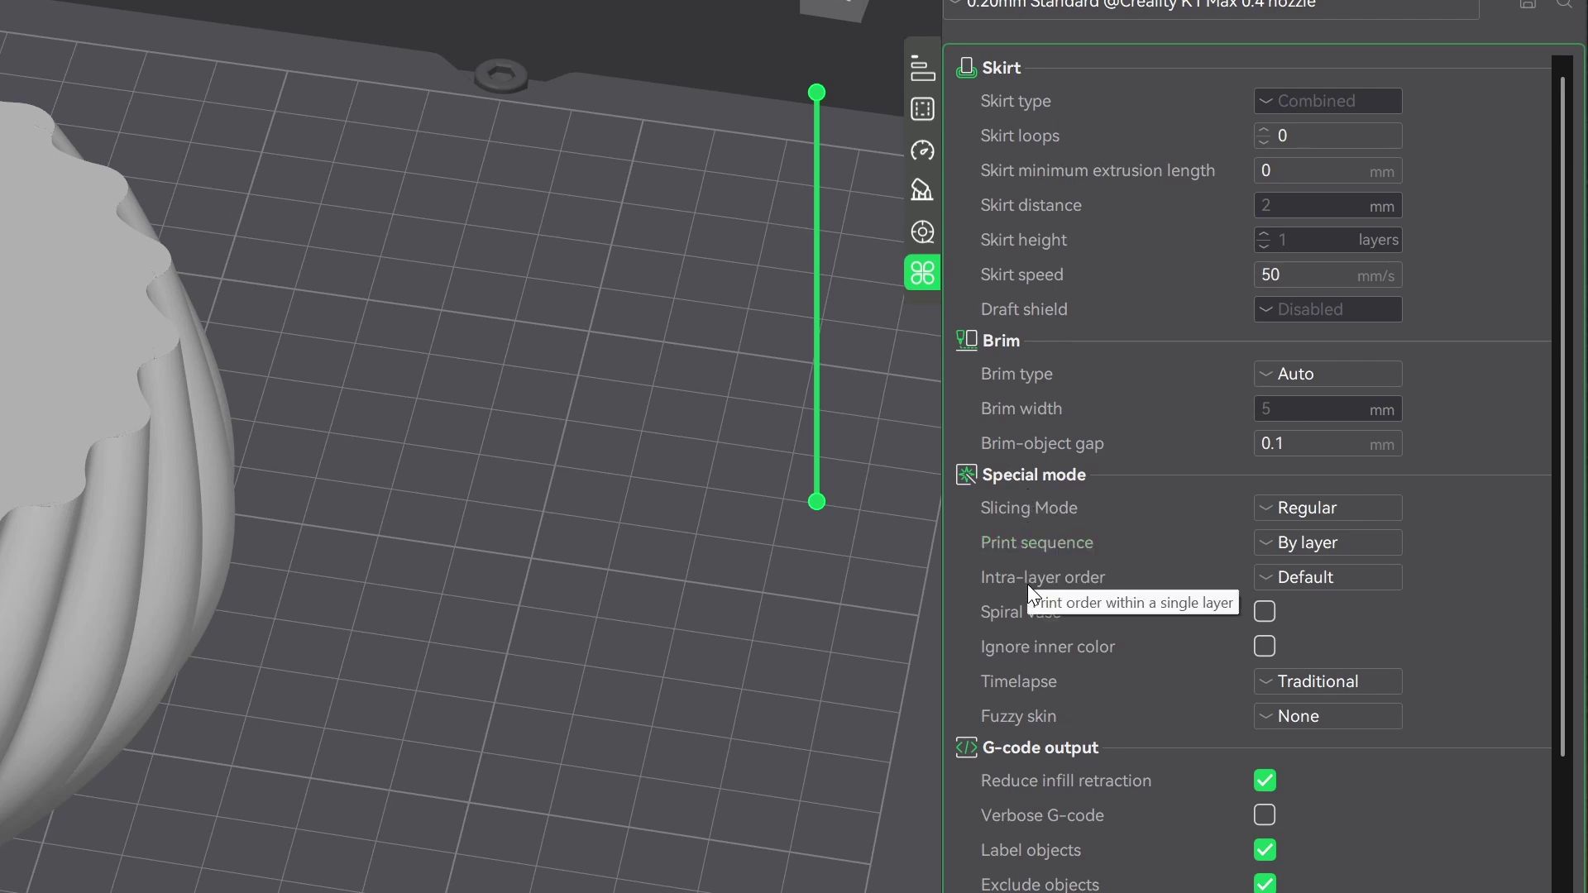
{"action": "mouse_move", "coordinate": [1025, 622]}
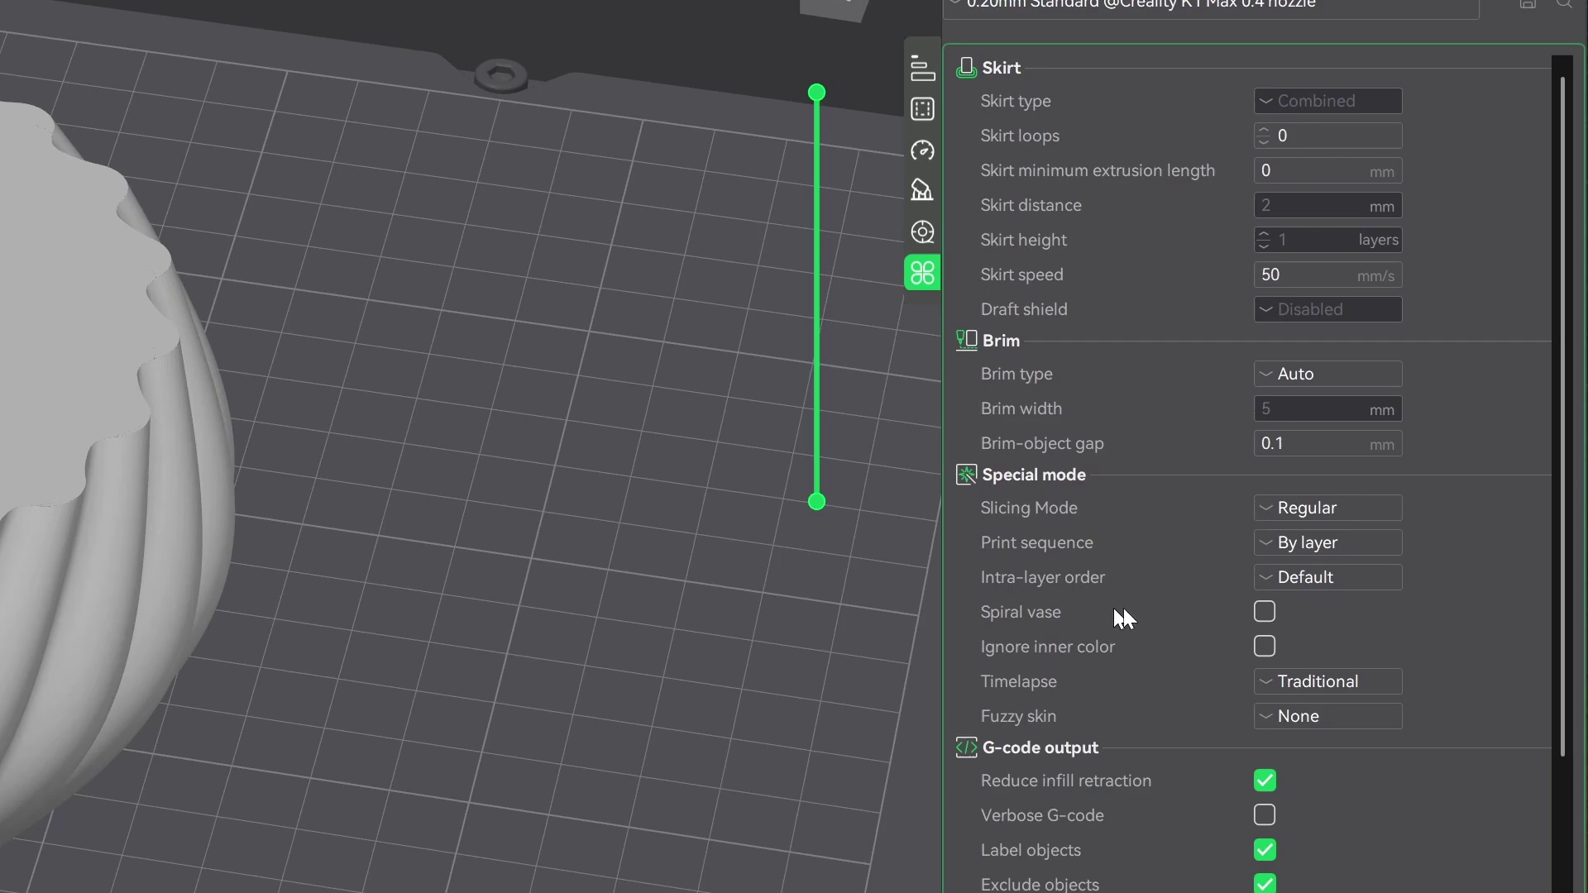
Enable Spiral vase, declining the automatic adjustment first, then accepting it on the second try
{"action": "left_click", "coordinate": [1265, 612]}
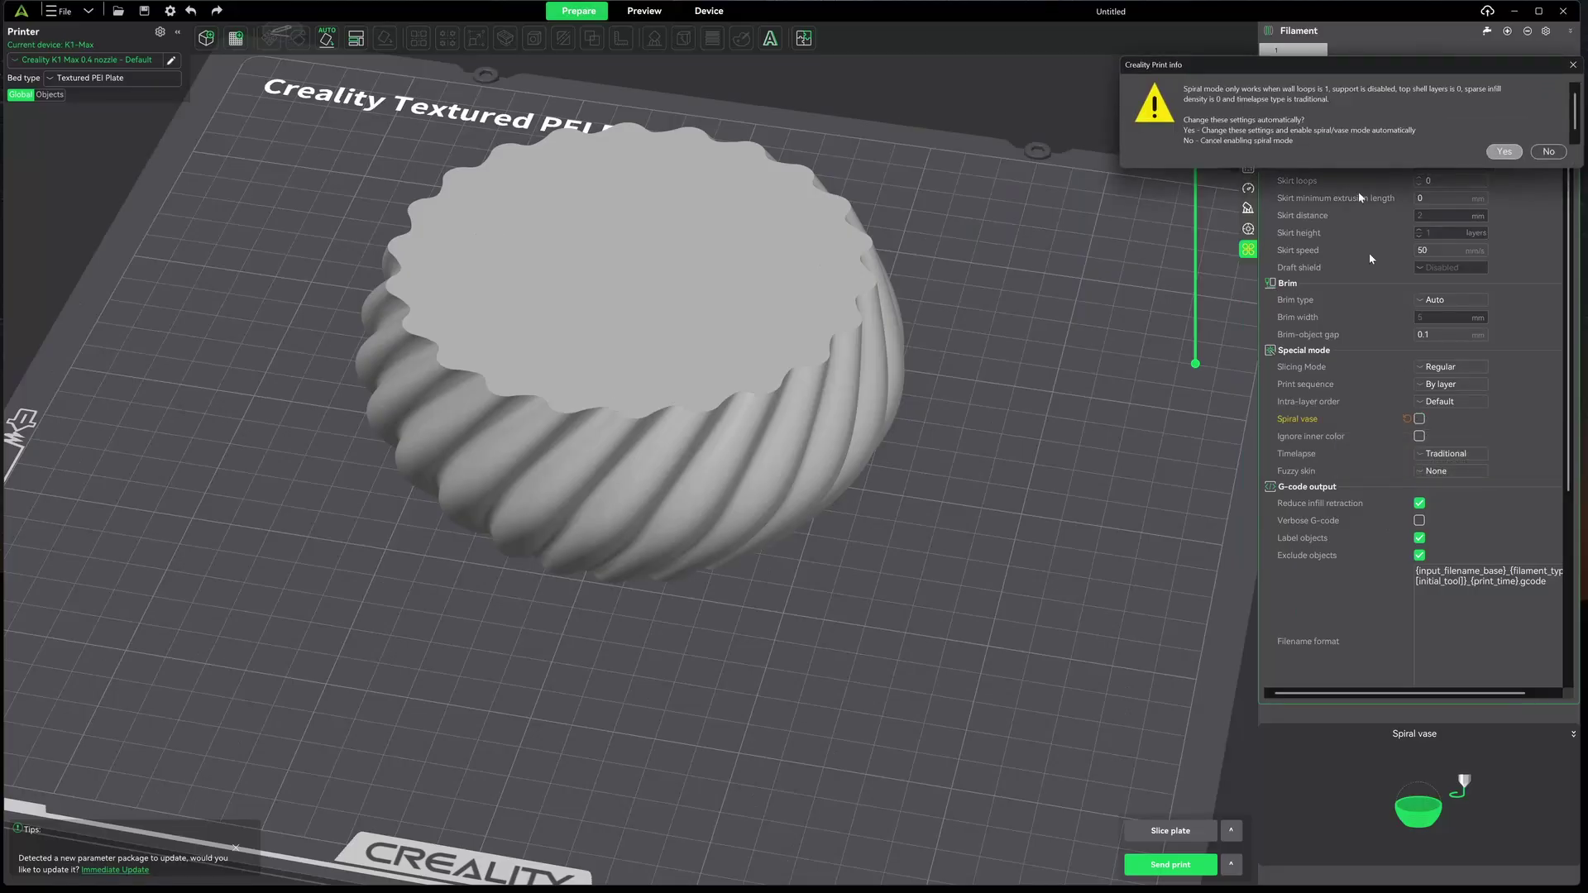
{"action": "left_click_drag", "start_coordinate": [1343, 68], "coordinate": [777, 307]}
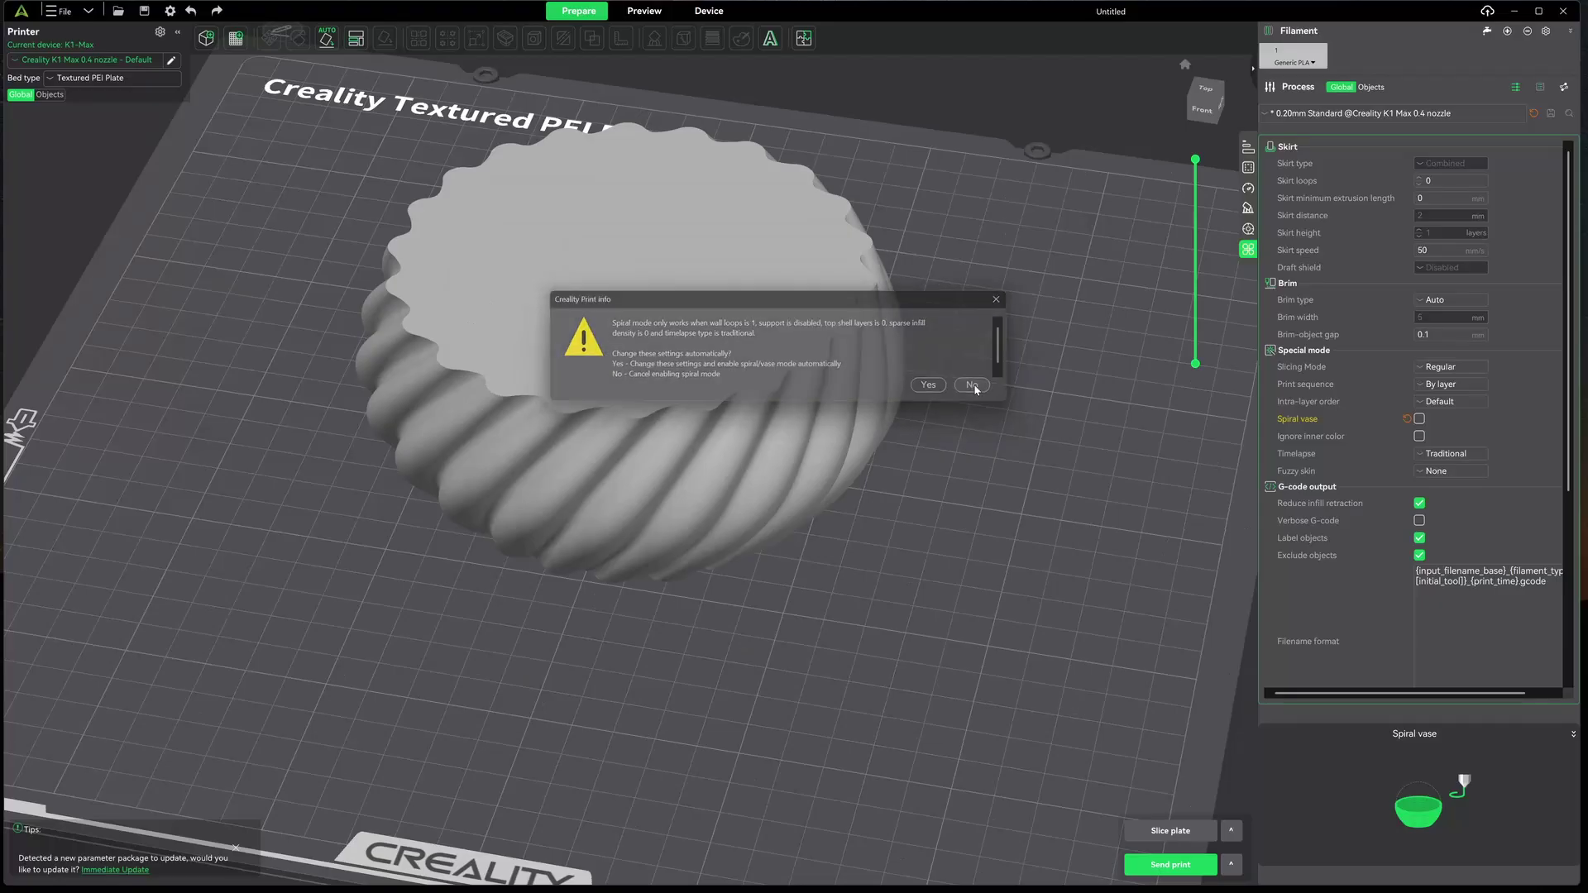
{"action": "left_click", "coordinate": [1158, 325]}
{"action": "left_click", "coordinate": [1251, 168]}
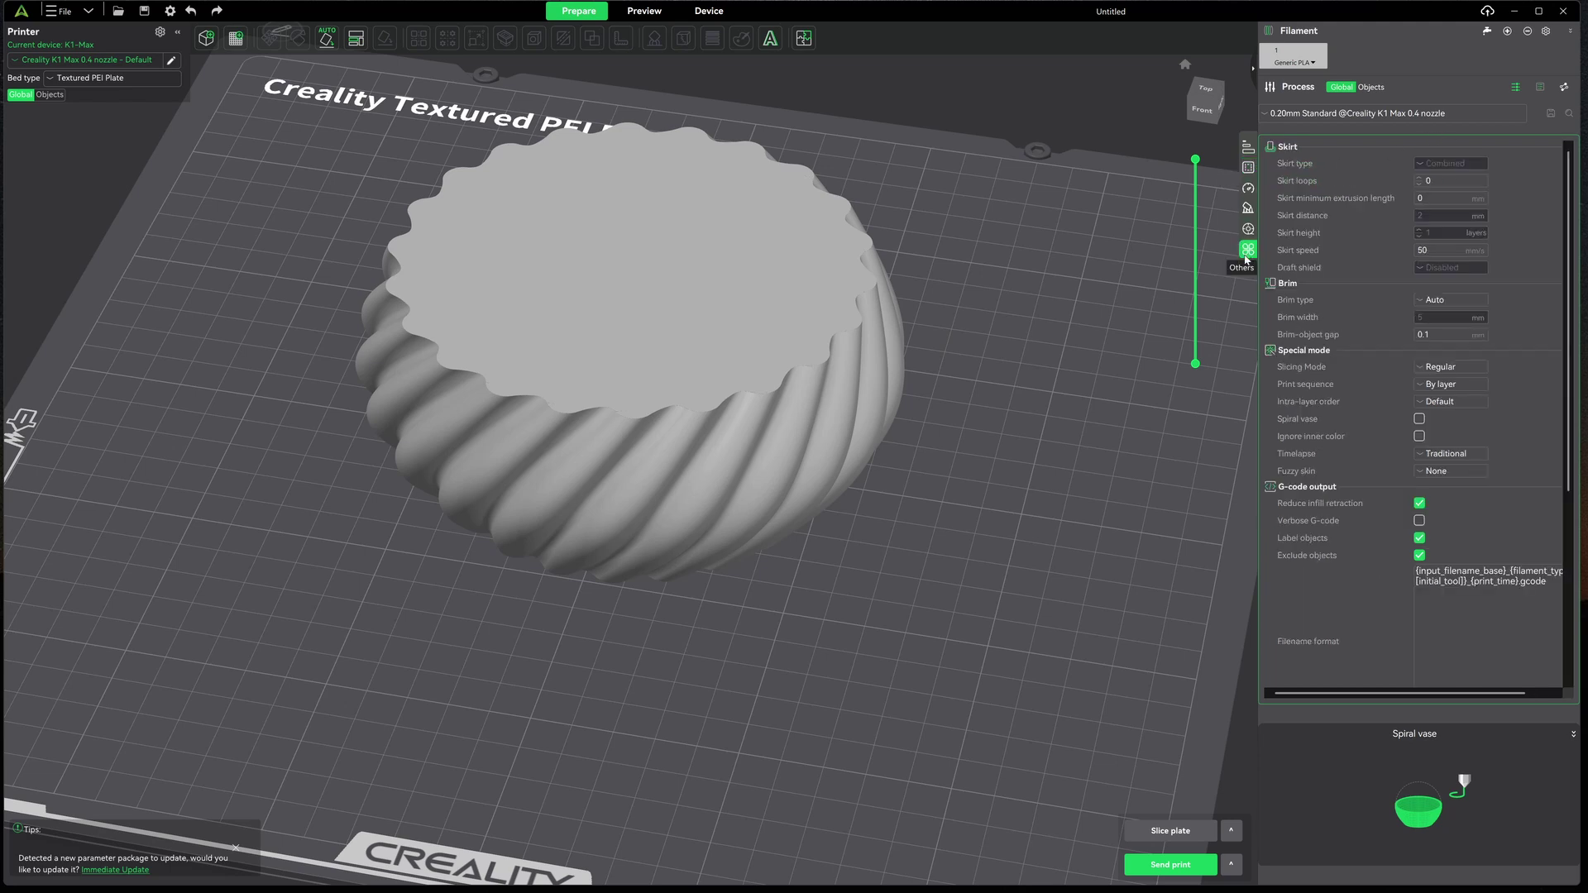
{"action": "left_click", "coordinate": [1420, 419]}
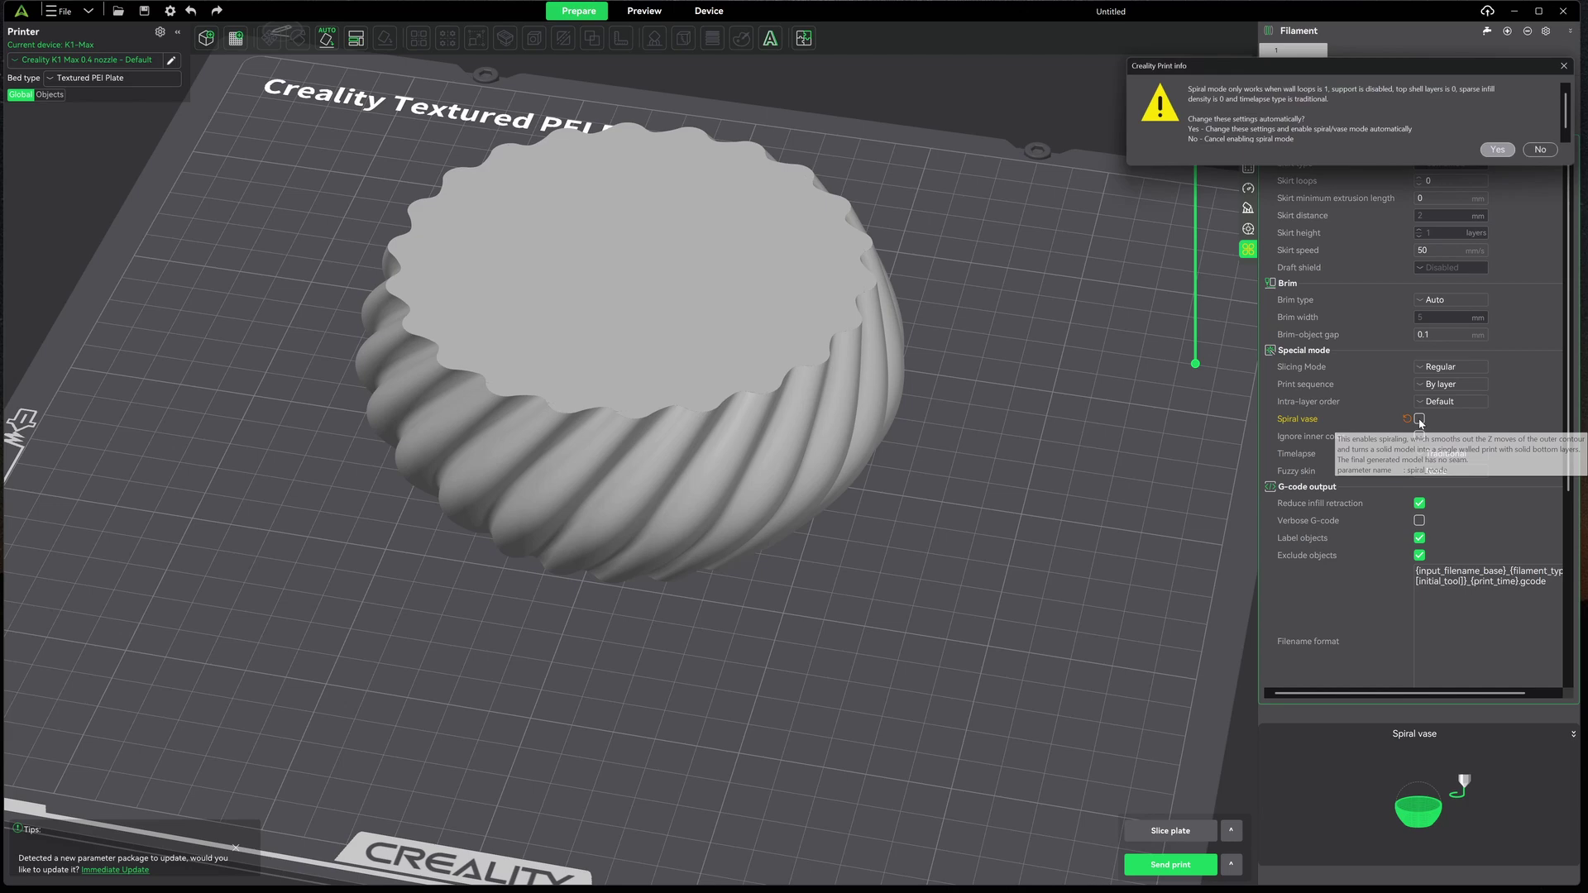
{"action": "left_click", "coordinate": [1505, 152]}
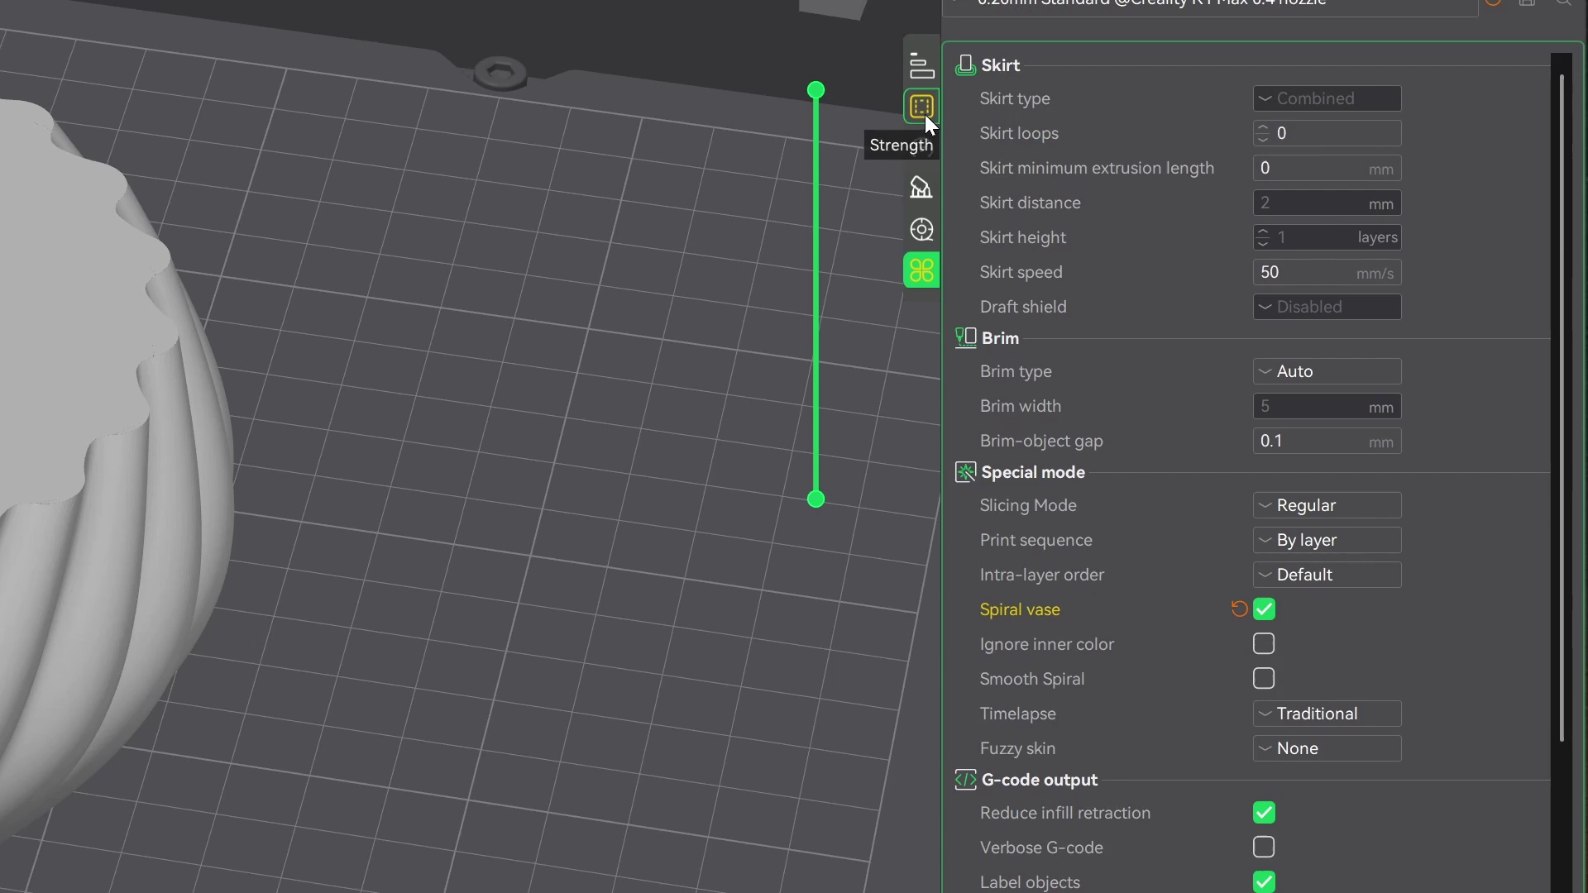
Confirm 1 wall loop, 0 top shell layers and 0% infill, then slice the bowl
{"action": "left_click", "coordinate": [923, 111]}
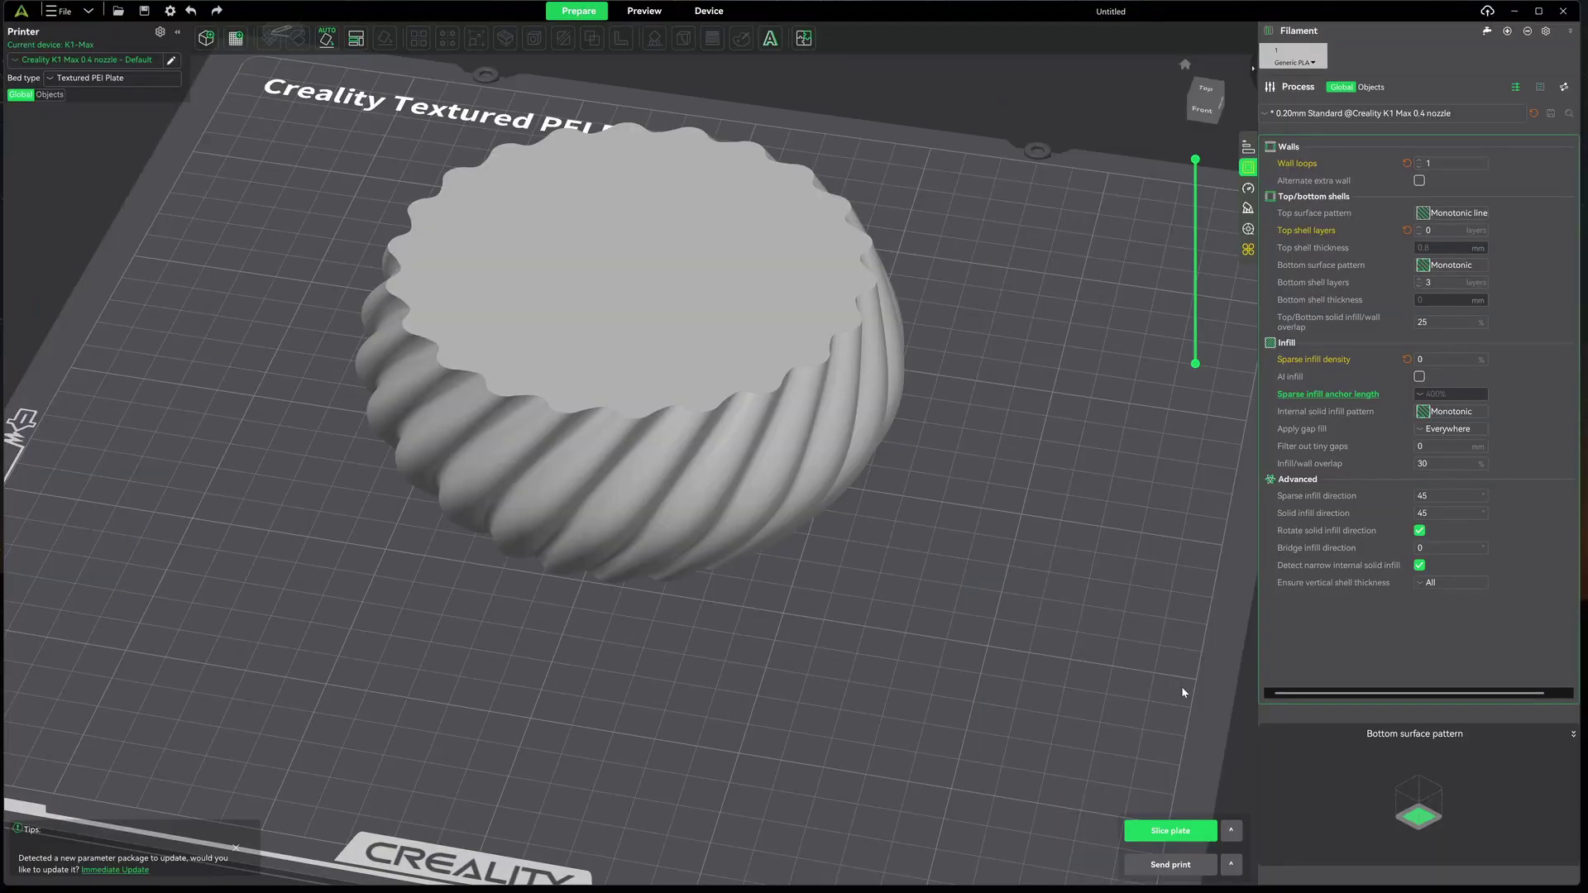
{"action": "left_click", "coordinate": [1180, 831]}
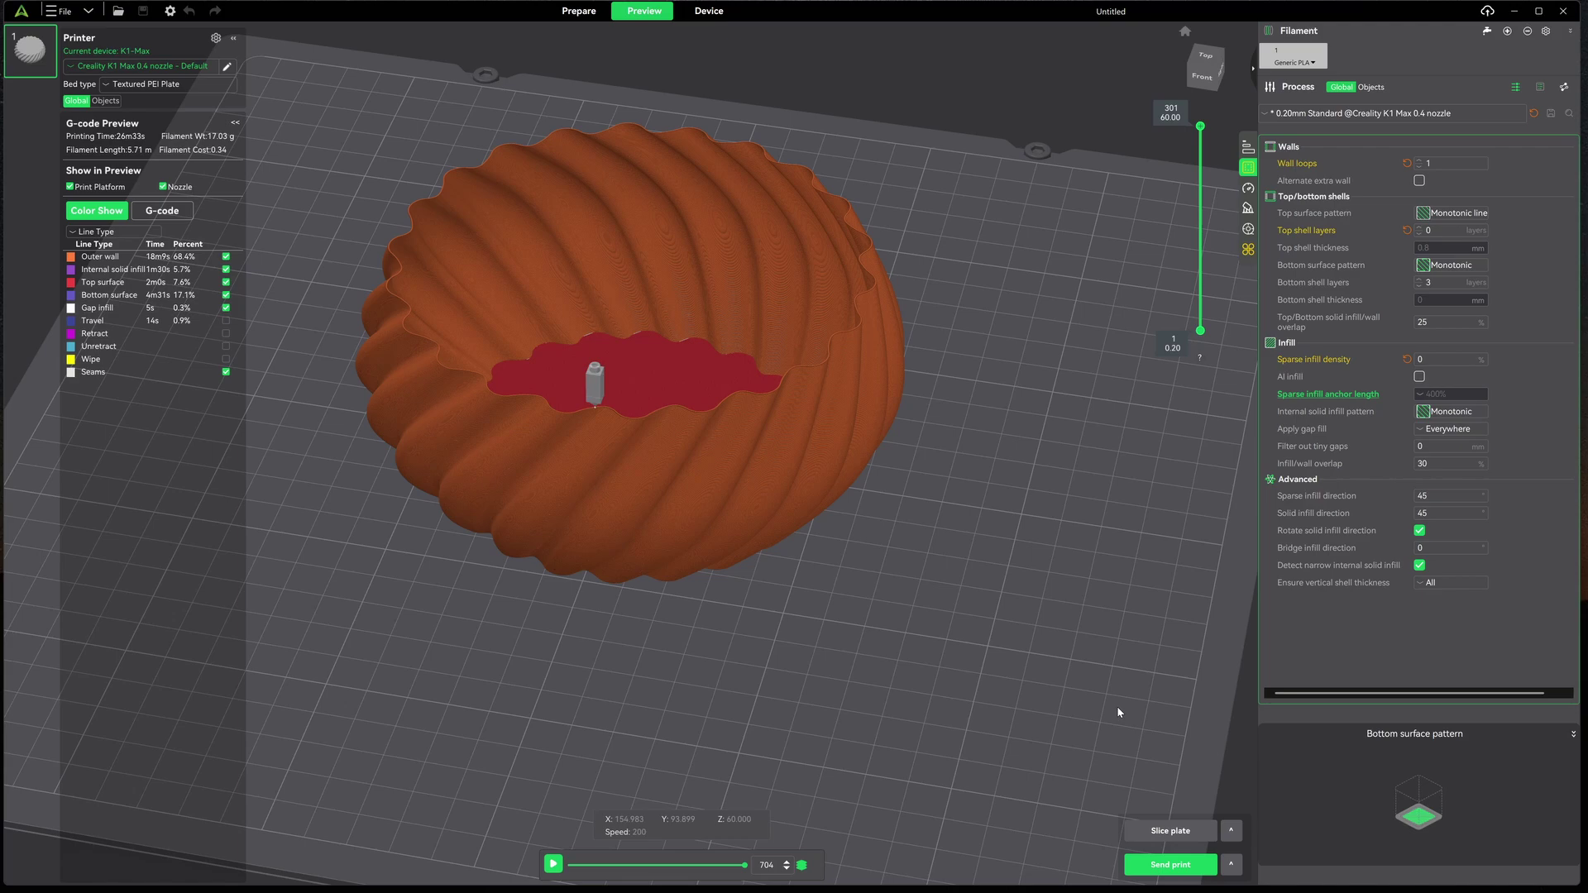
Orbit and zoom the preview to inspect the sliced bowl from above and all sides
{"action": "mouse_move", "coordinate": [975, 551]}
{"action": "left_mouse_down"}
{"action": "mouse_move", "coordinate": [963, 596]}
{"action": "mouse_move", "coordinate": [959, 549]}
{"action": "mouse_move", "coordinate": [982, 543]}
{"action": "mouse_move", "coordinate": [971, 536]}
{"action": "mouse_move", "coordinate": [985, 549]}
{"action": "left_mouse_up"}
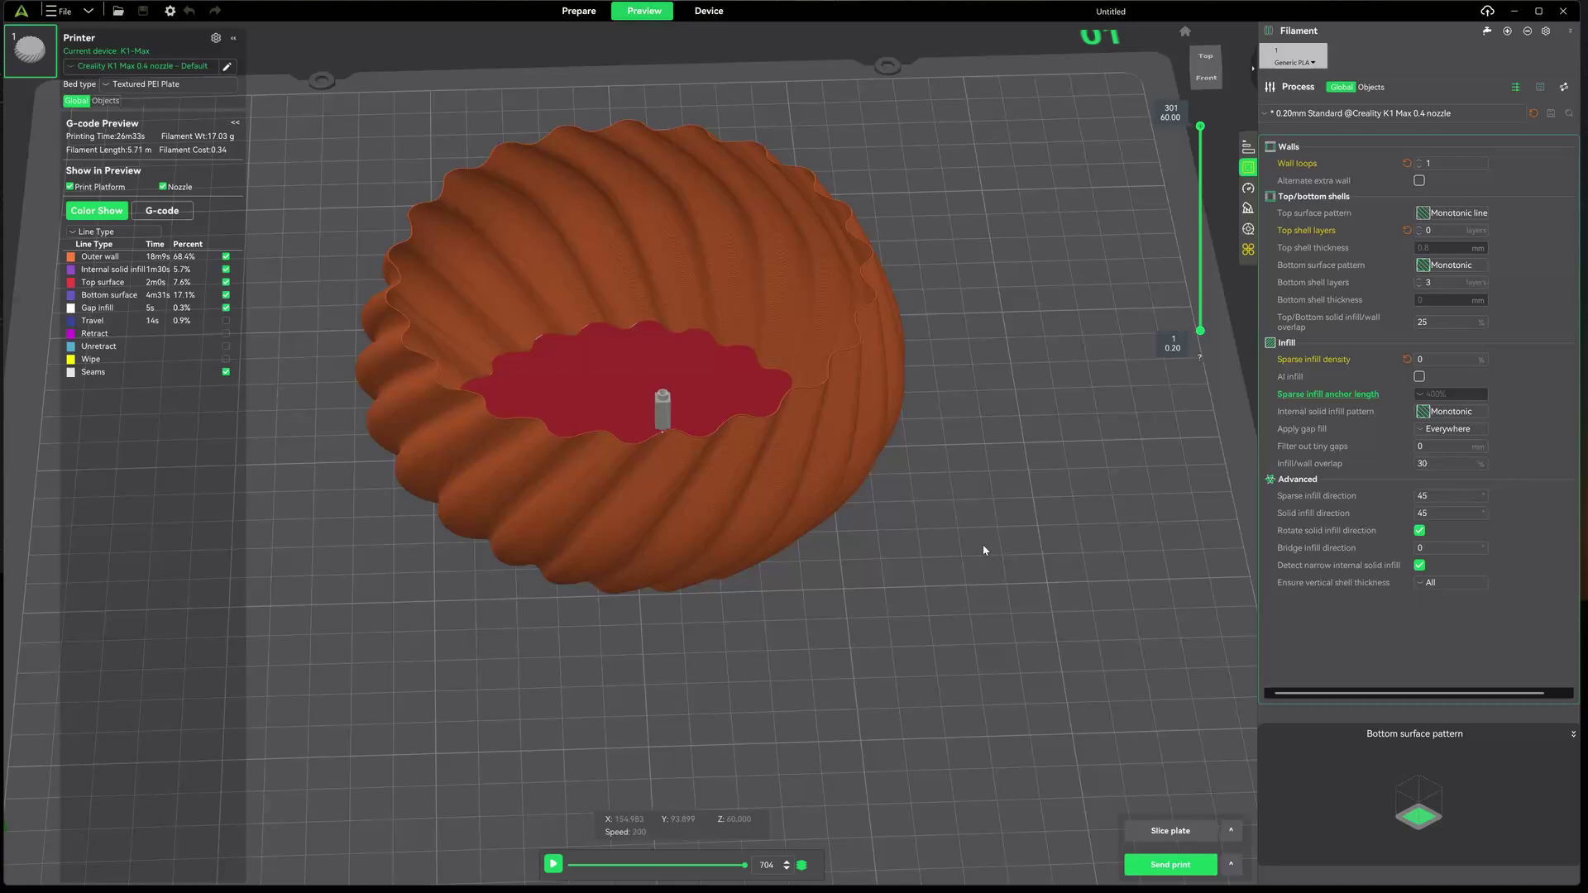
{"action": "scroll", "coordinate": [822, 236], "scroll_direction": "up", "scroll_amount": 10}
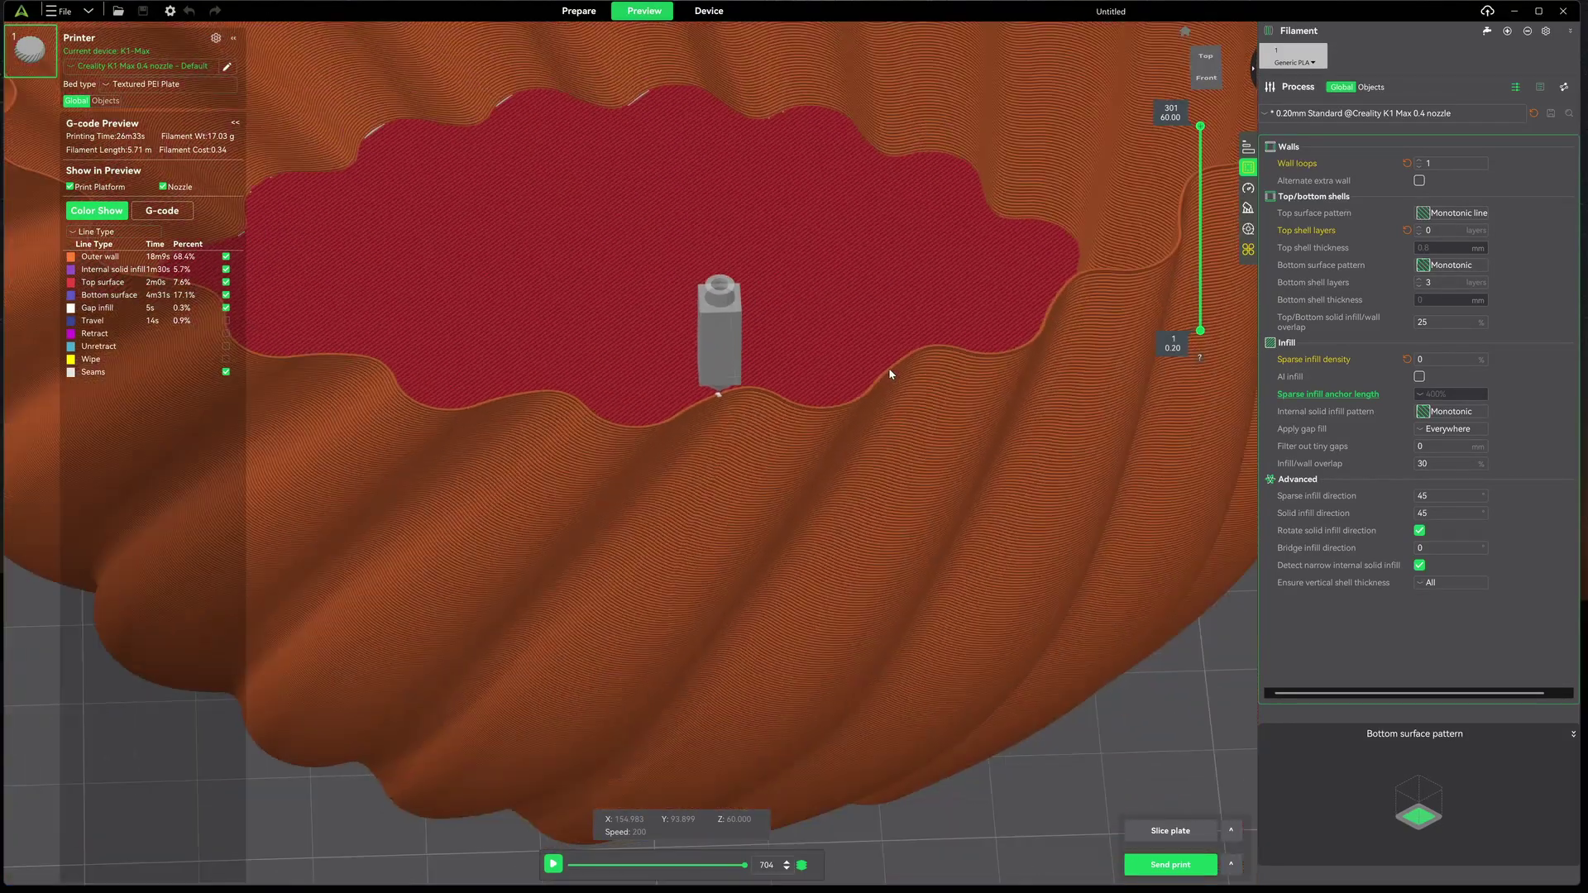
{"action": "scroll", "coordinate": [891, 374], "scroll_direction": "down", "scroll_amount": 5}
{"action": "mouse_move", "coordinate": [833, 497]}
{"action": "left_mouse_down"}
{"action": "mouse_move", "coordinate": [852, 472]}
{"action": "mouse_move", "coordinate": [857, 487]}
{"action": "left_mouse_up"}
{"action": "scroll", "coordinate": [860, 483], "scroll_direction": "down", "scroll_amount": 10}
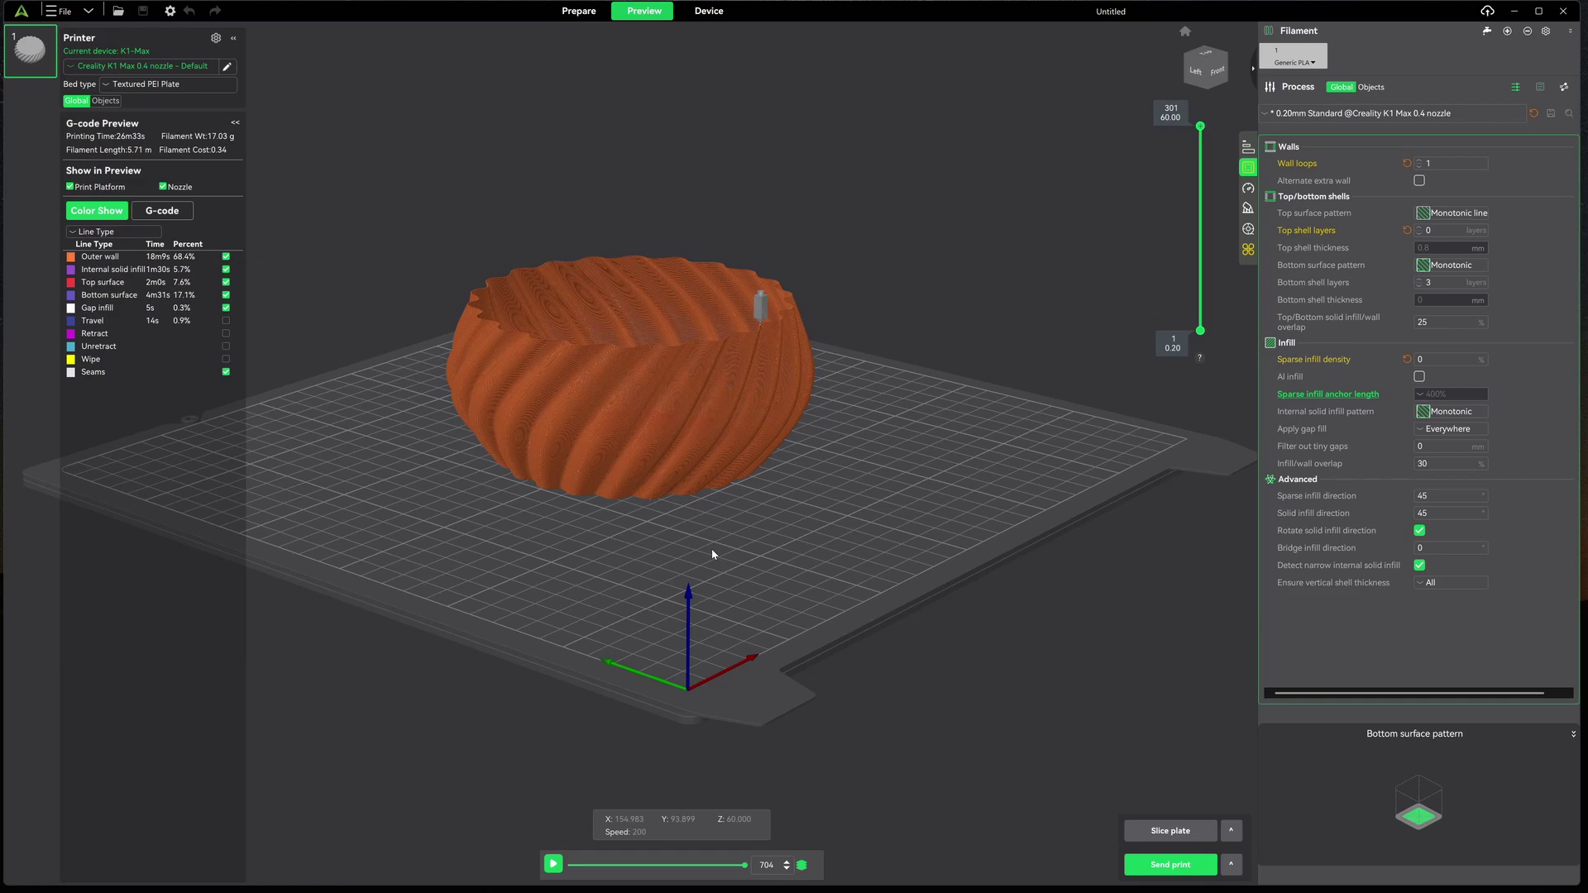
{"action": "mouse_move", "coordinate": [667, 559]}
{"action": "left_mouse_down"}
{"action": "mouse_move", "coordinate": [802, 551]}
{"action": "mouse_move", "coordinate": [676, 545]}
{"action": "left_mouse_up"}
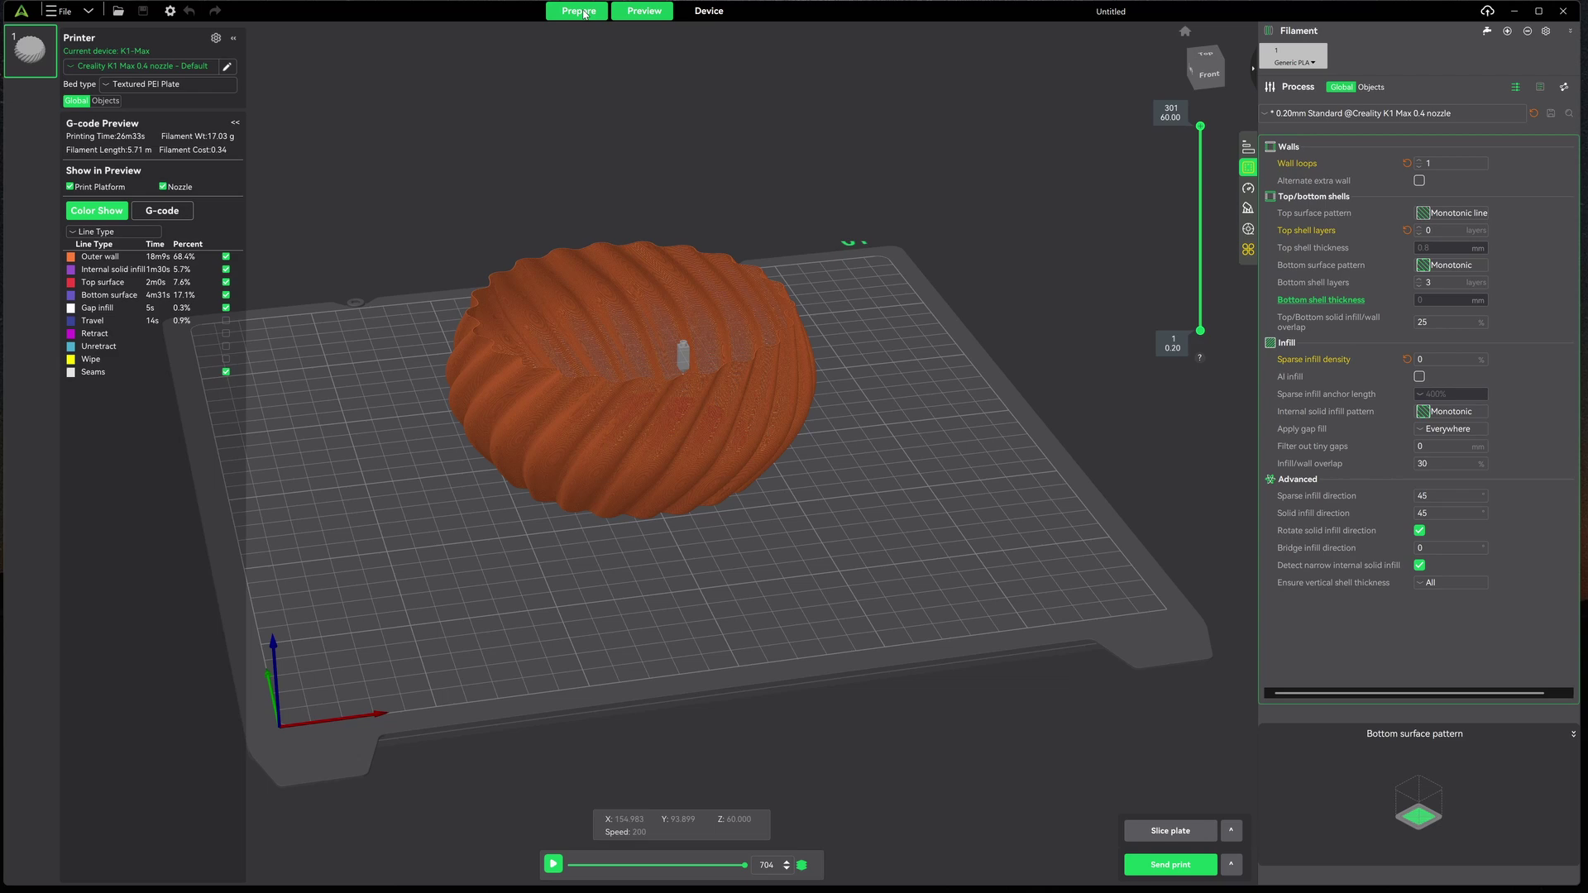
Create a new project from Prepare without saving, discarding the modified spiral-vase settings
{"action": "left_click", "coordinate": [579, 12]}
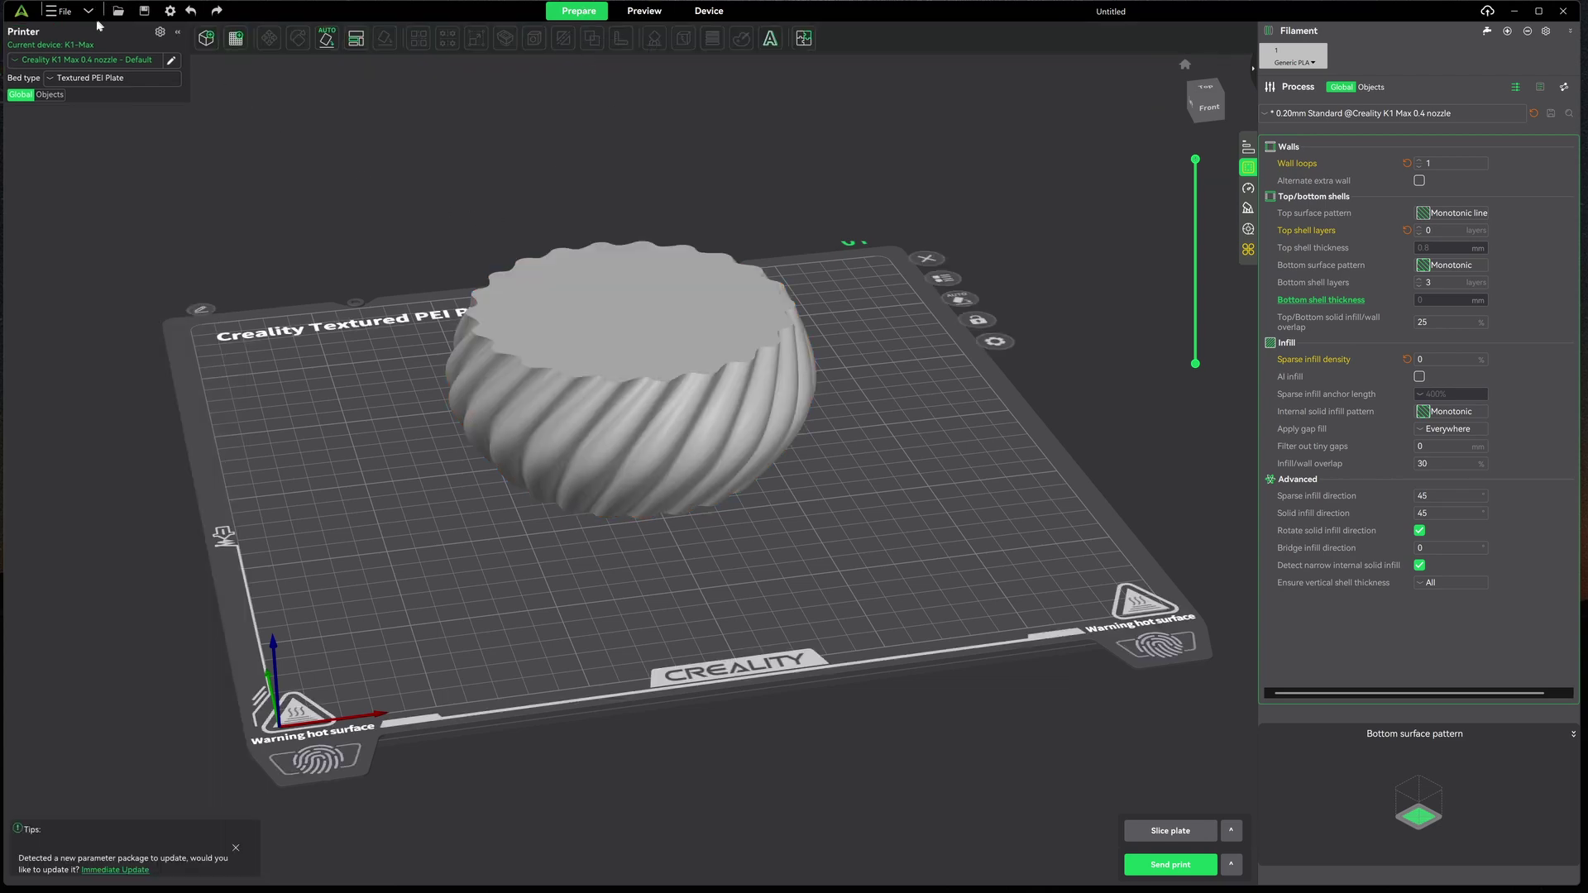
{"action": "left_click", "coordinate": [60, 11]}
{"action": "left_click", "coordinate": [76, 29]}
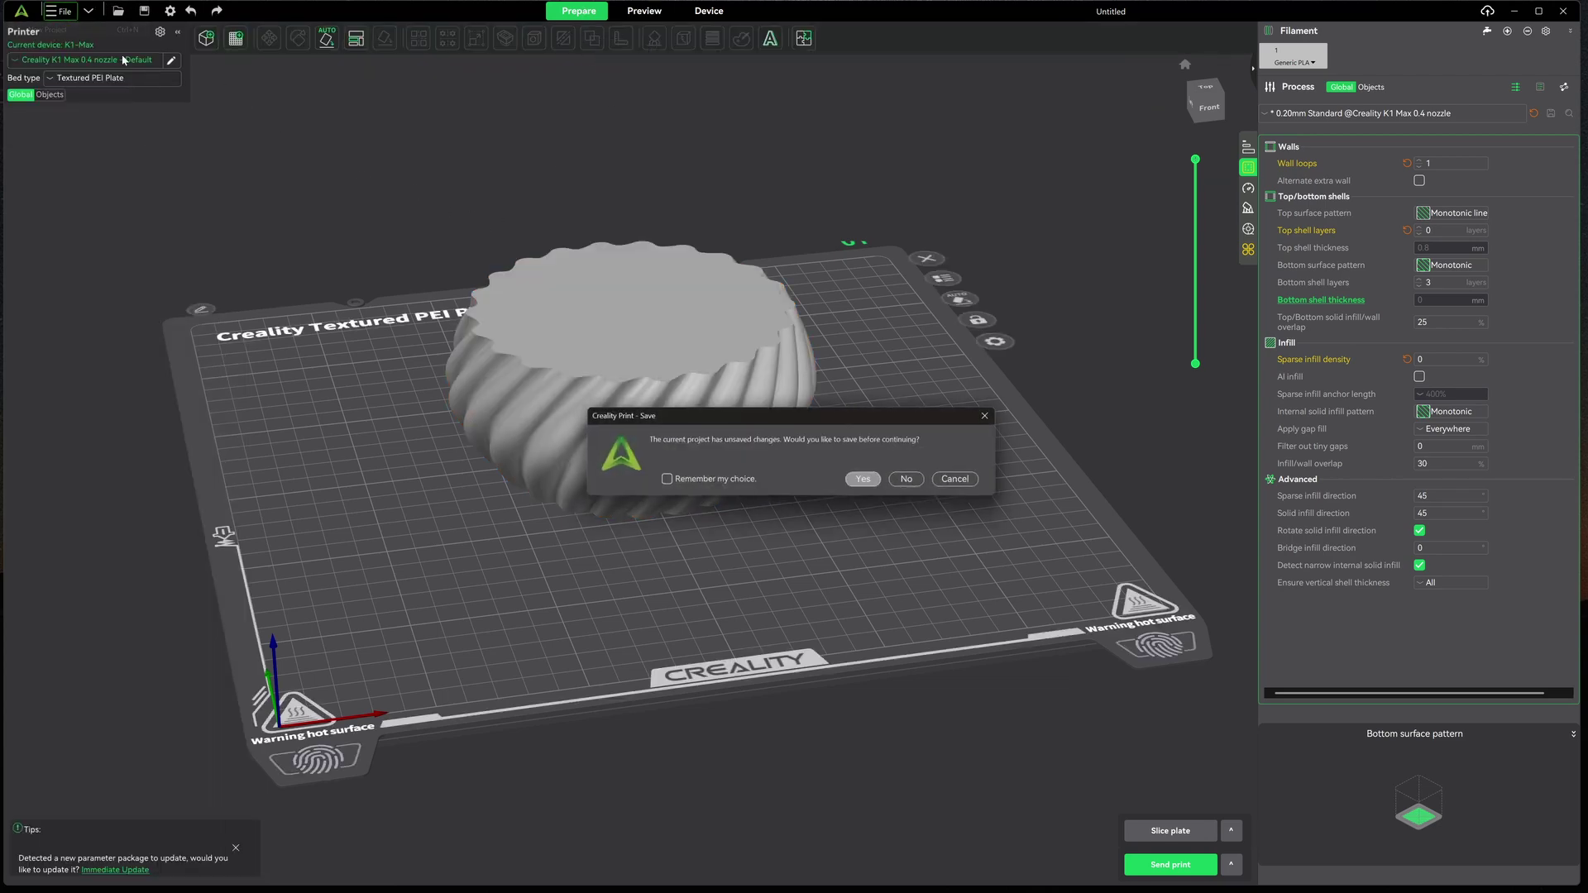
{"action": "left_click", "coordinate": [909, 482]}
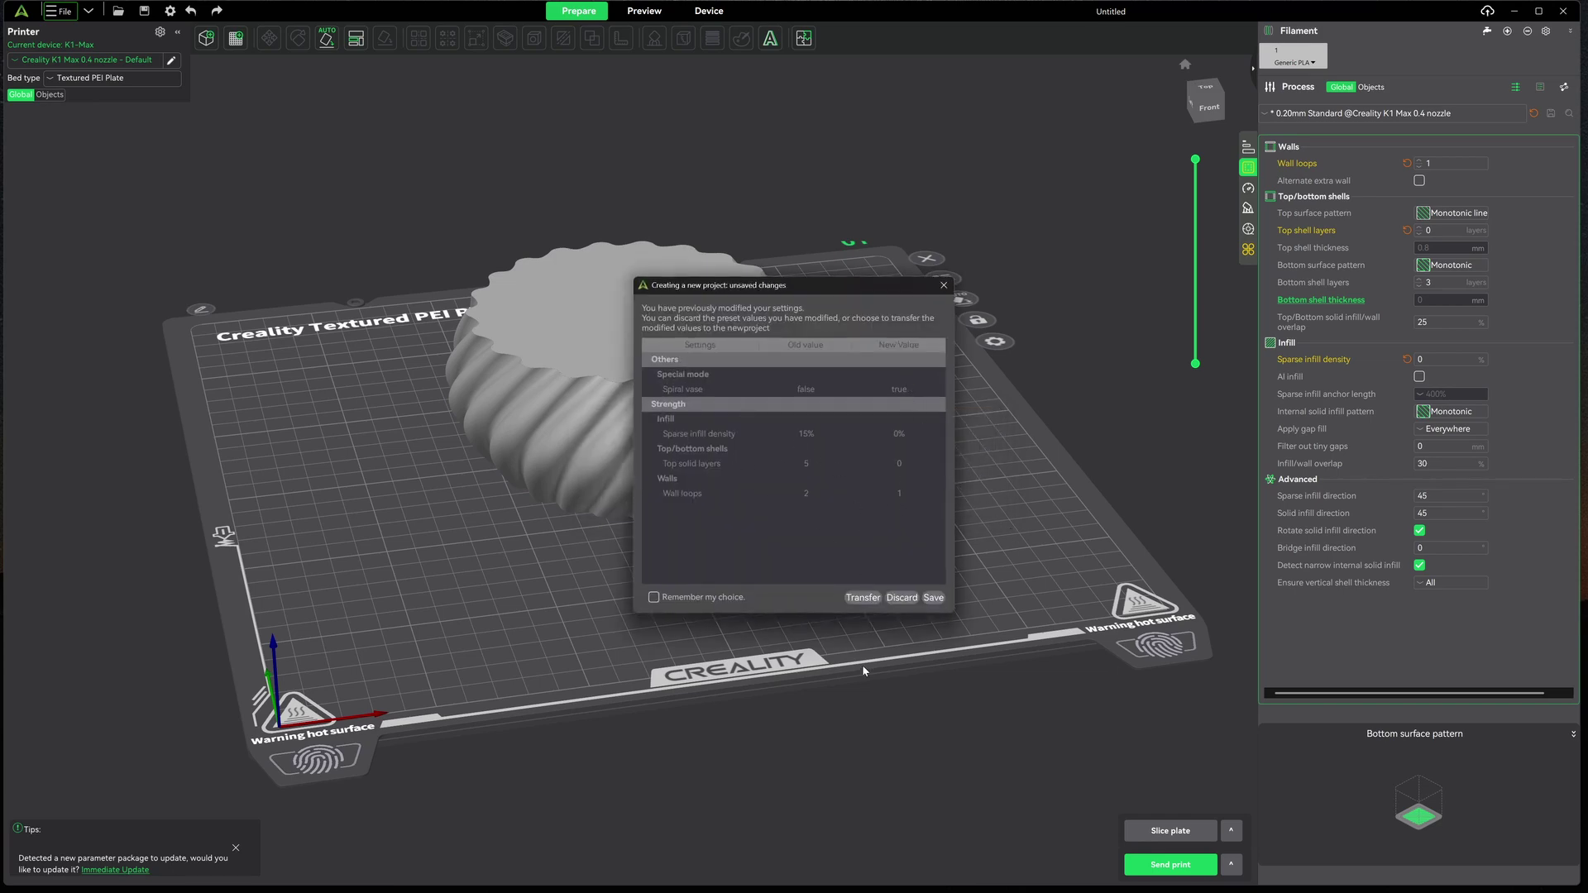
{"action": "left_click", "coordinate": [902, 598]}
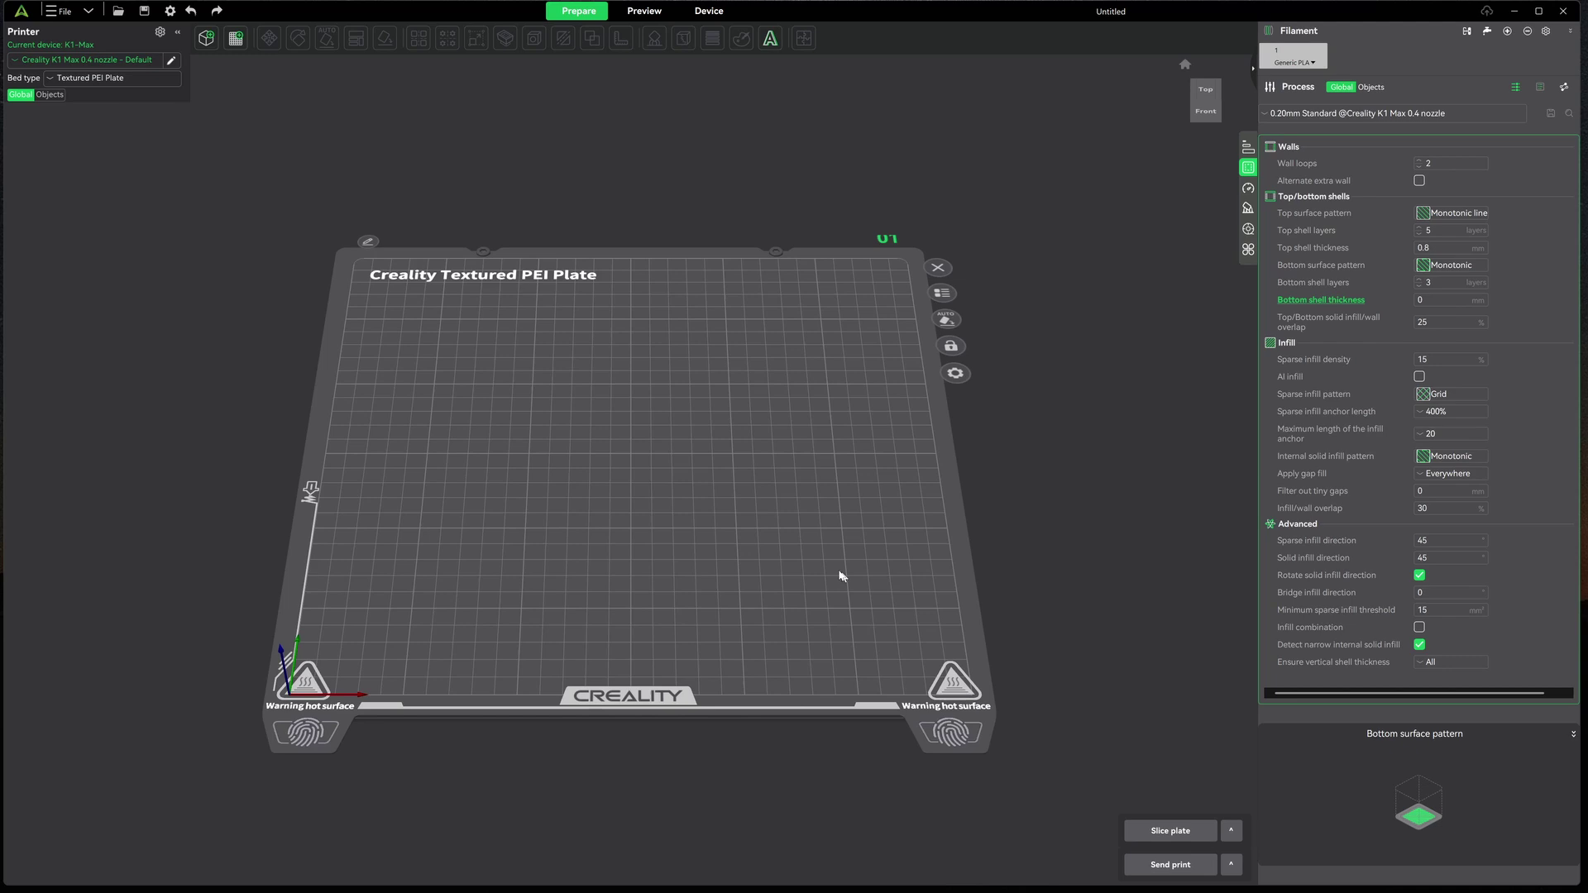
Add a test Cylinder primitive to the plate
{"action": "right_click", "coordinate": [619, 401]}
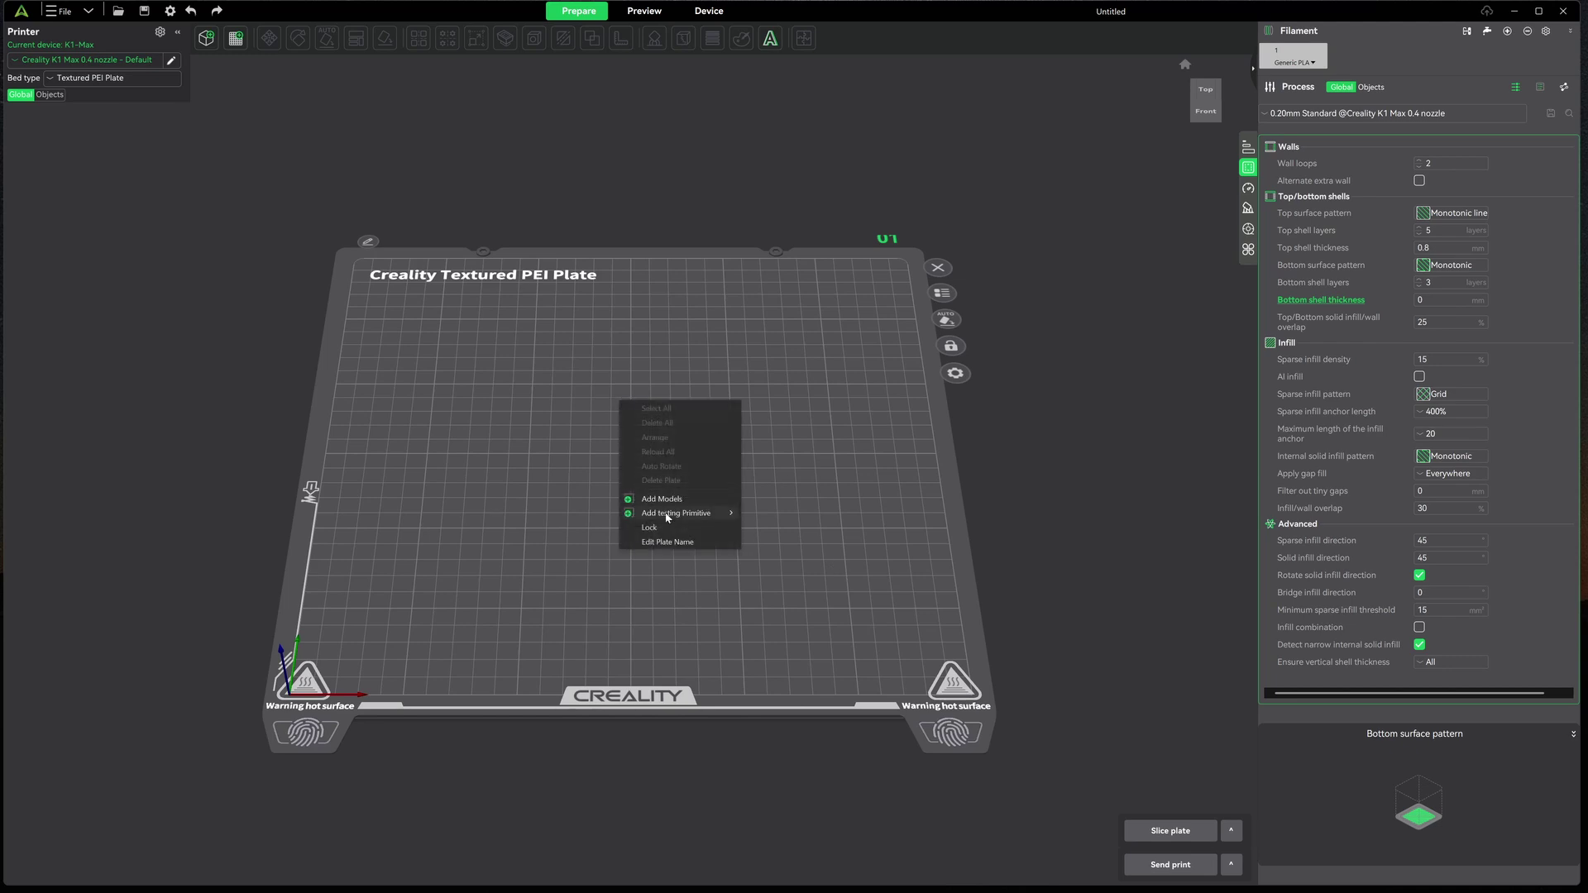
{"action": "mouse_move", "coordinate": [668, 517]}
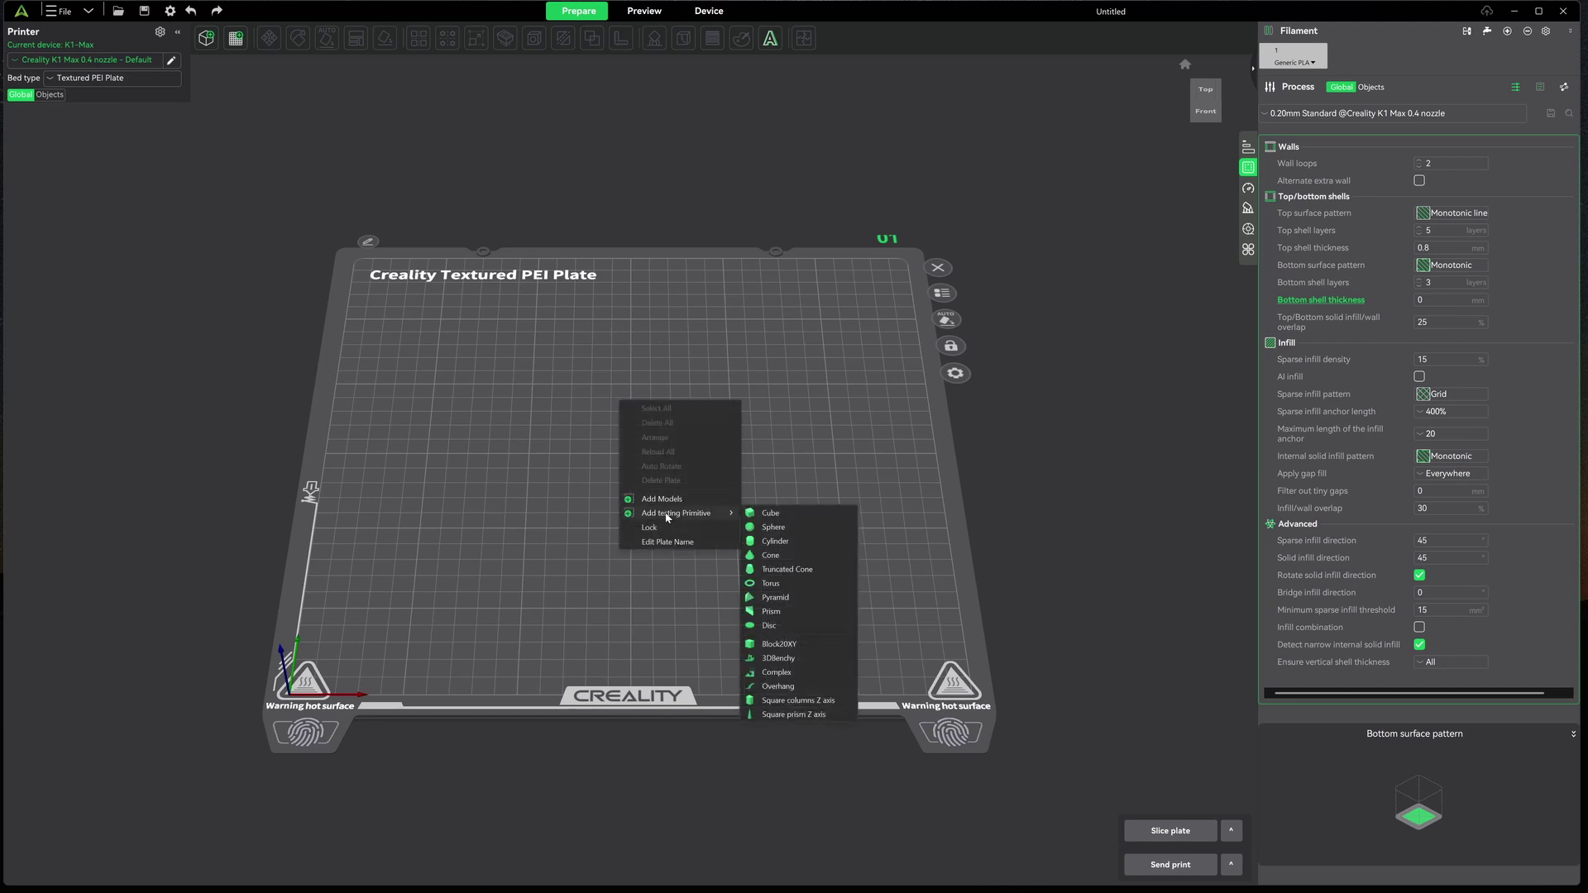
{"action": "left_click", "coordinate": [776, 542]}
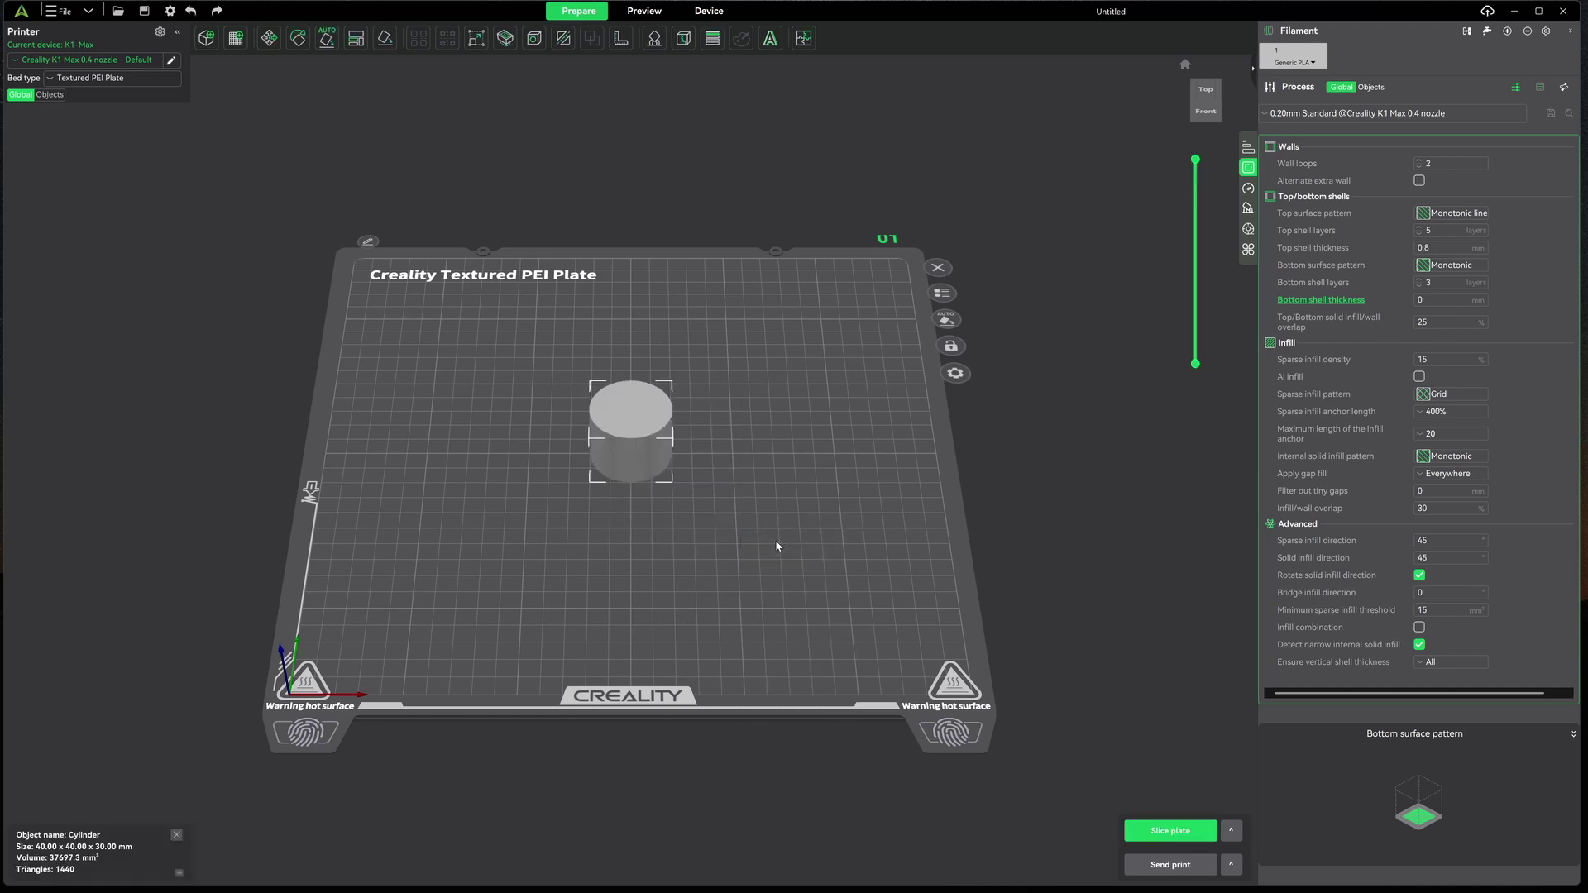
Scale the cylinder non-uniformly to 50 × 50 × 100 mm
{"action": "left_click", "coordinate": [476, 43]}
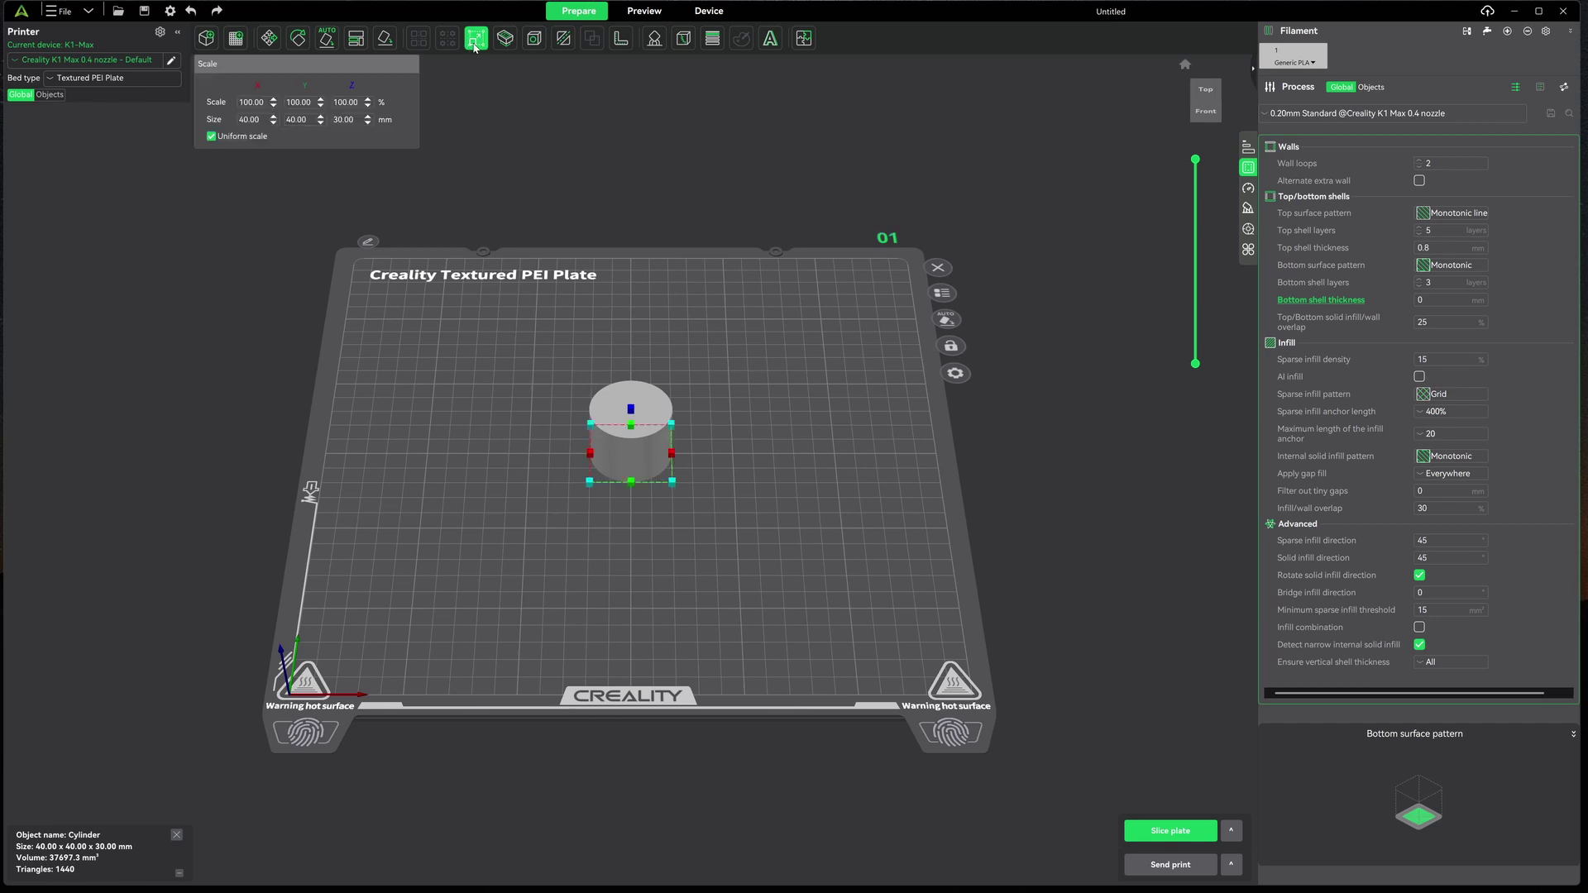
{"action": "left_click", "coordinate": [212, 137]}
{"action": "left_click", "coordinate": [252, 120]}
{"action": "key", "text": "ctrl+a"}
{"action": "type", "text": "50"}
{"action": "key", "text": "Tab"}
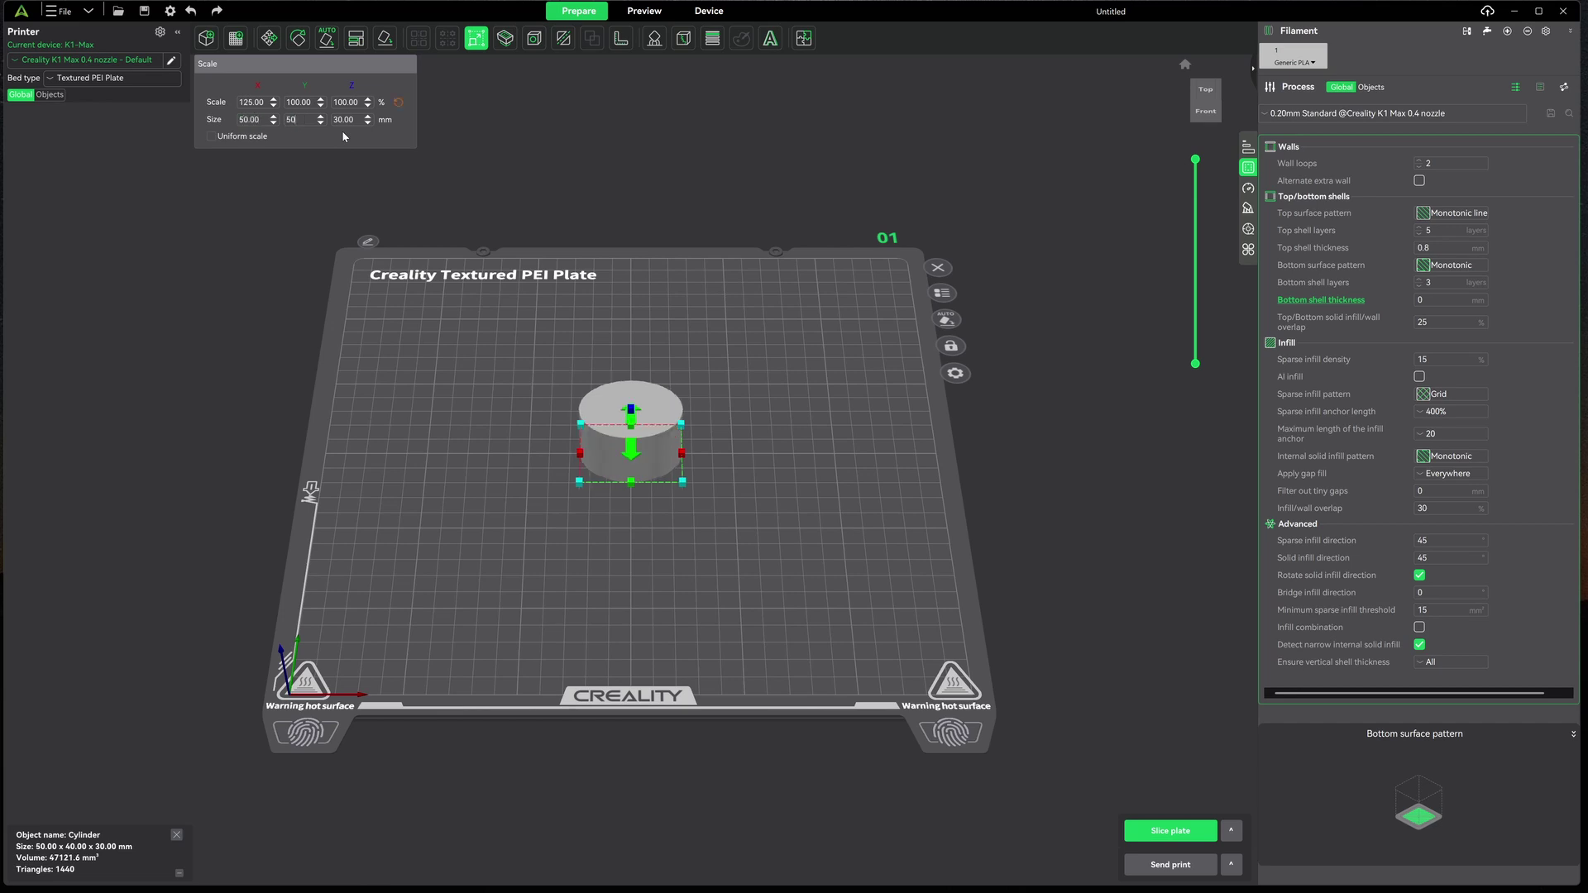
{"action": "key", "text": "Tab"}
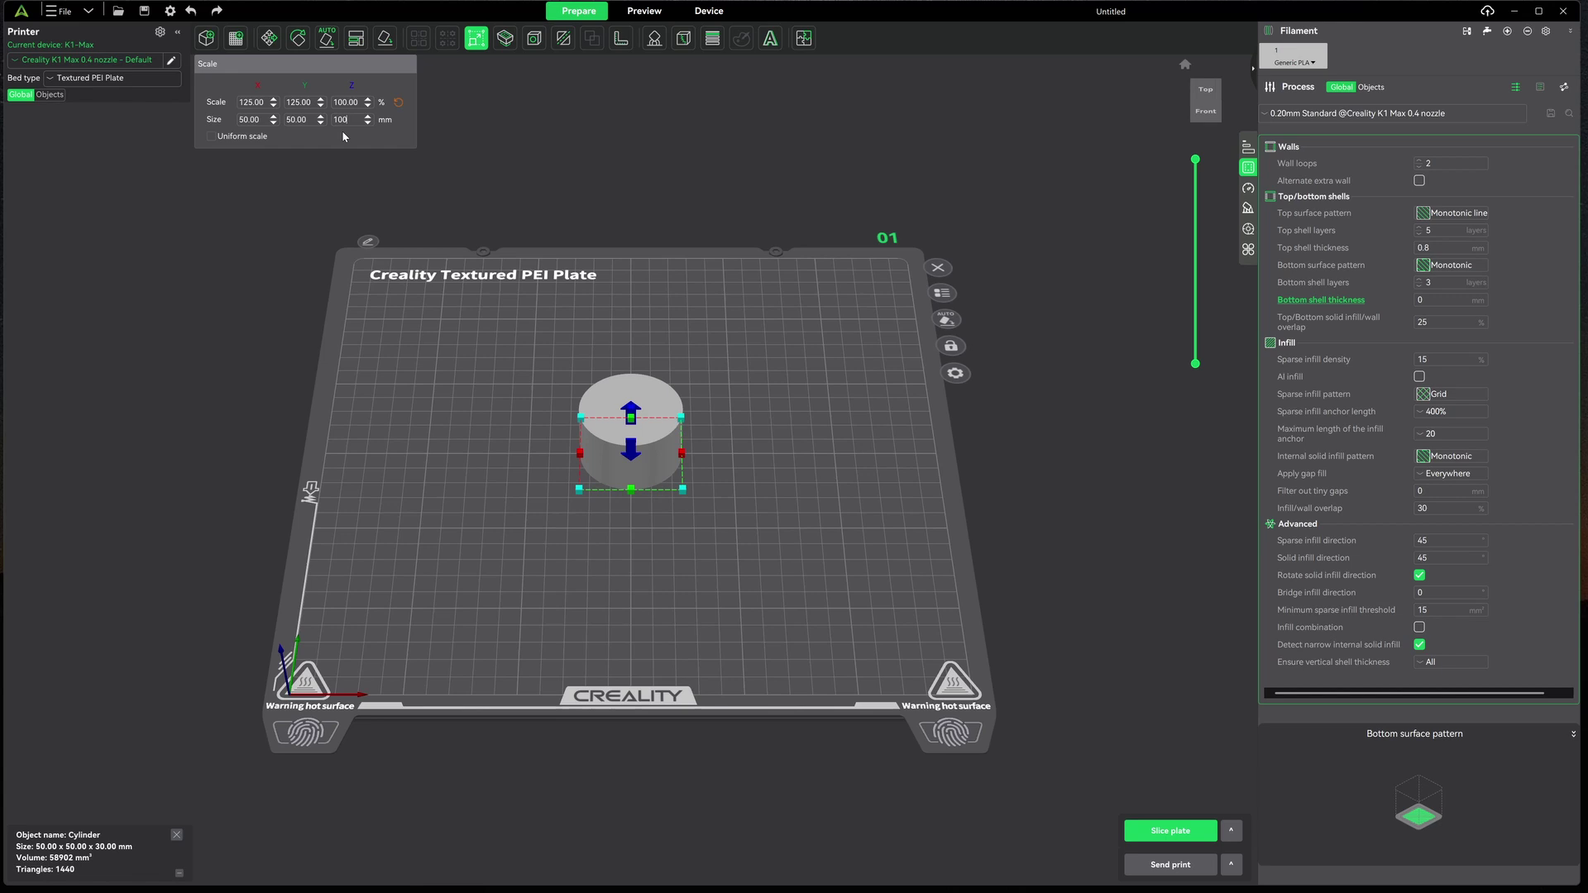
{"action": "type", "text": "100"}
{"action": "key", "text": "Tab"}
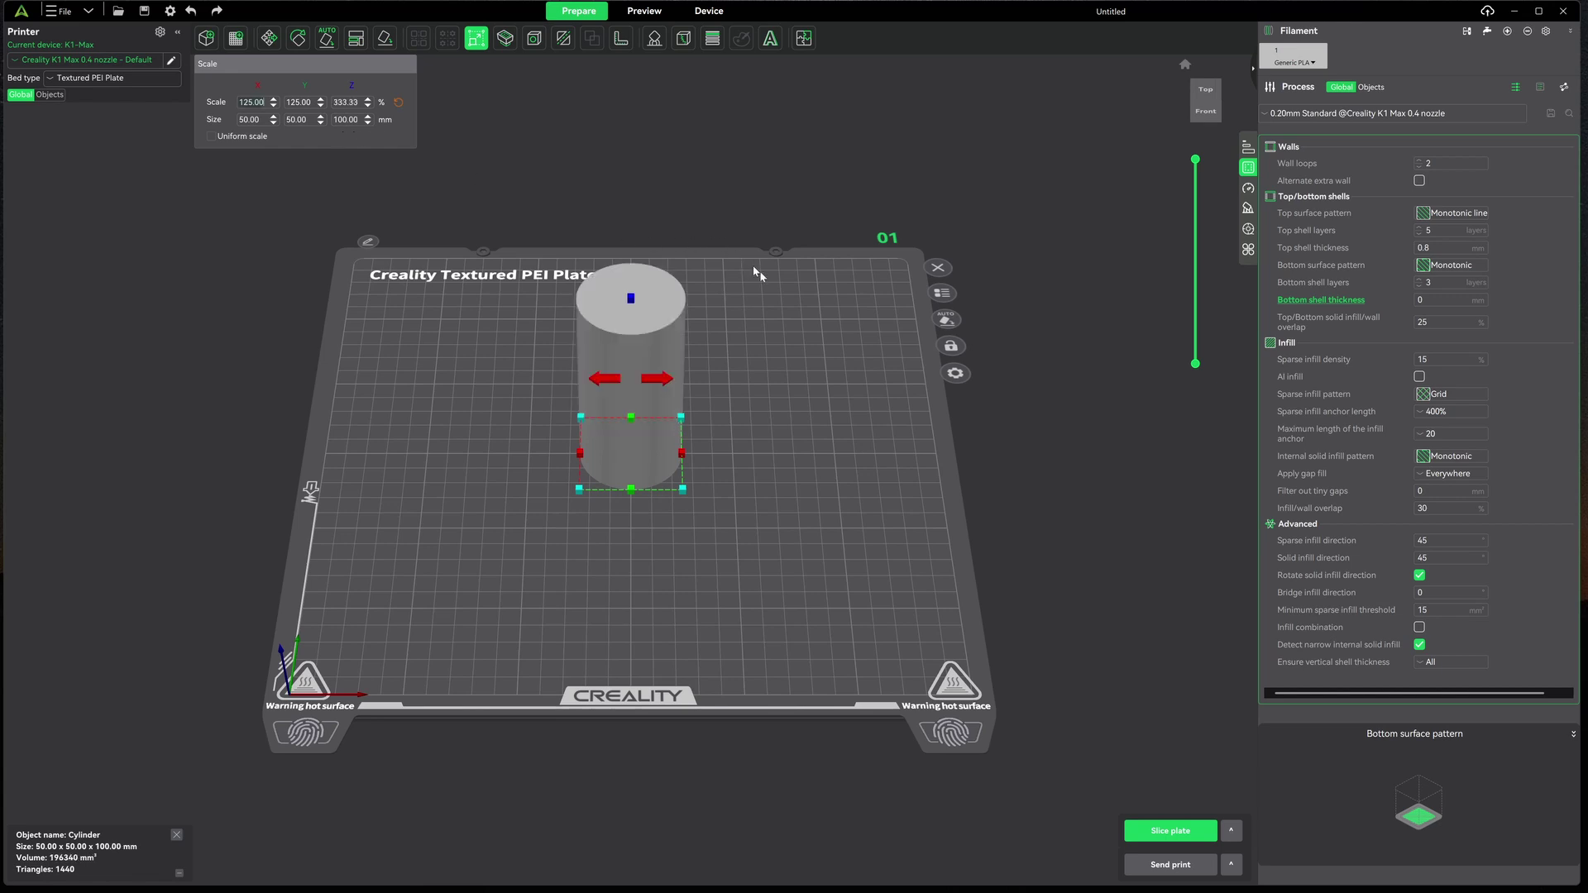
{"action": "left_click", "coordinate": [914, 461]}
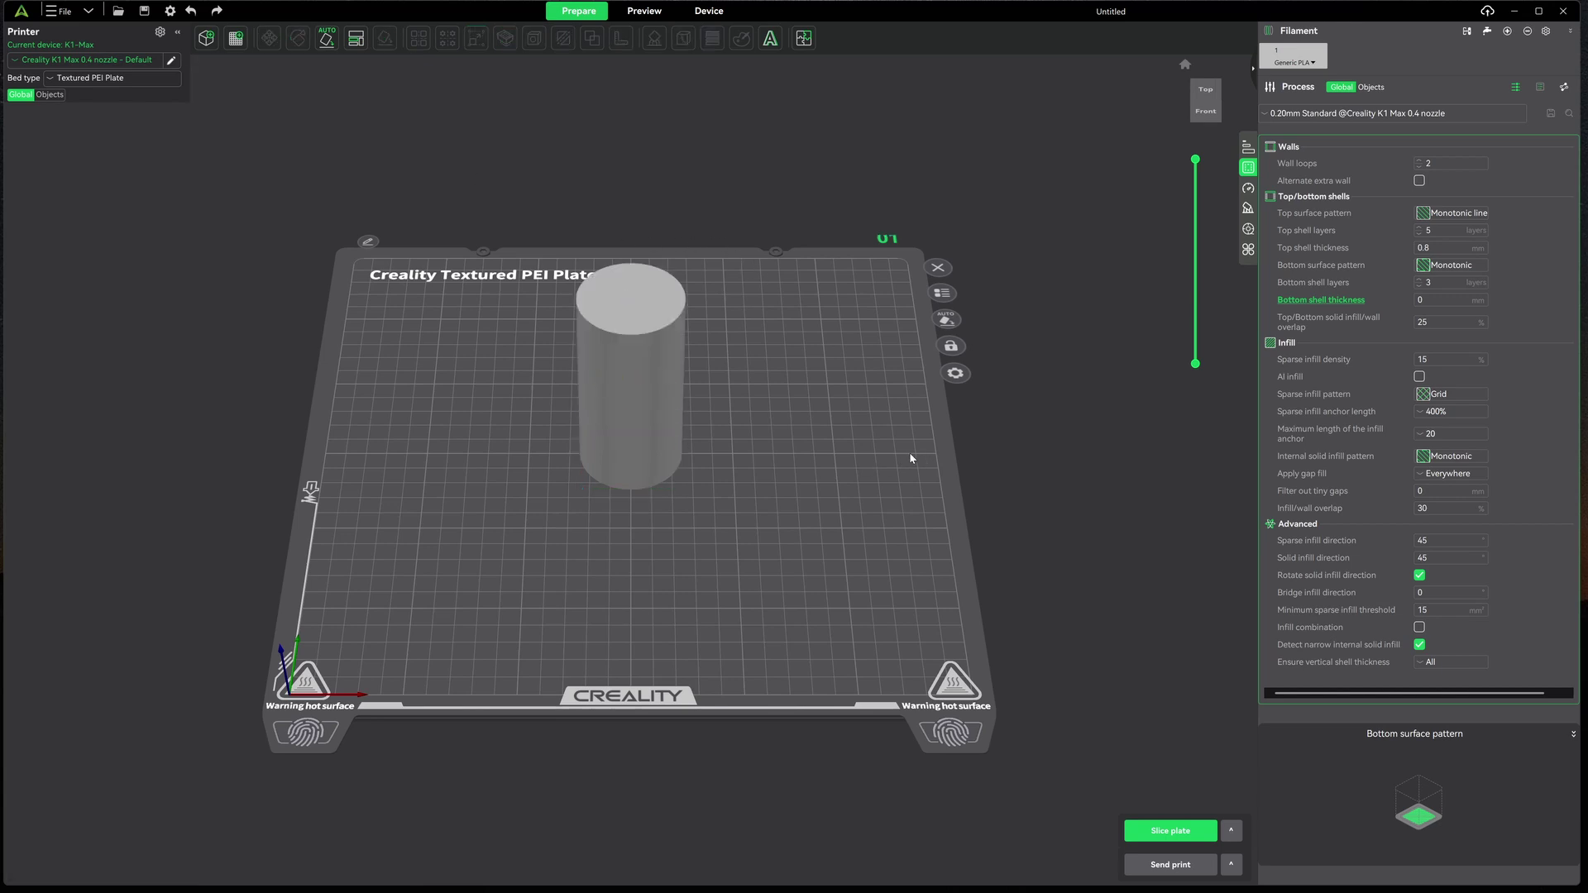
Slice the cylinder at default settings and lower the layer slider to inspect its grid infill
{"action": "left_click", "coordinate": [1198, 830]}
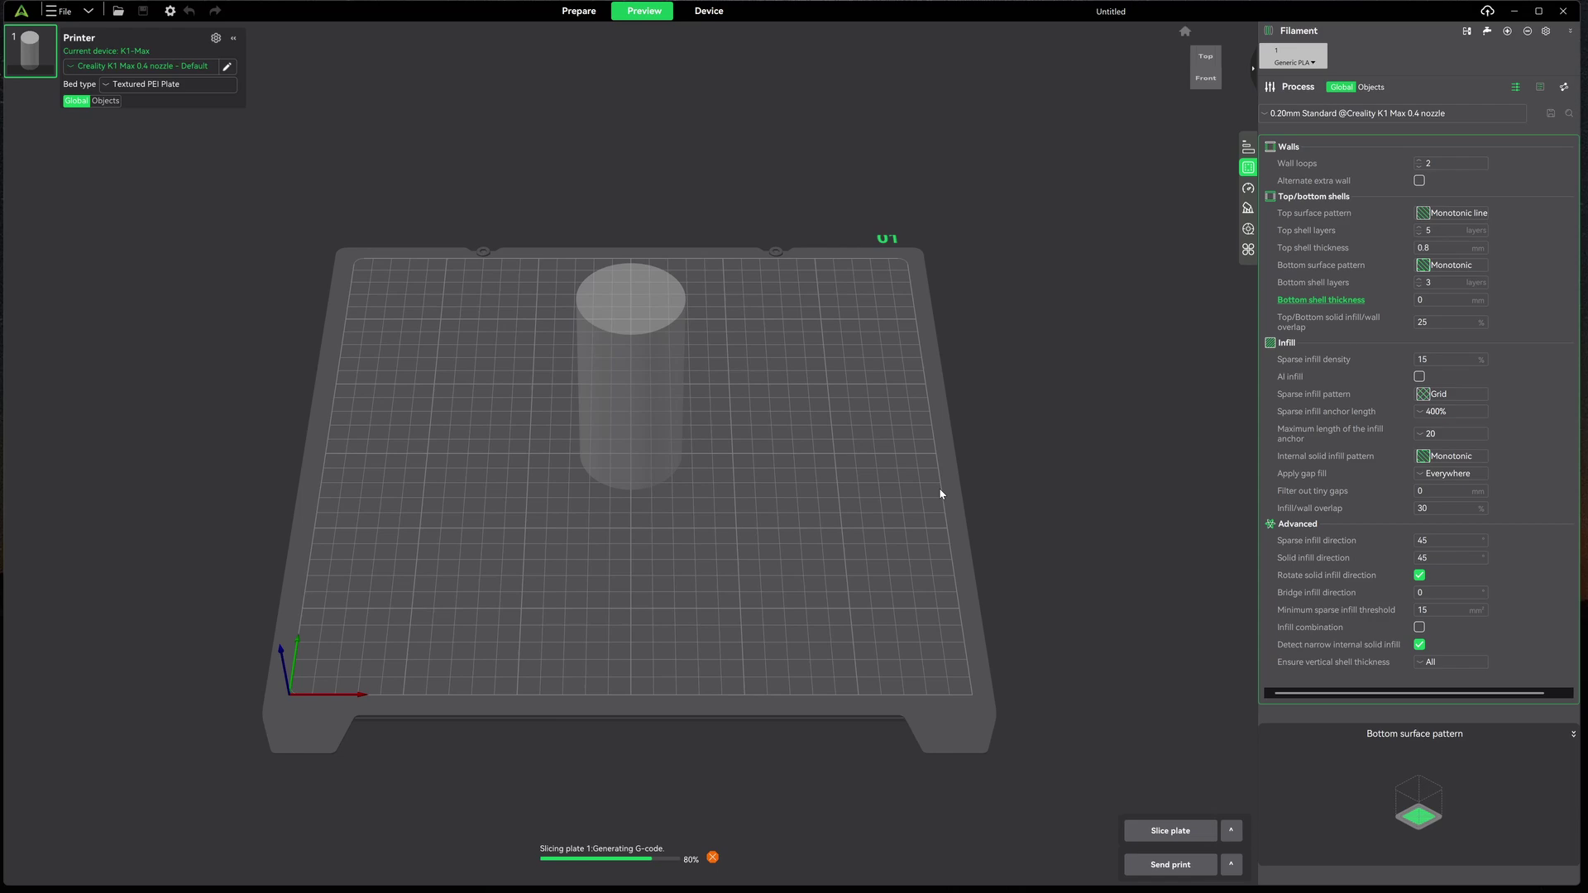
{"action": "scroll", "coordinate": [673, 296], "scroll_direction": "up", "scroll_amount": 5}
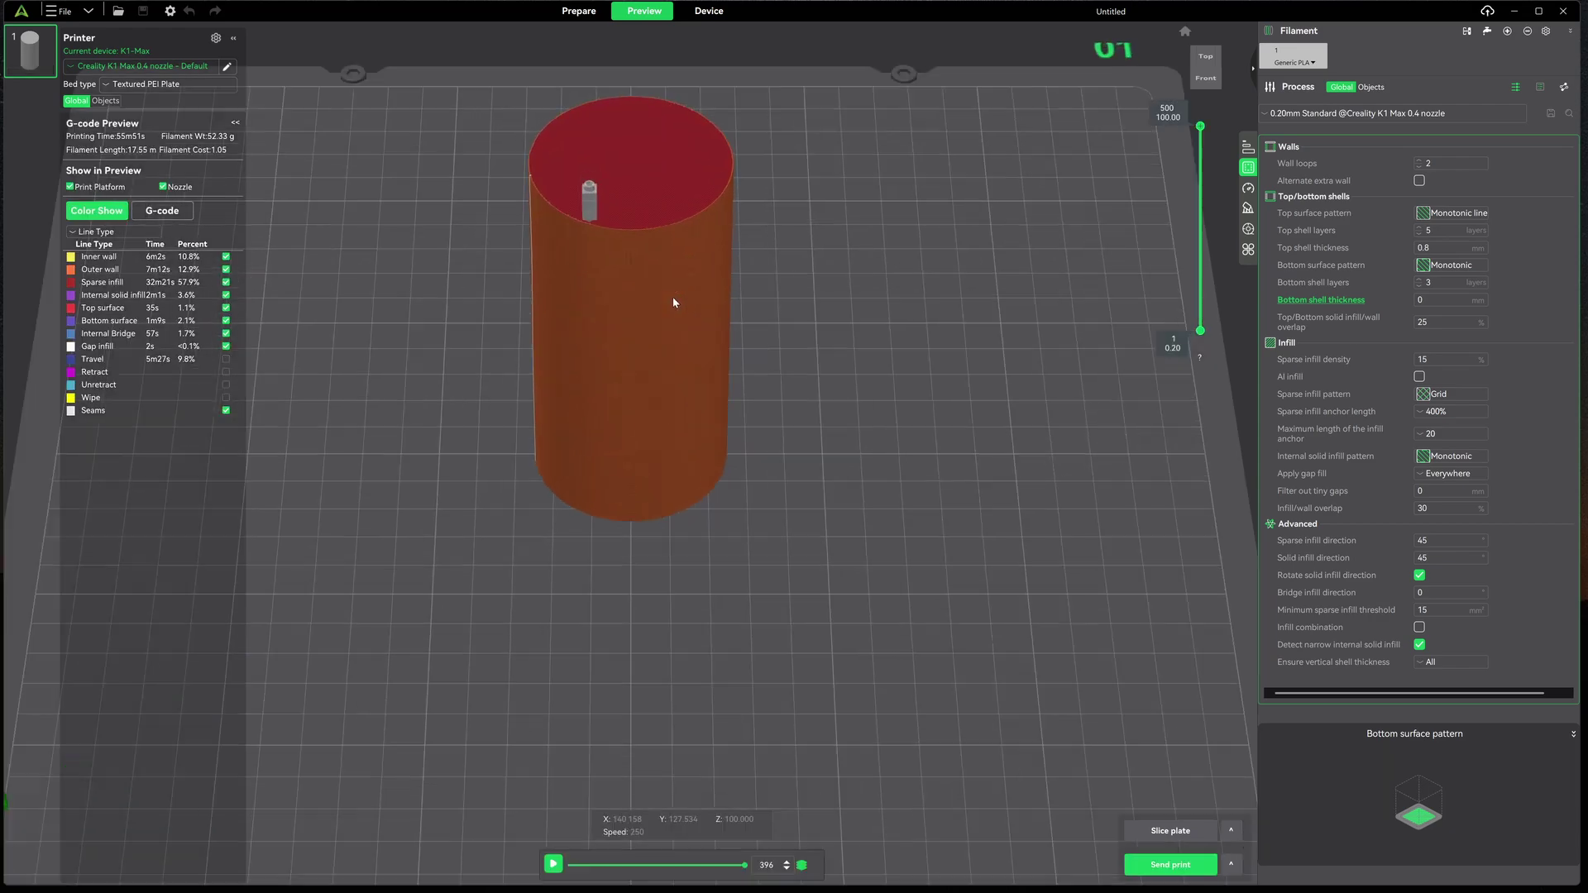
{"action": "left_click_drag", "start_coordinate": [777, 245], "coordinate": [780, 256]}
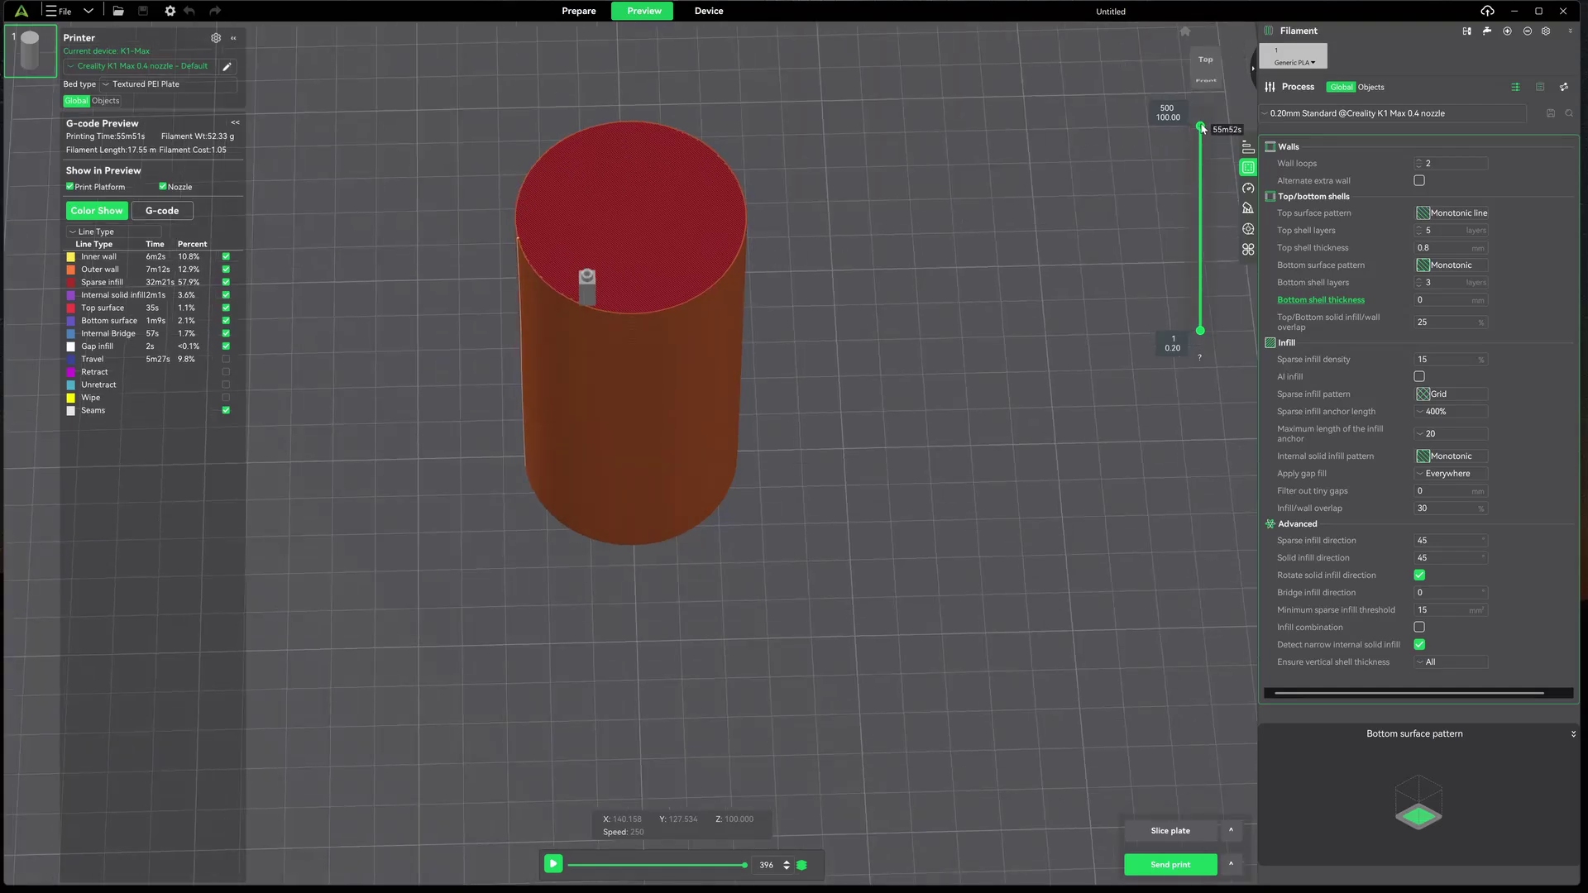
{"action": "mouse_move", "coordinate": [1201, 126]}
{"action": "left_mouse_down"}
{"action": "mouse_move", "coordinate": [1204, 160]}
{"action": "mouse_move", "coordinate": [1201, 124]}
{"action": "left_mouse_up"}
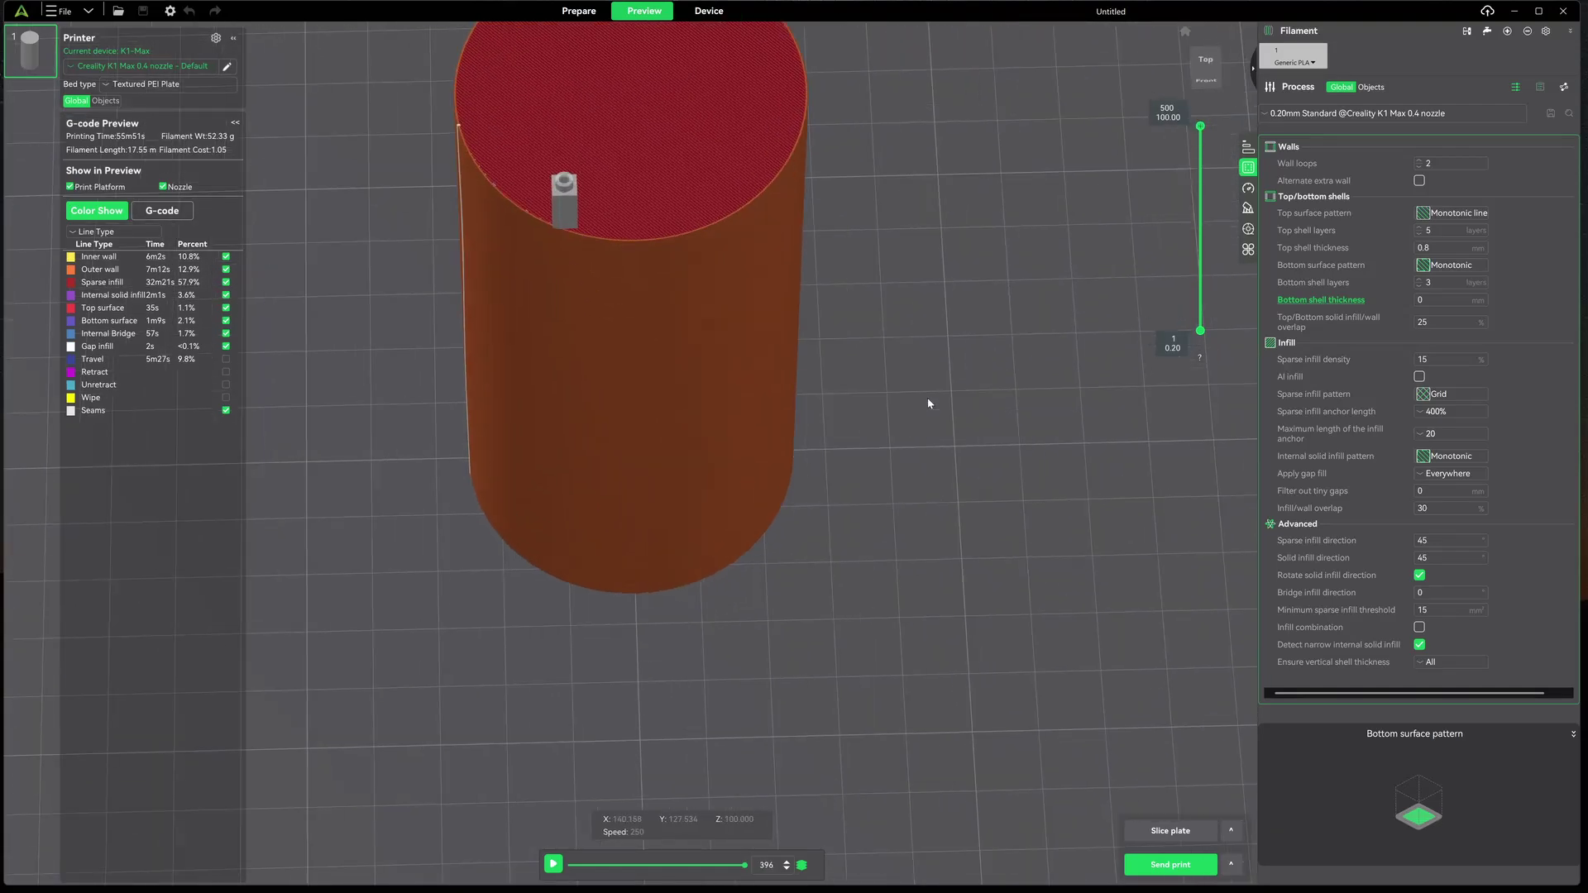
{"action": "scroll", "coordinate": [910, 408], "scroll_direction": "down", "scroll_amount": 3}
{"action": "mouse_move", "coordinate": [897, 411]}
{"action": "left_mouse_down"}
{"action": "mouse_move", "coordinate": [893, 390]}
{"action": "mouse_move", "coordinate": [915, 389]}
{"action": "left_mouse_up"}
{"action": "left_click_drag", "start_coordinate": [862, 313], "coordinate": [848, 314]}
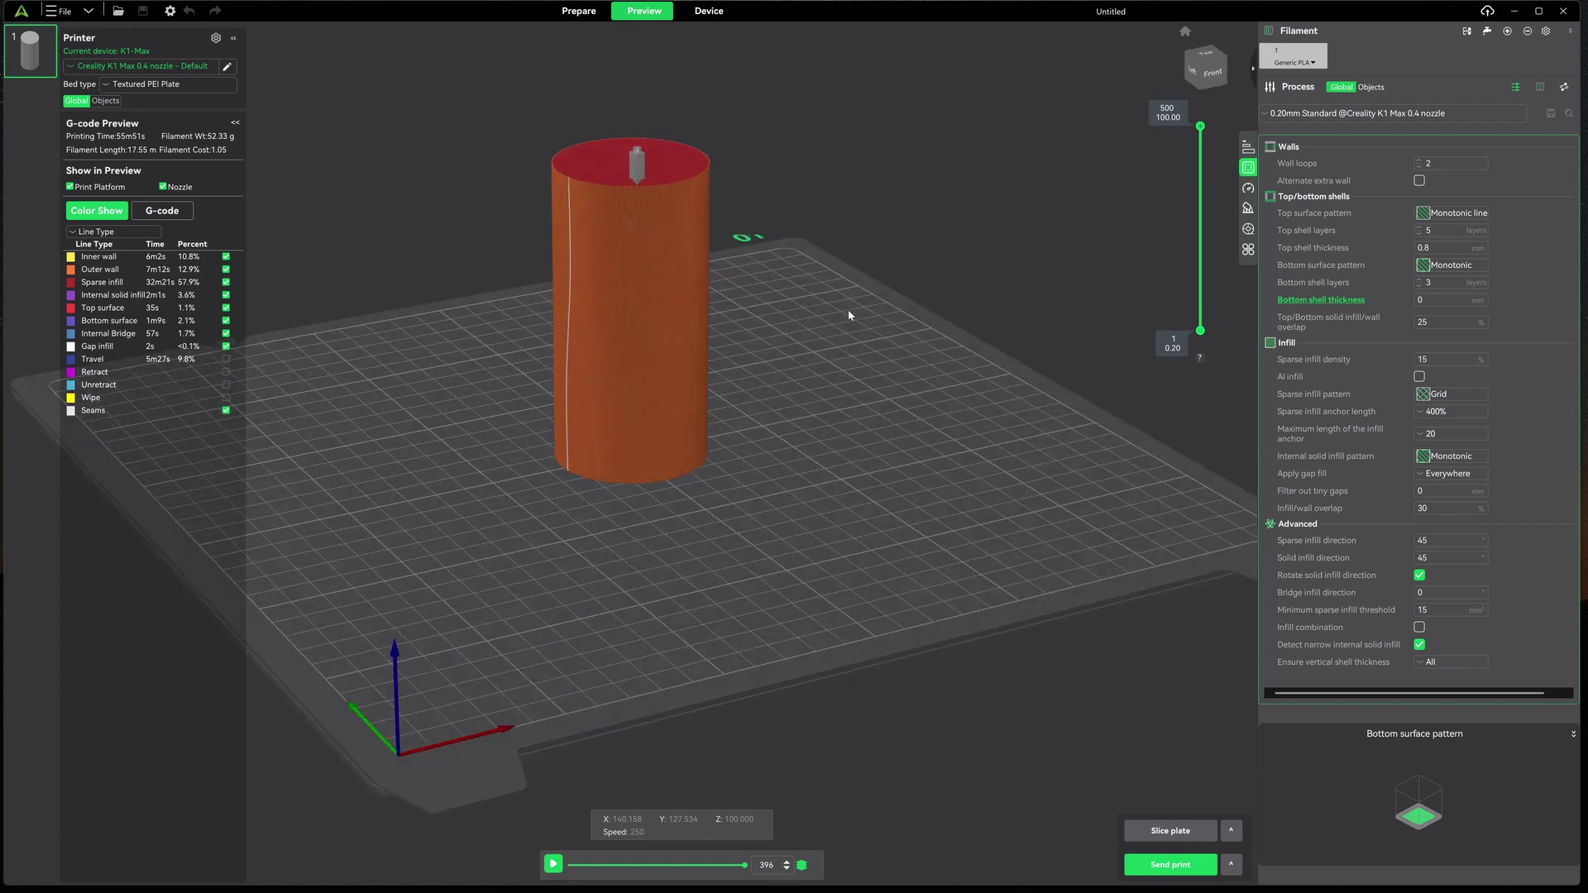
Back in Prepare, set the cylinder to 1 wall loop and 0 top shell layers
{"action": "left_click", "coordinate": [579, 10]}
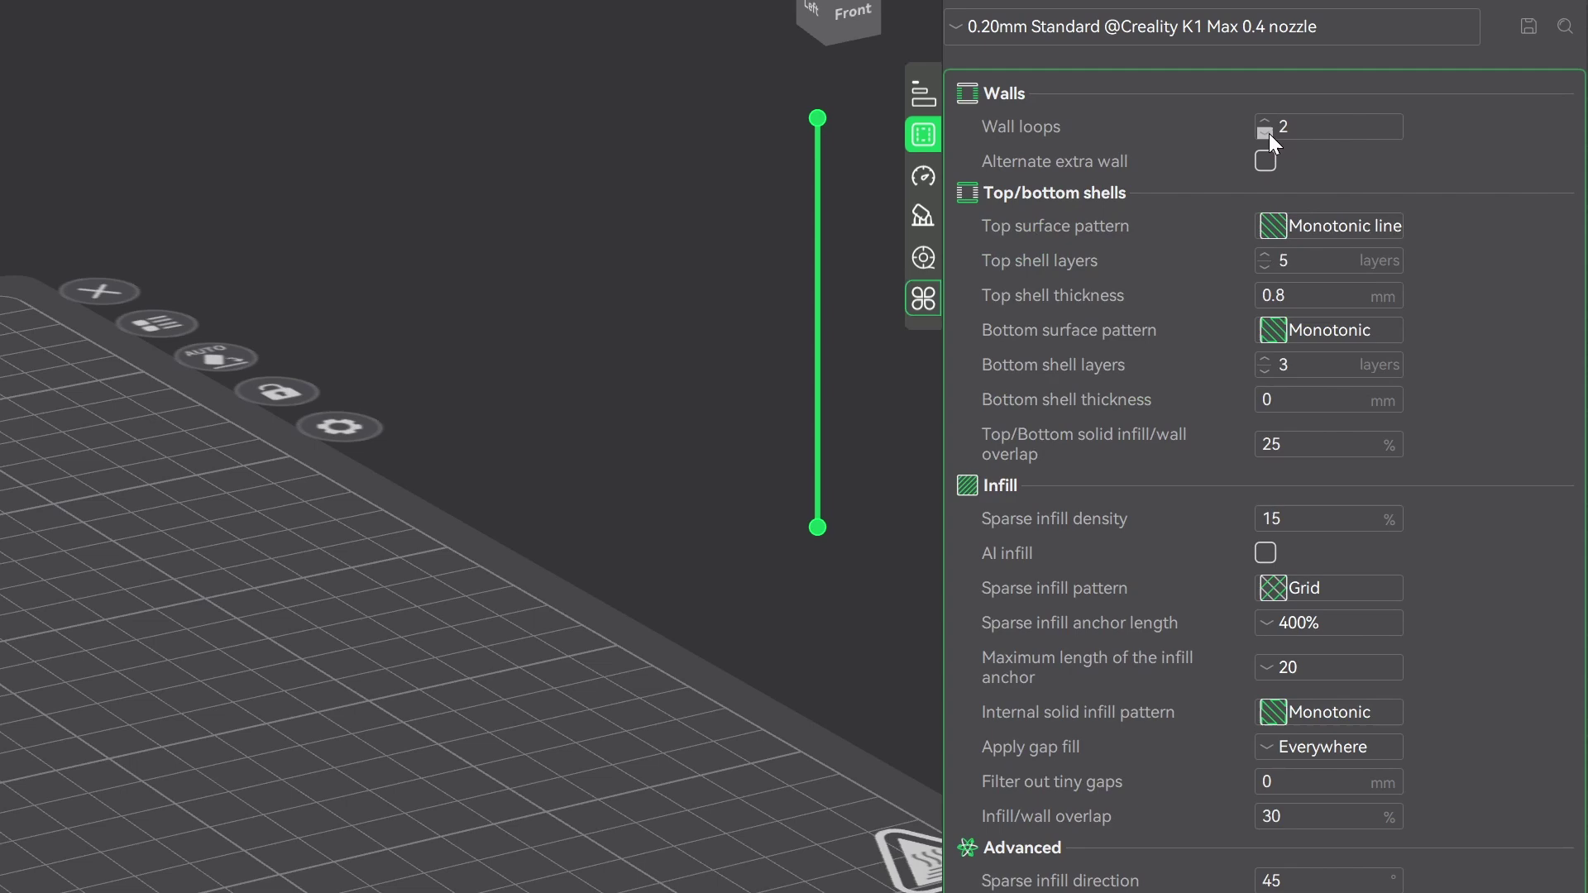
{"action": "left_click", "coordinate": [1267, 133]}
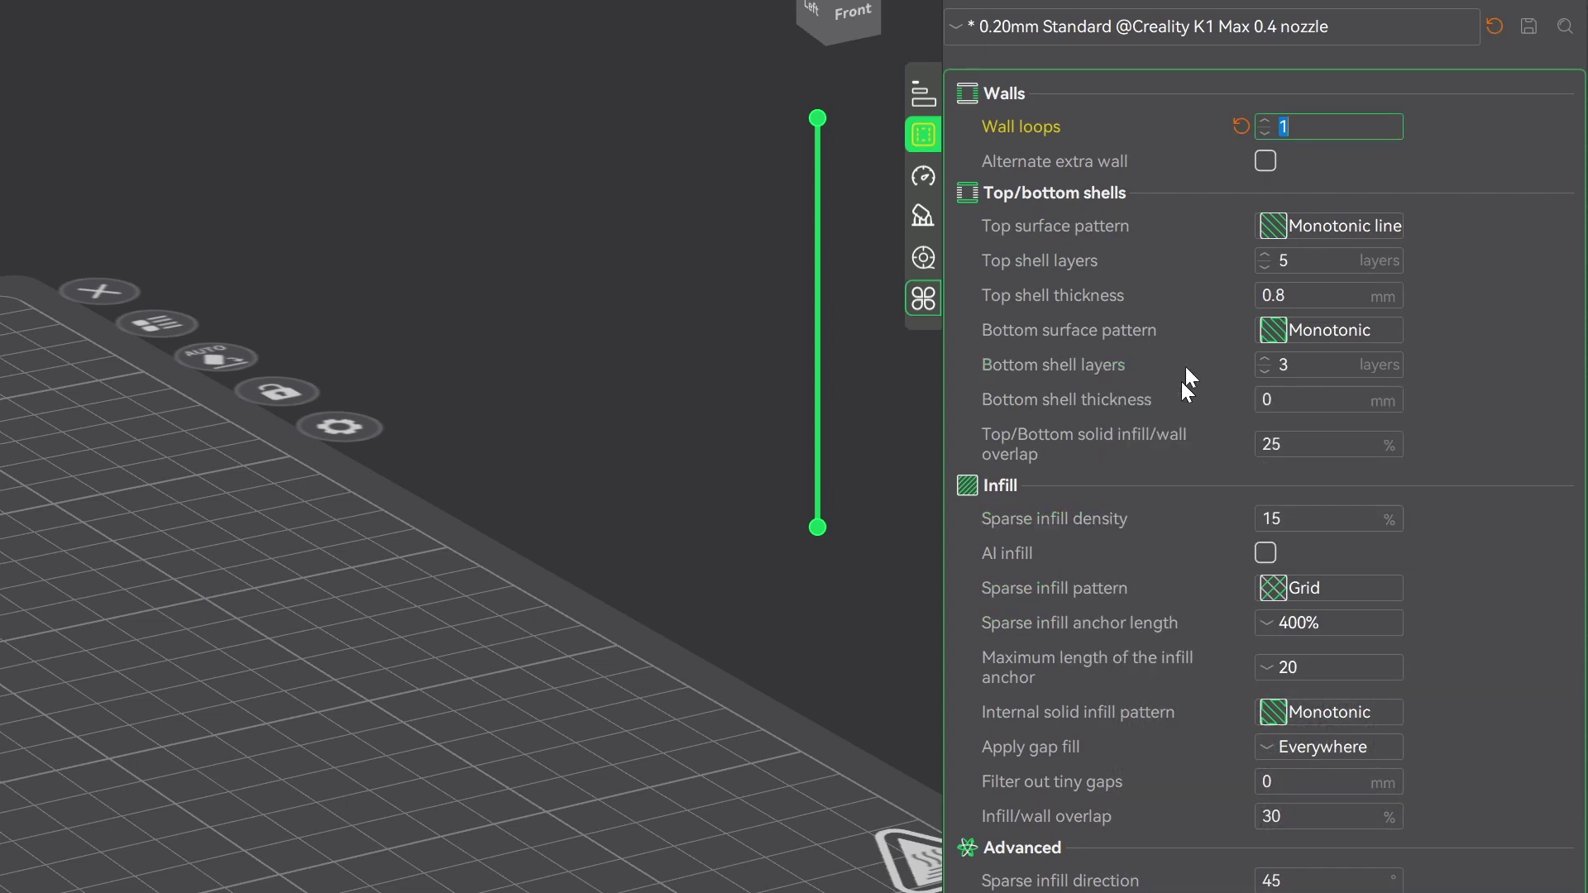
{"action": "left_click", "coordinate": [1305, 261]}
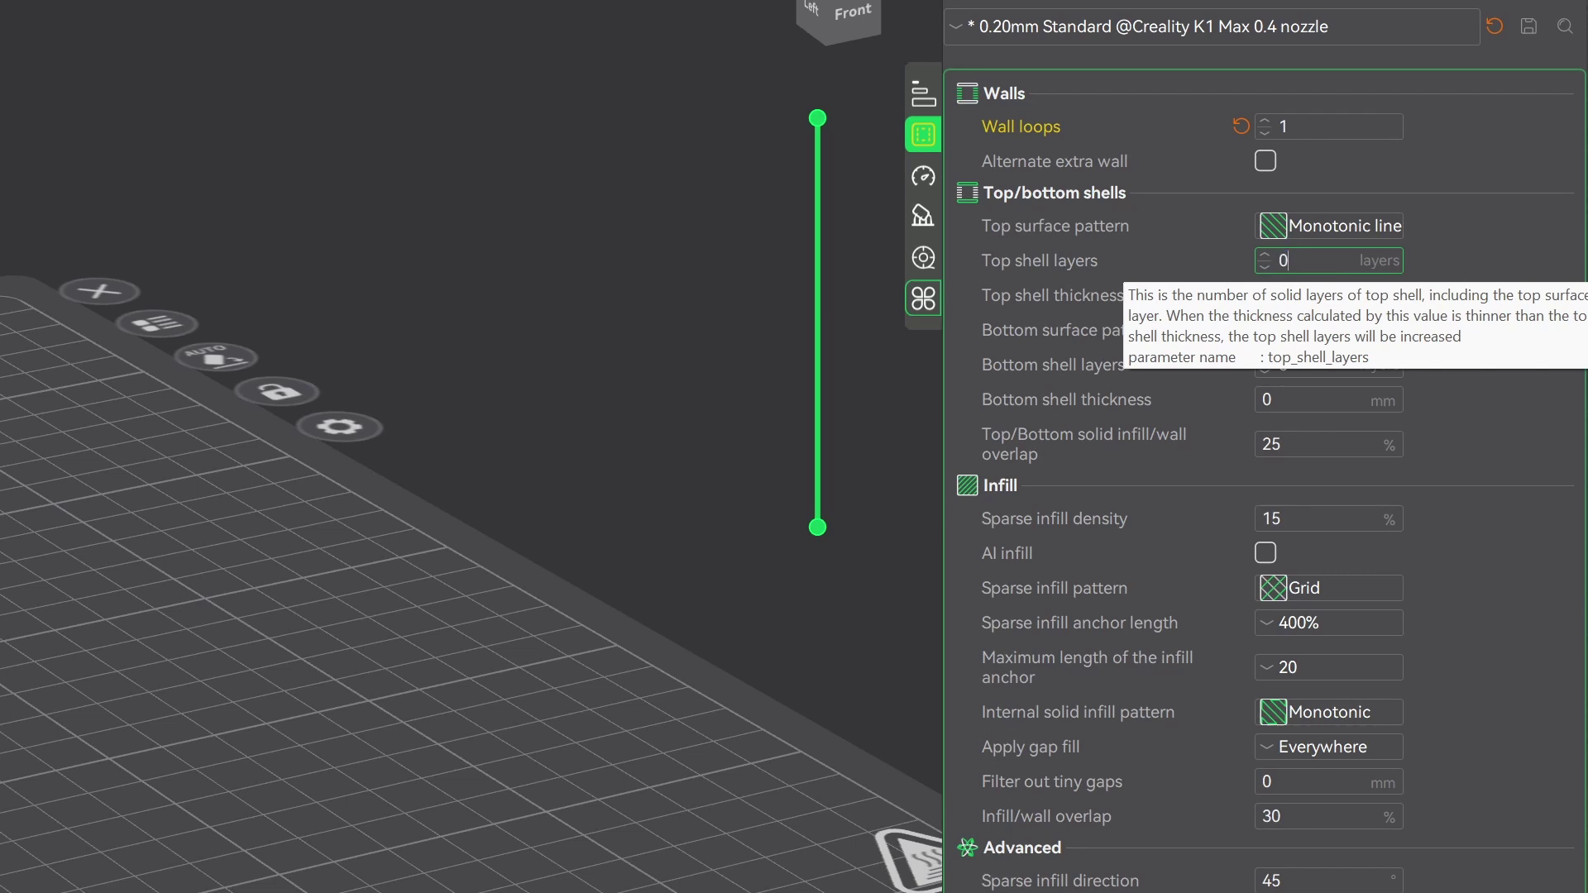
{"action": "type", "text": "0"}
{"action": "left_click", "coordinate": [1339, 521]}
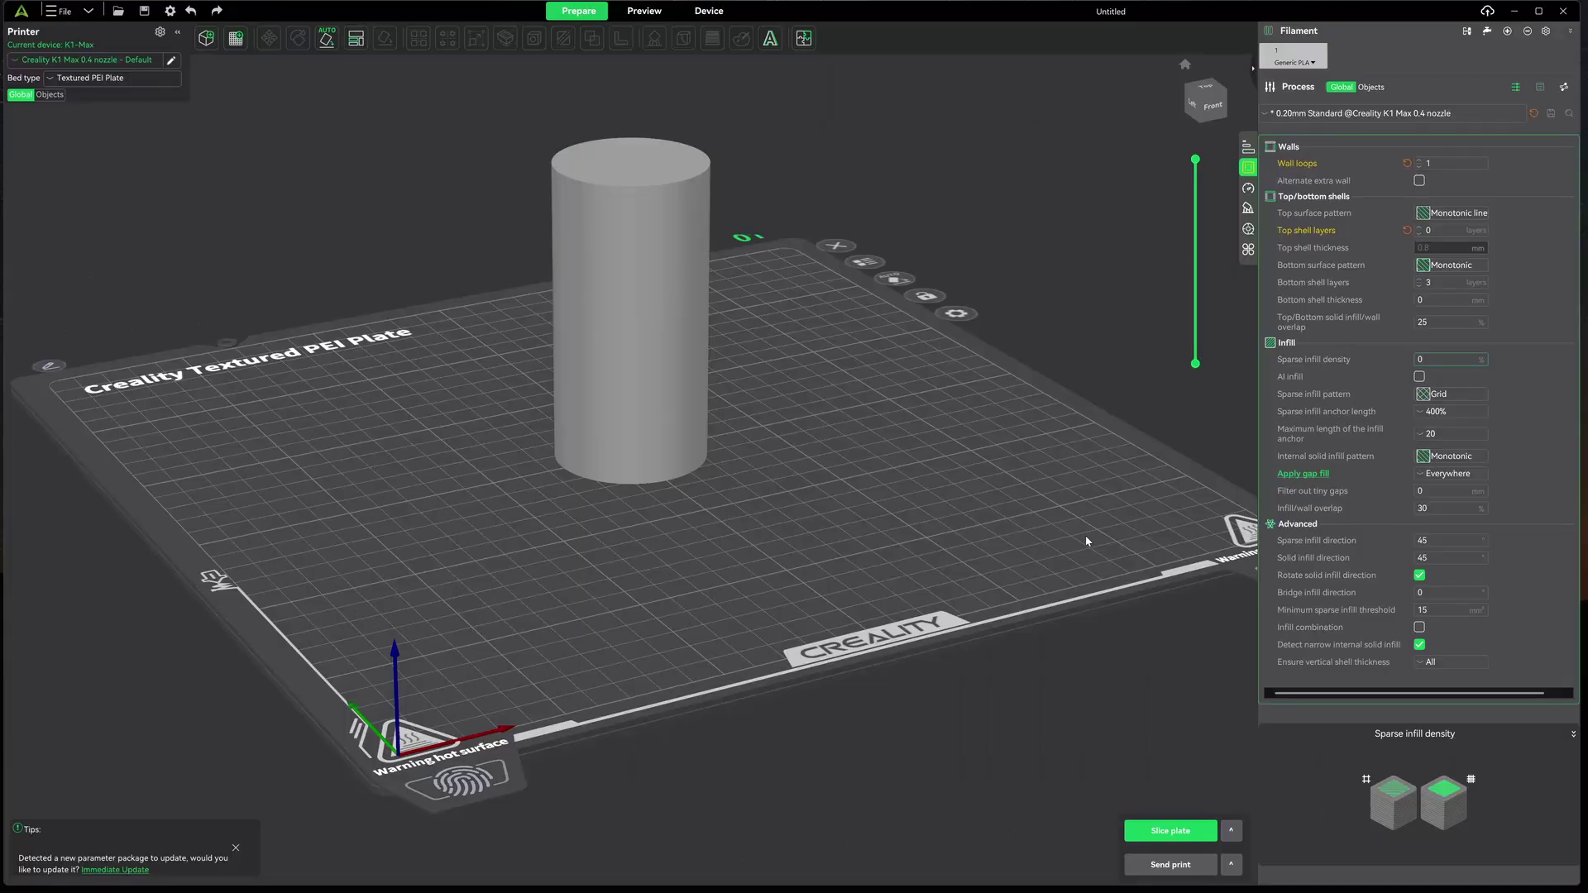
Reslice the cylinder and inspect the single-wall preview from the top, then from the side
{"action": "left_click", "coordinate": [1183, 840]}
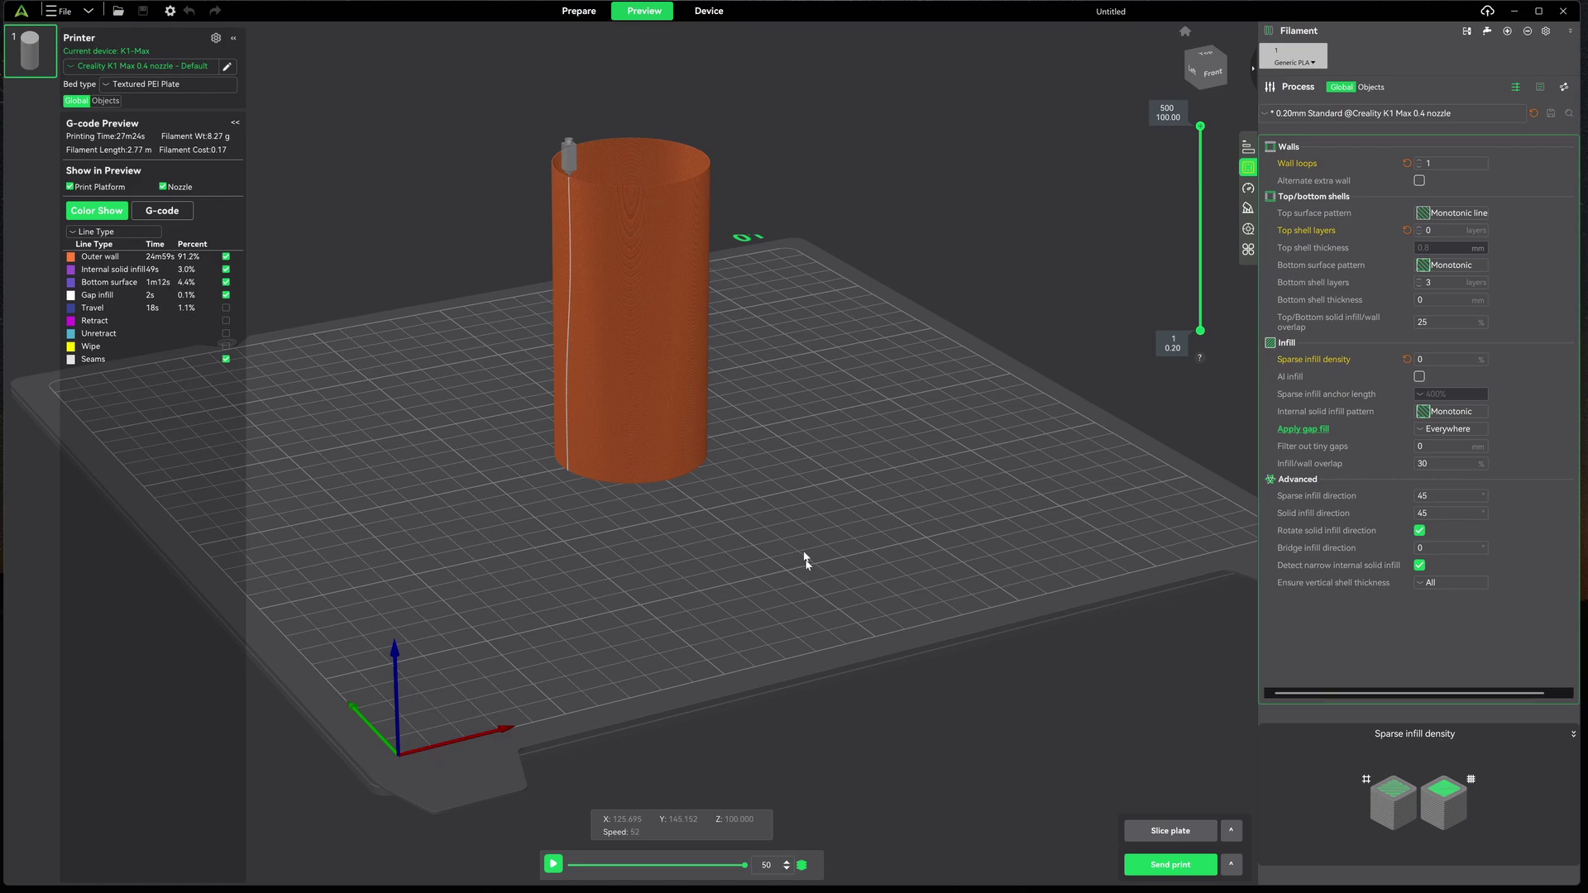
{"action": "key", "text": "1"}
{"action": "left_click_drag", "start_coordinate": [729, 505], "coordinate": [775, 478]}
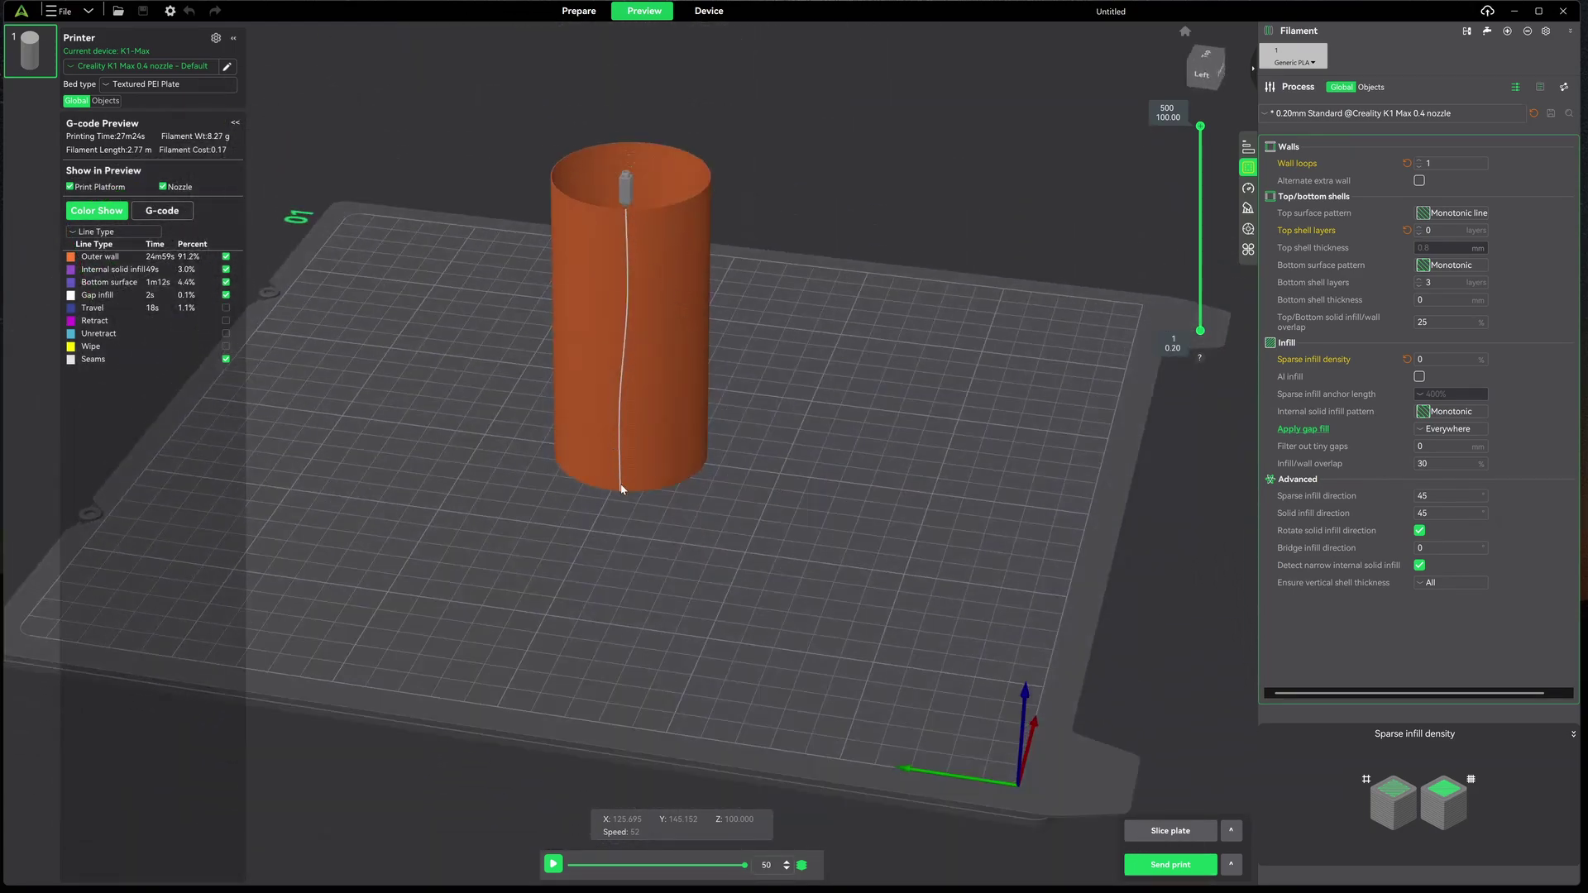
Back in Prepare, reset Top shell layers and Sparse infill density to their saved values
{"action": "left_click", "coordinate": [577, 13]}
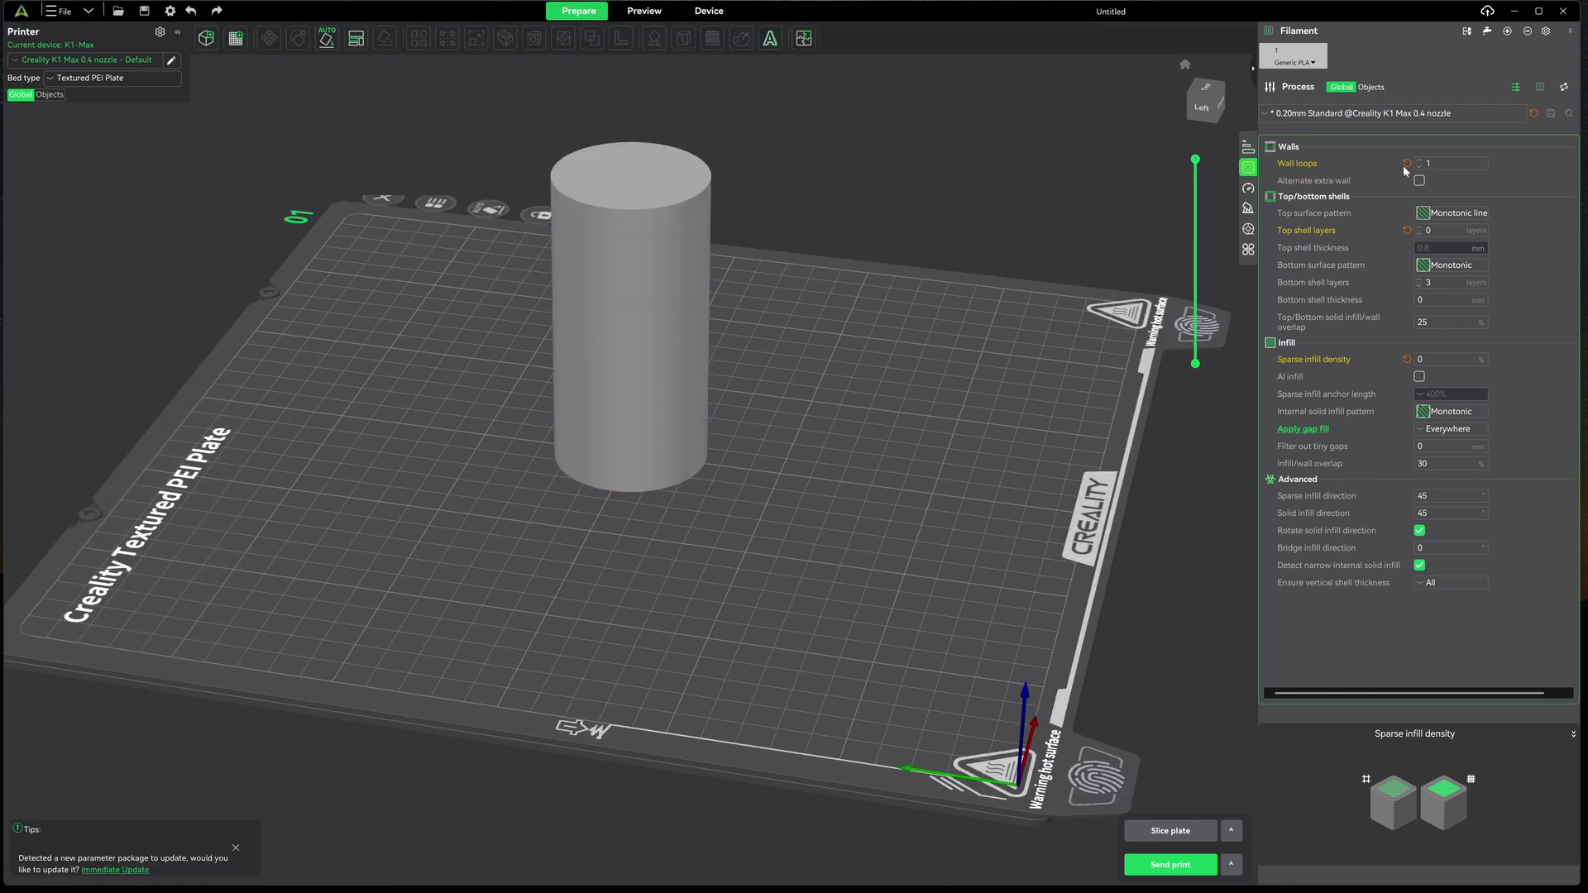
{"action": "left_click", "coordinate": [1410, 231]}
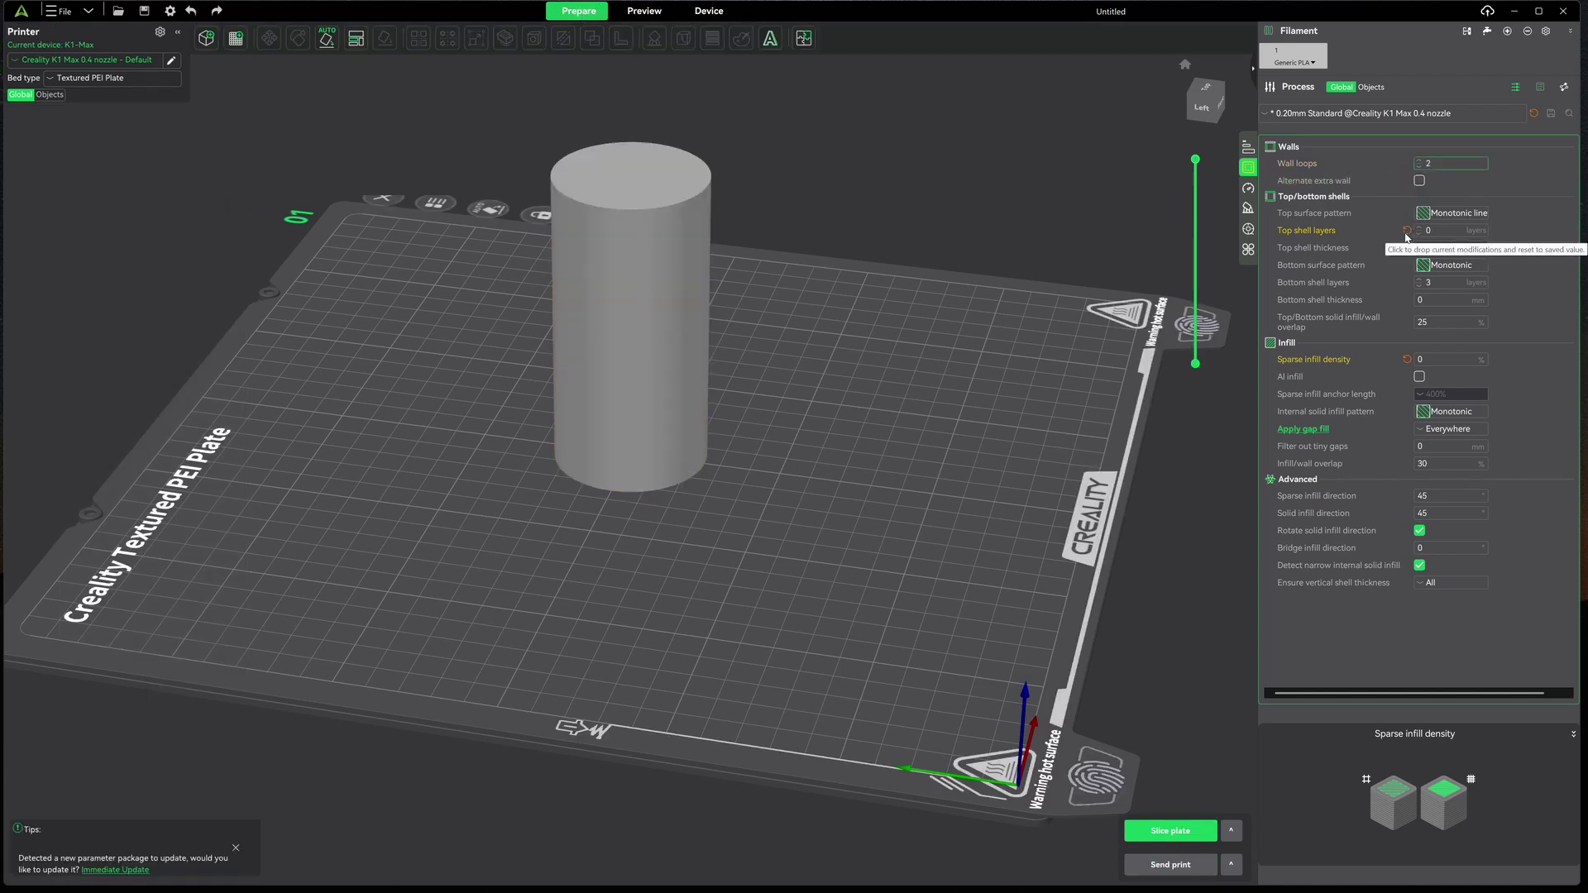
{"action": "left_click", "coordinate": [1407, 361]}
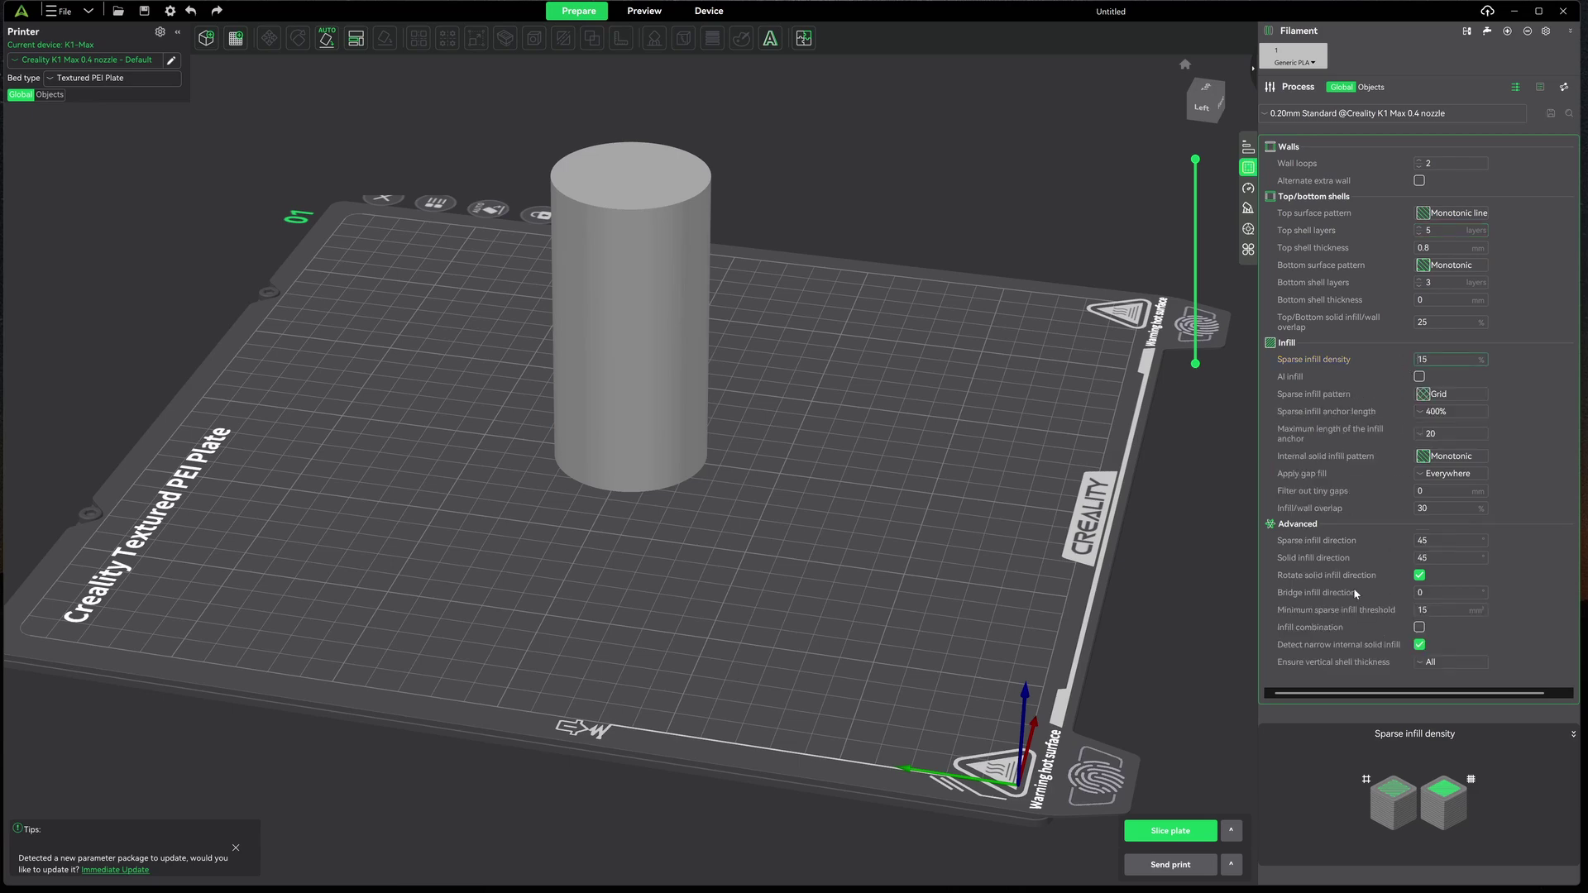
Enable Spiral vase under Others and accept its automatic setting changes
{"action": "left_click", "coordinate": [1247, 250]}
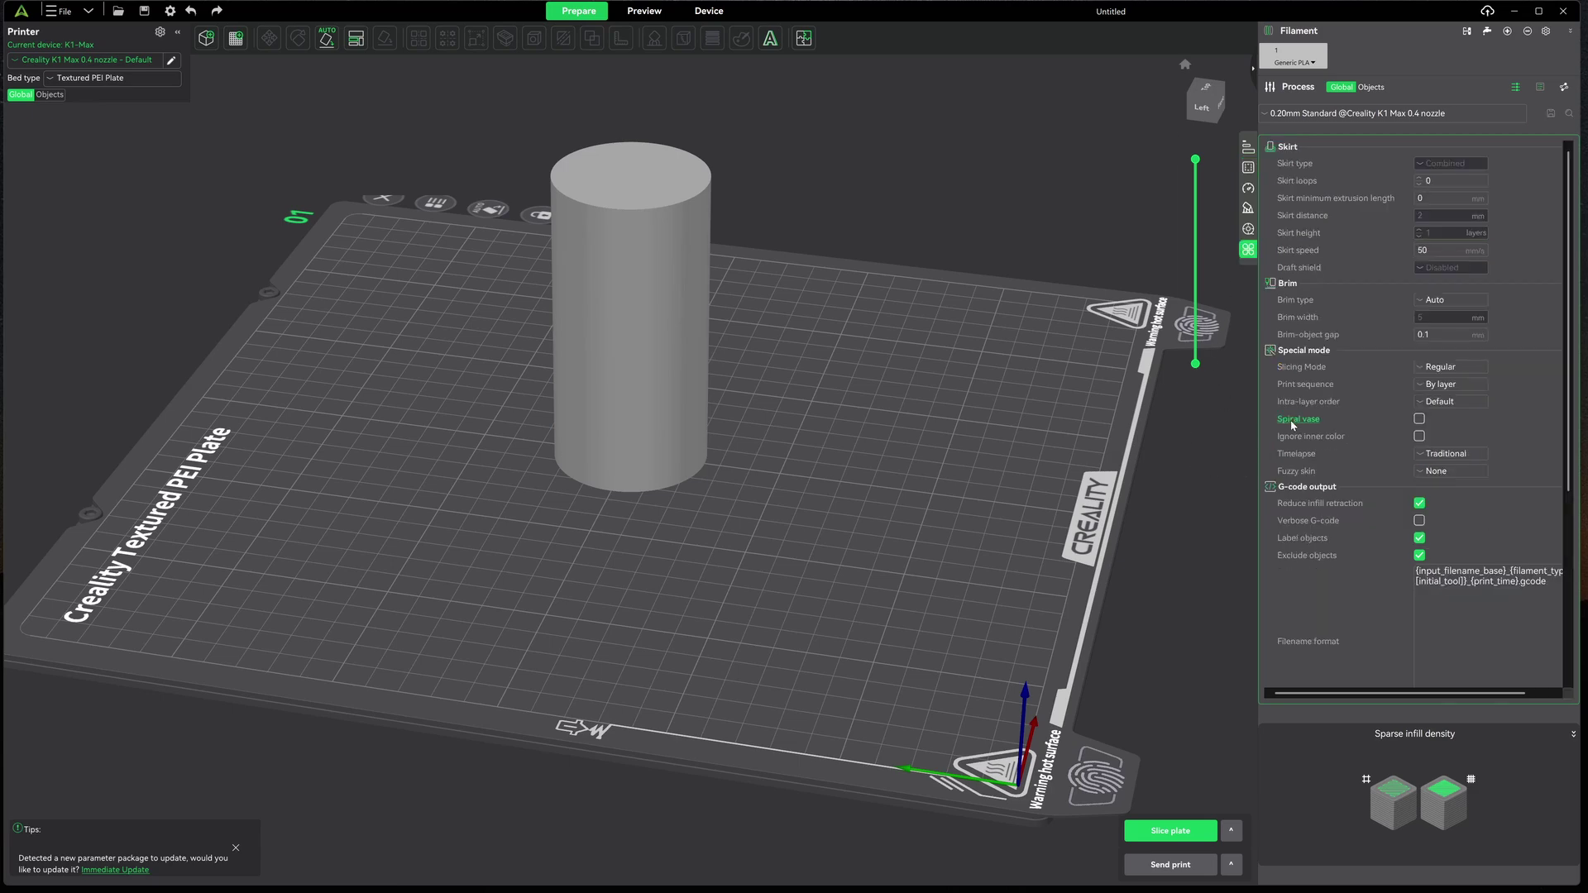
{"action": "left_click", "coordinate": [1419, 420]}
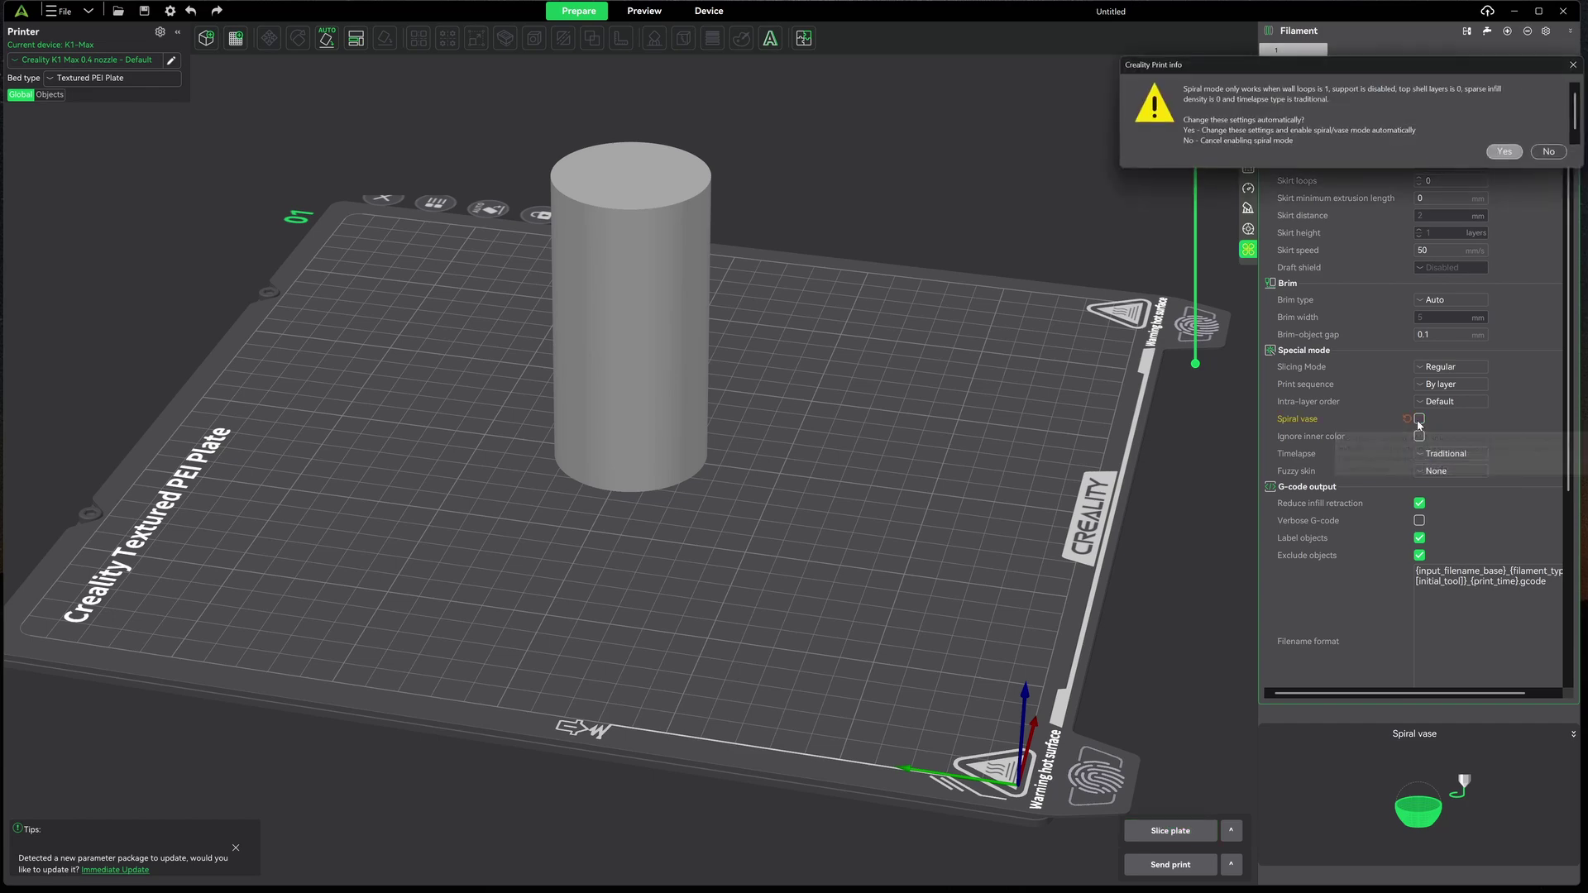
{"action": "left_click", "coordinate": [1506, 152]}
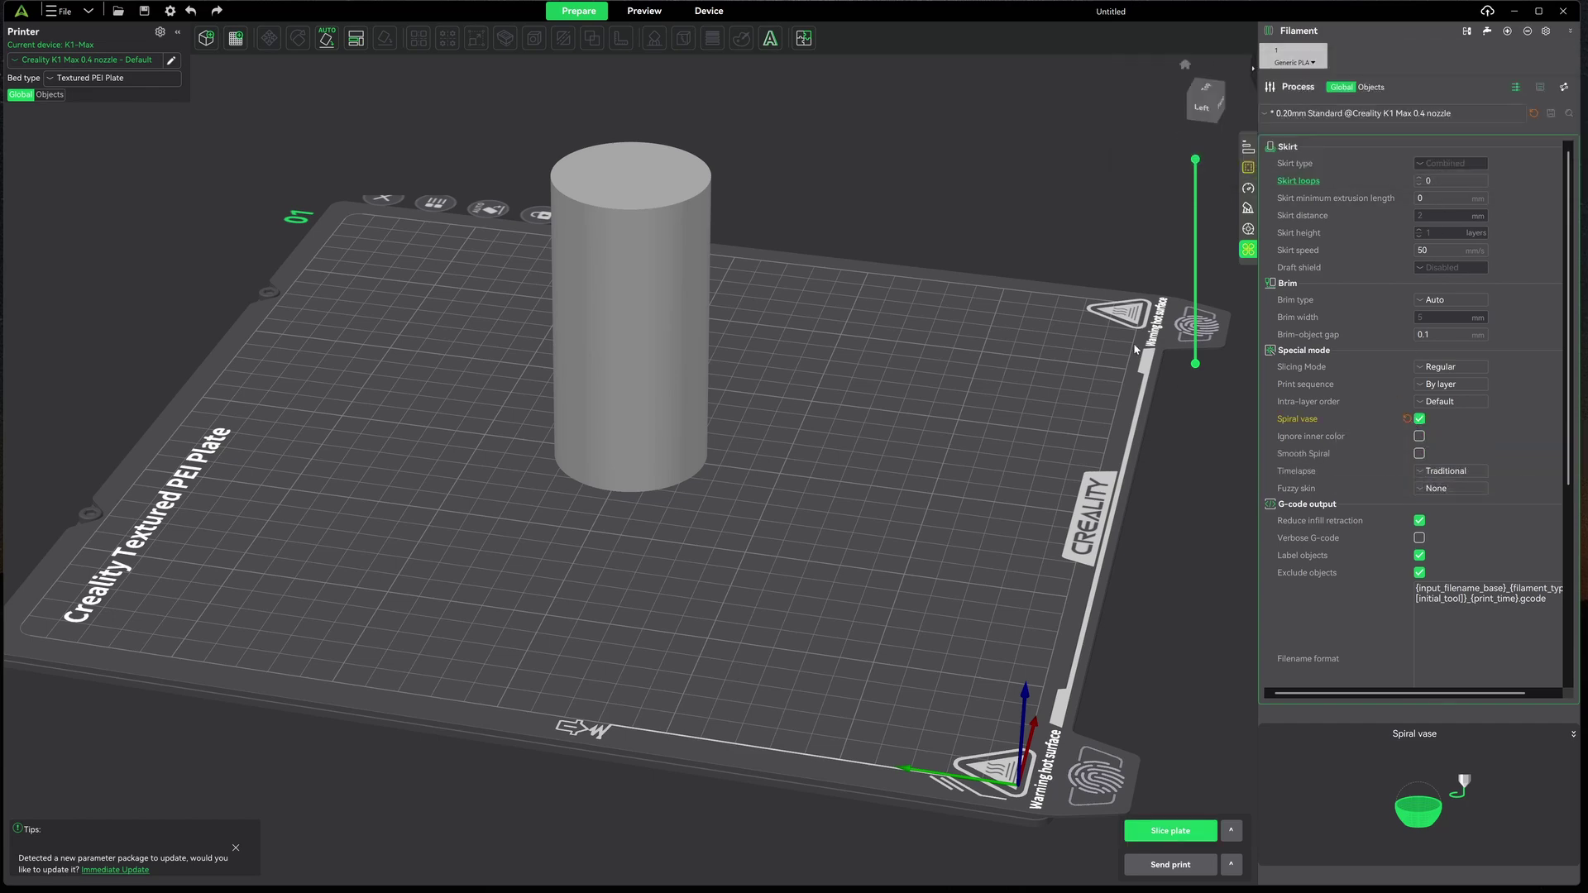
{"action": "left_click", "coordinate": [1249, 168]}
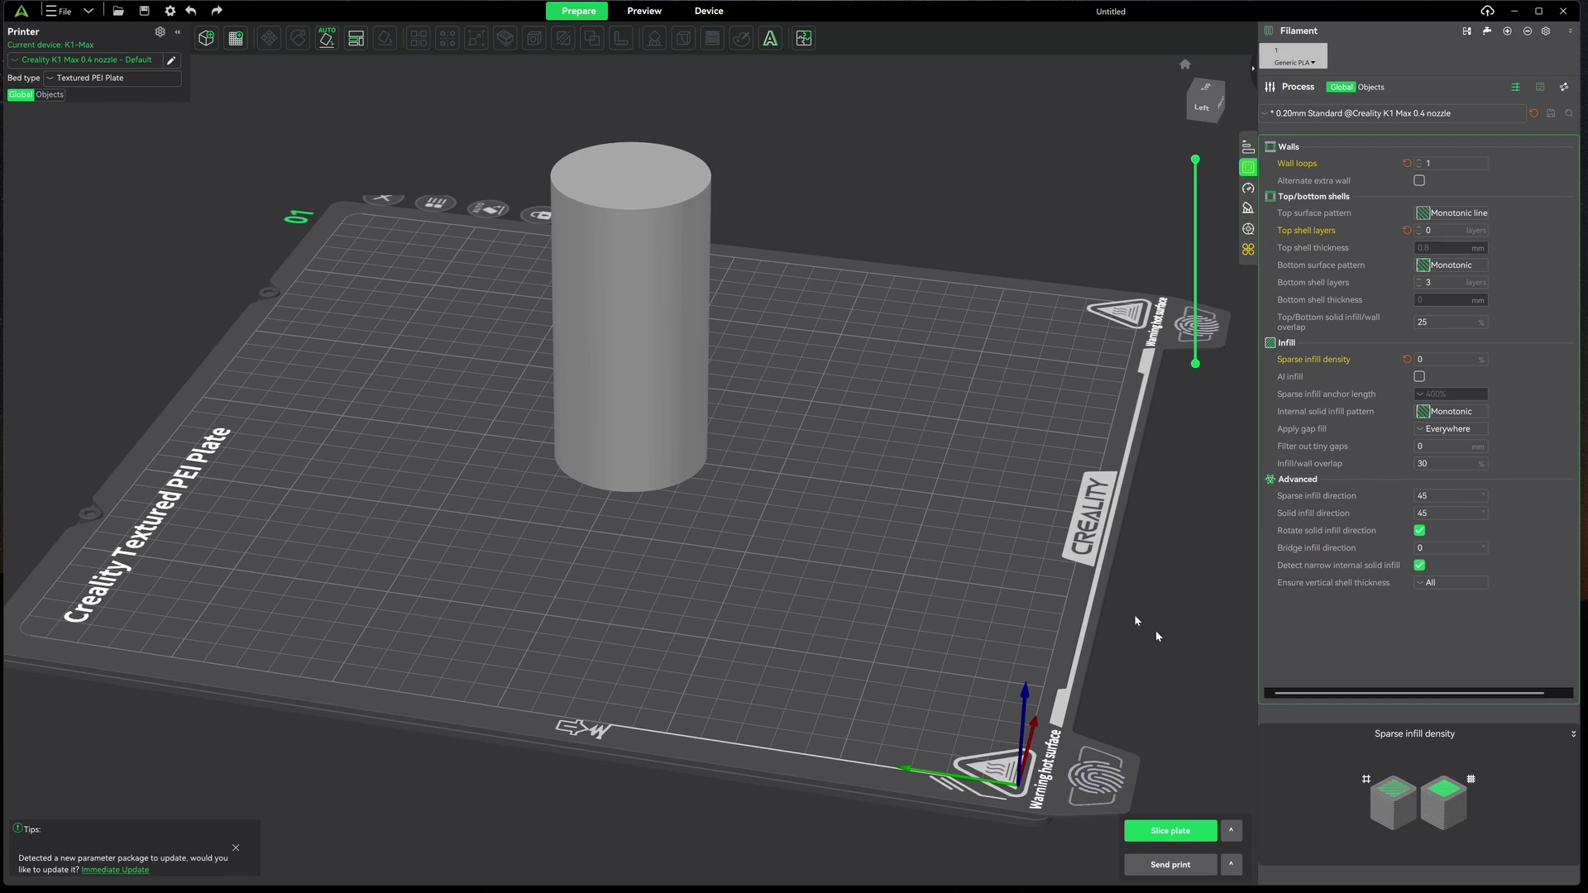
Slice in spiral vase mode and view the preview from the top, then orbit to the side wall
{"action": "left_click", "coordinate": [1171, 831]}
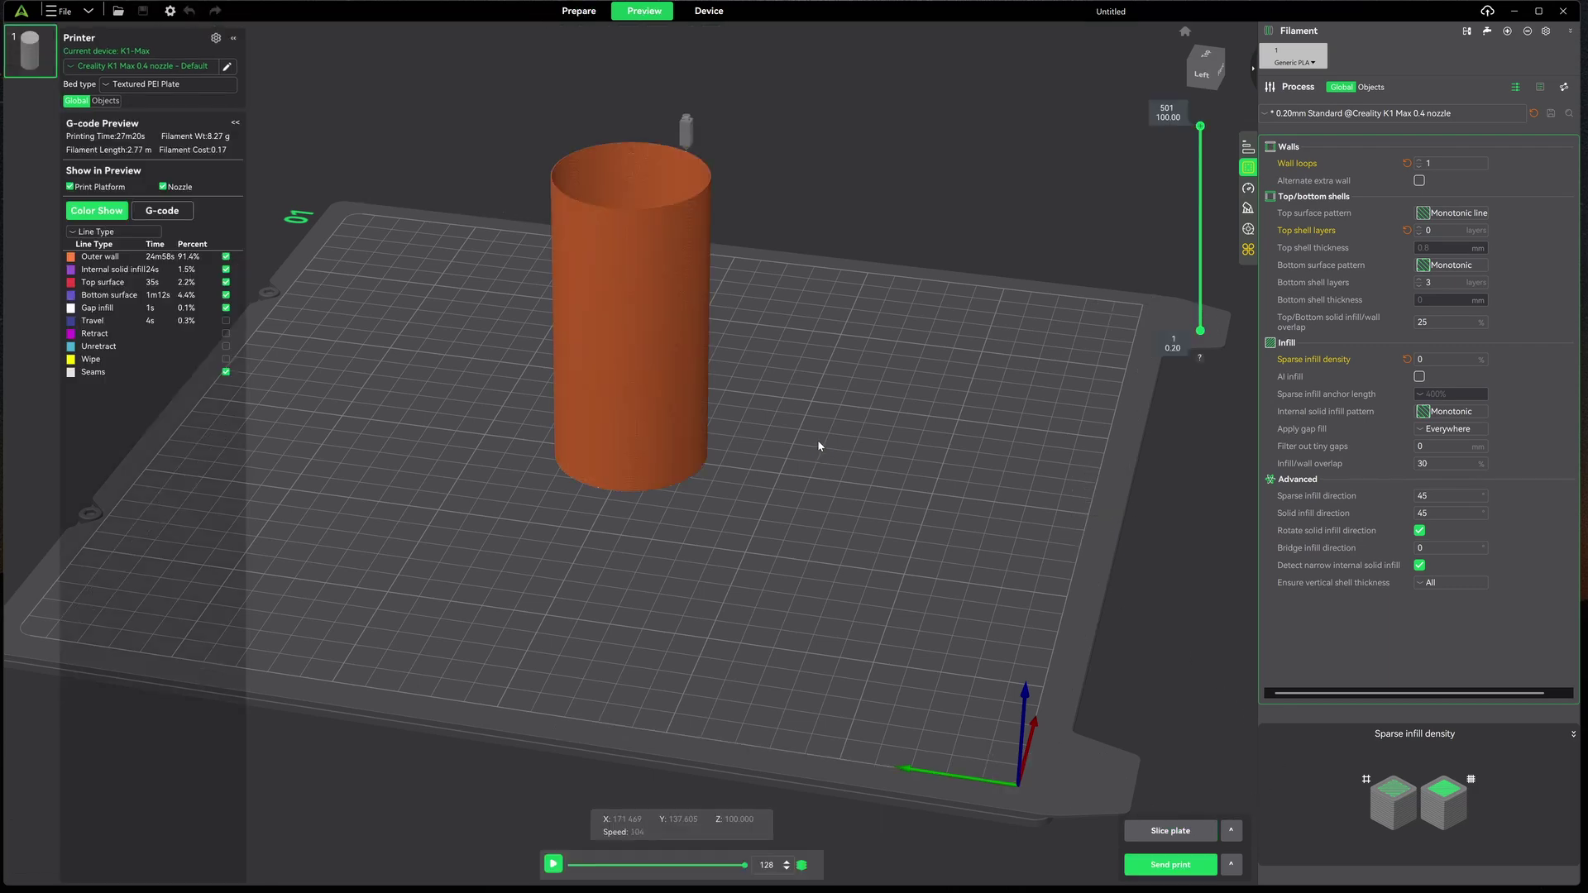
{"action": "key", "text": "1"}
{"action": "left_click_drag", "start_coordinate": [807, 479], "coordinate": [895, 482]}
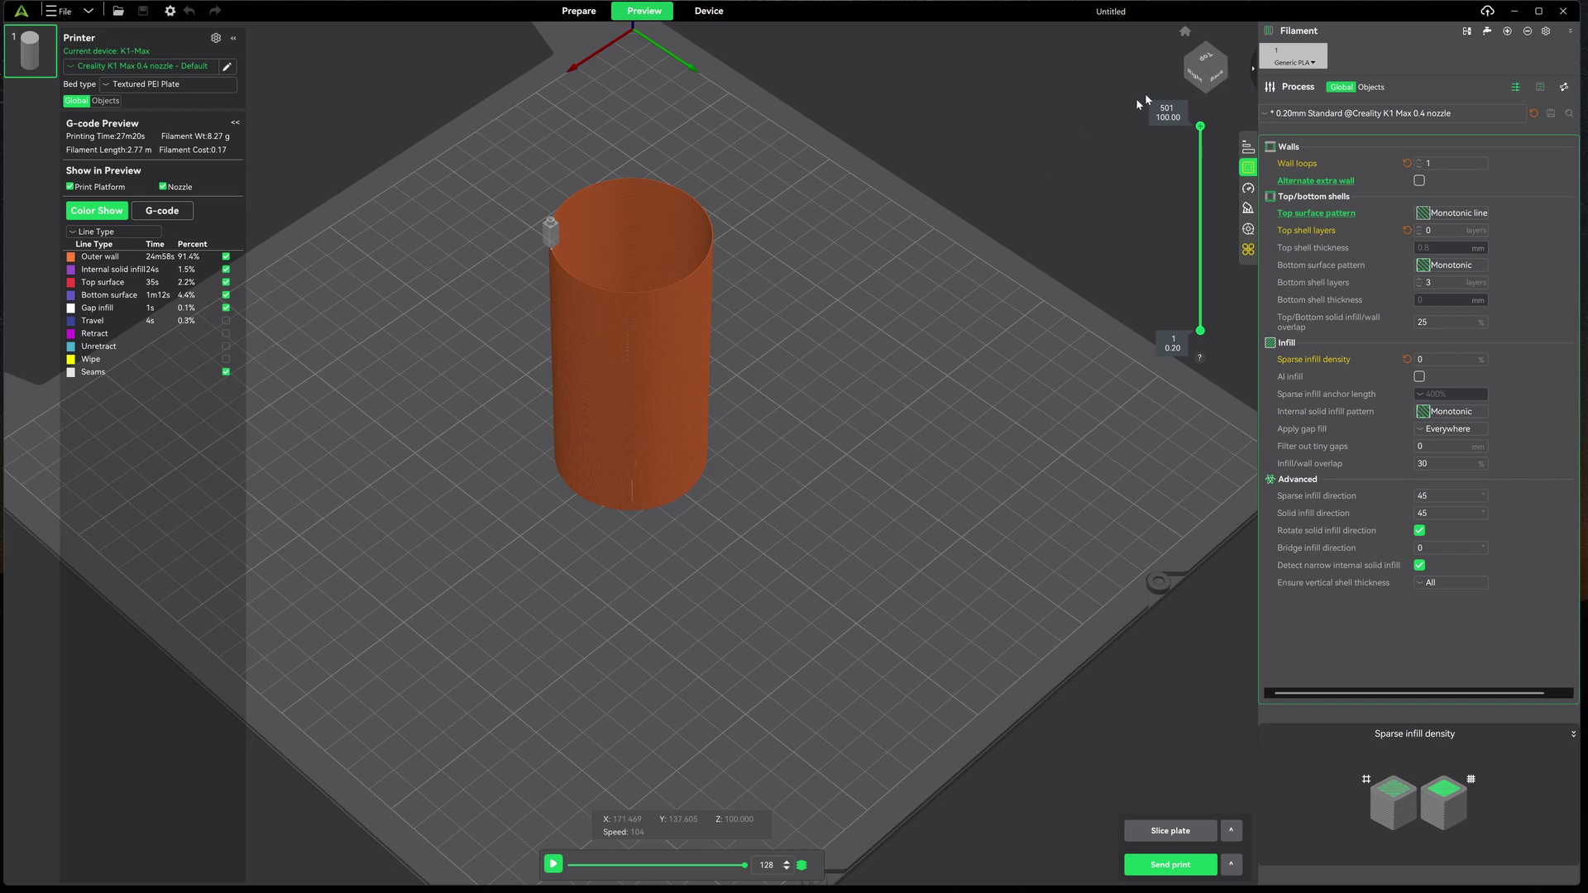
Raise Wall loops to 2, declining spiral mode to keep two walls, and reslice
{"action": "left_click", "coordinate": [1421, 163]}
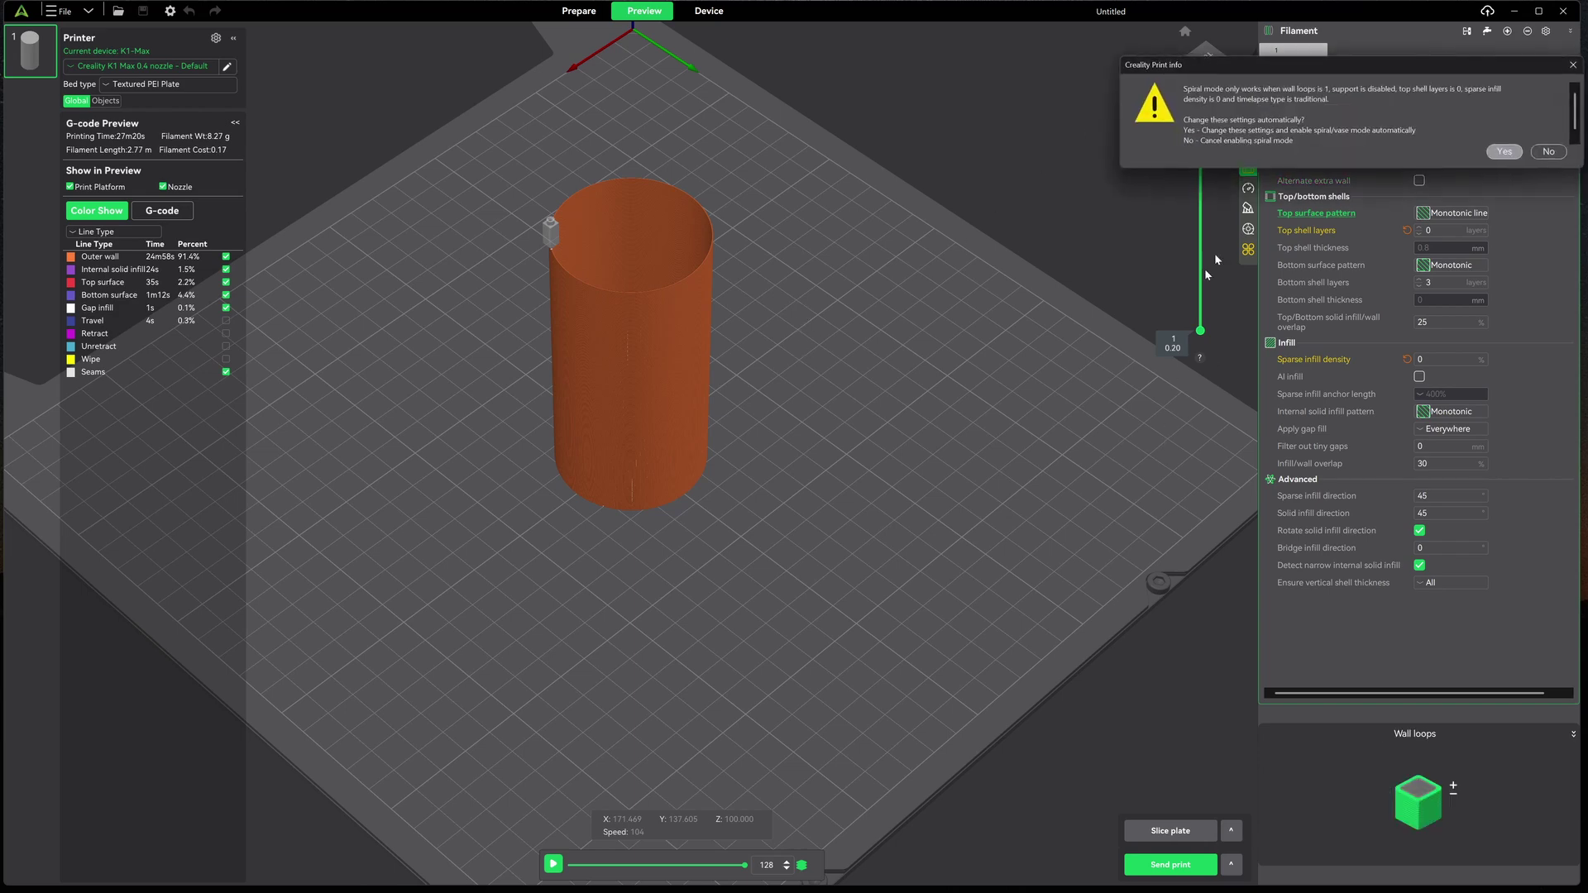
{"action": "left_click", "coordinate": [1506, 152]}
{"action": "left_click", "coordinate": [1422, 163]}
{"action": "left_click", "coordinate": [1552, 152]}
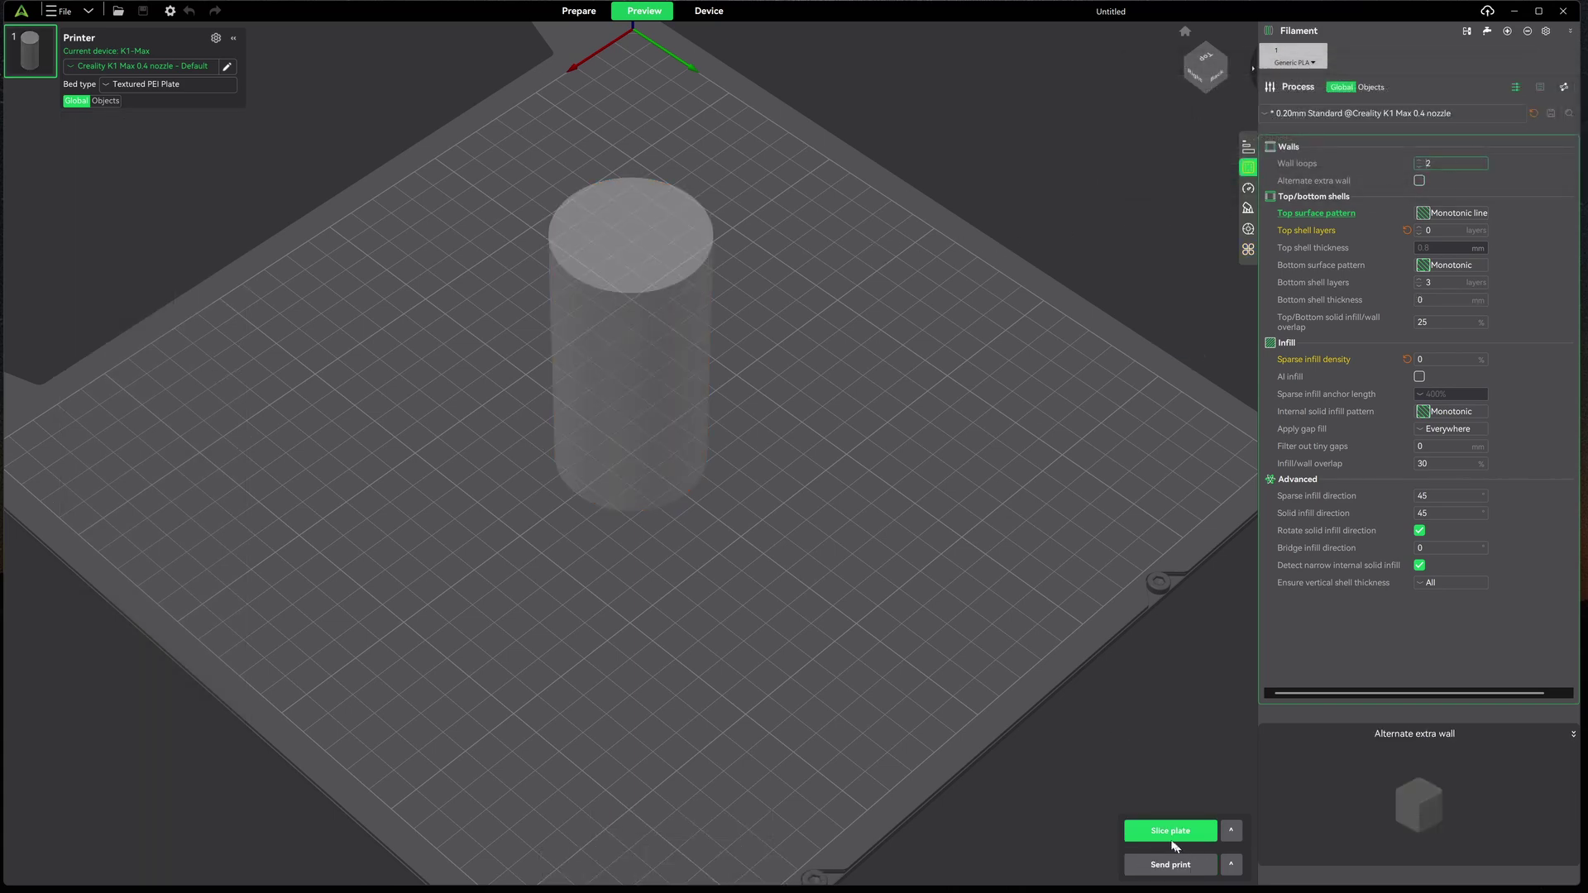
{"action": "left_click", "coordinate": [1160, 834]}
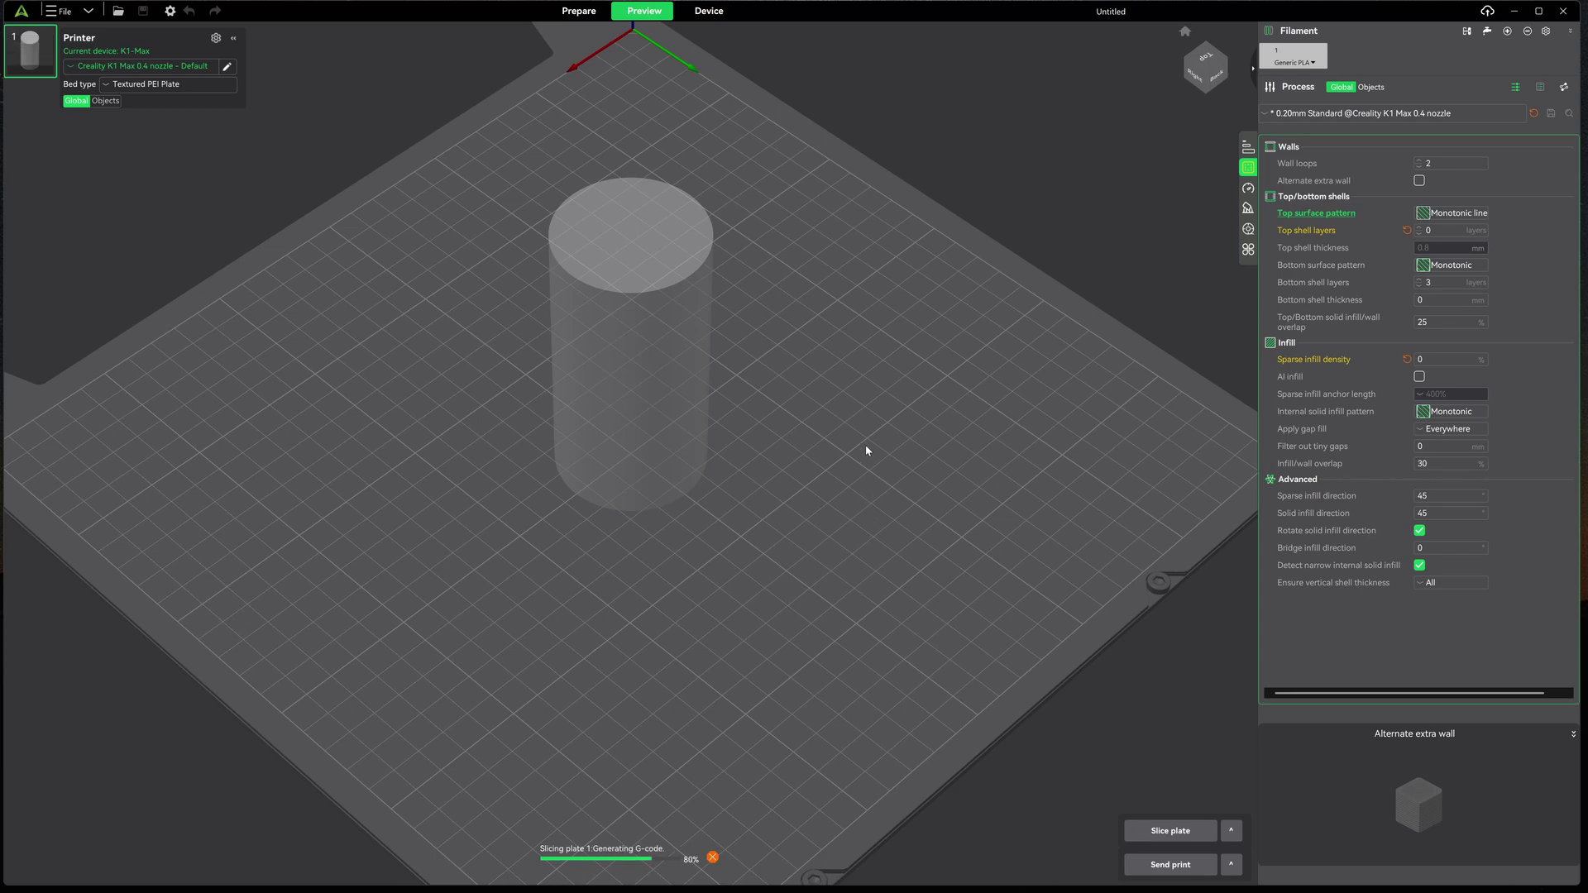
Orbit the preview to inspect the inner and outer walls and the purple bottom
{"action": "left_click_drag", "start_coordinate": [791, 425], "coordinate": [671, 326]}
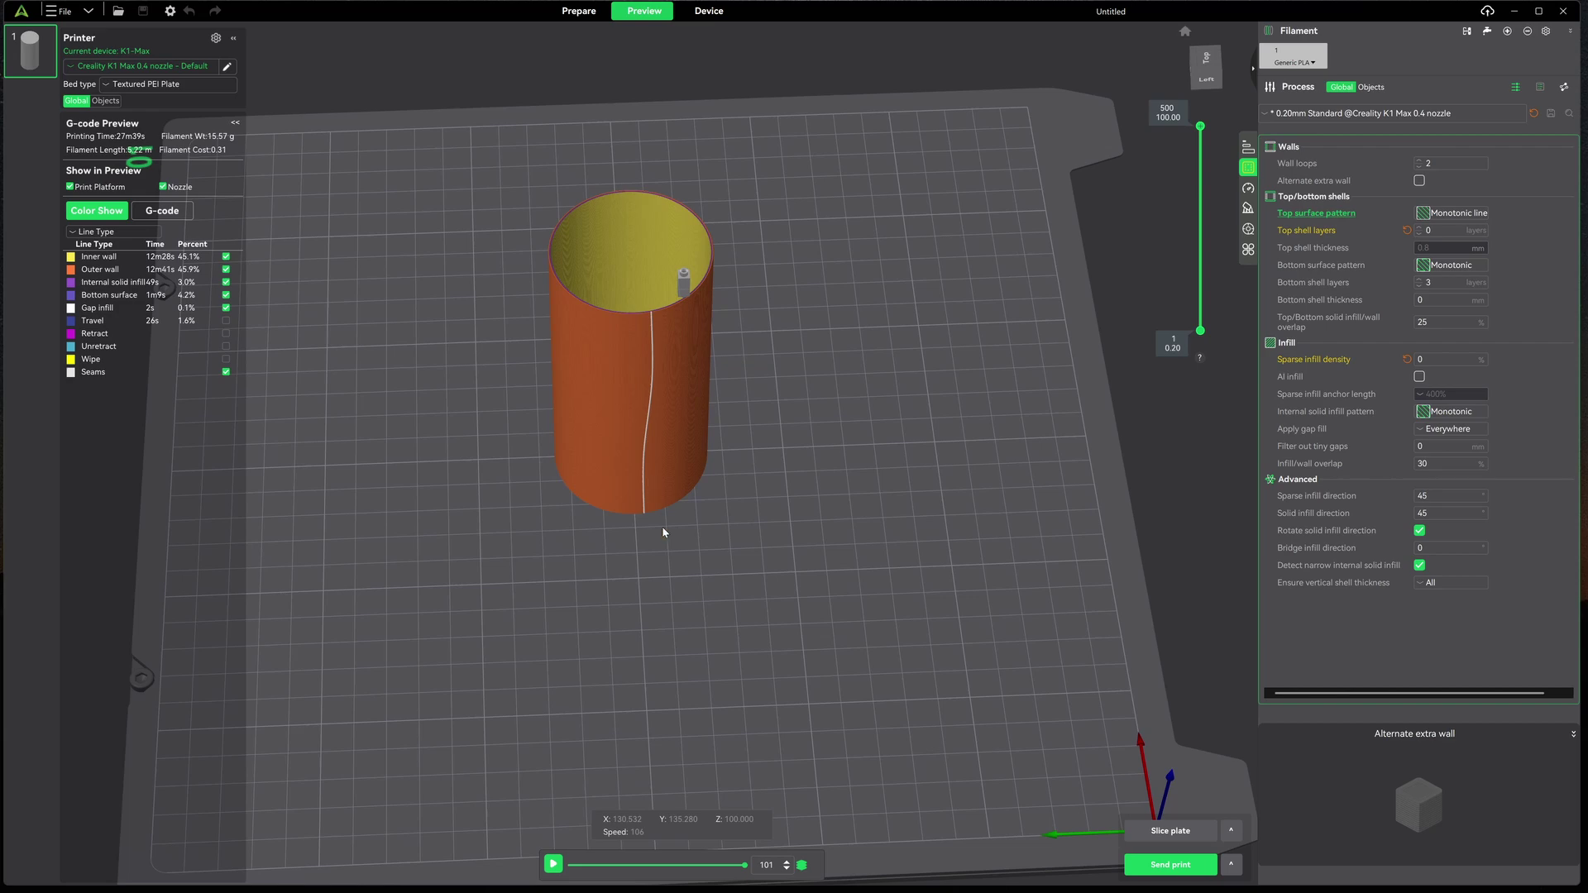
{"action": "left_click_drag", "start_coordinate": [693, 418], "coordinate": [736, 404]}
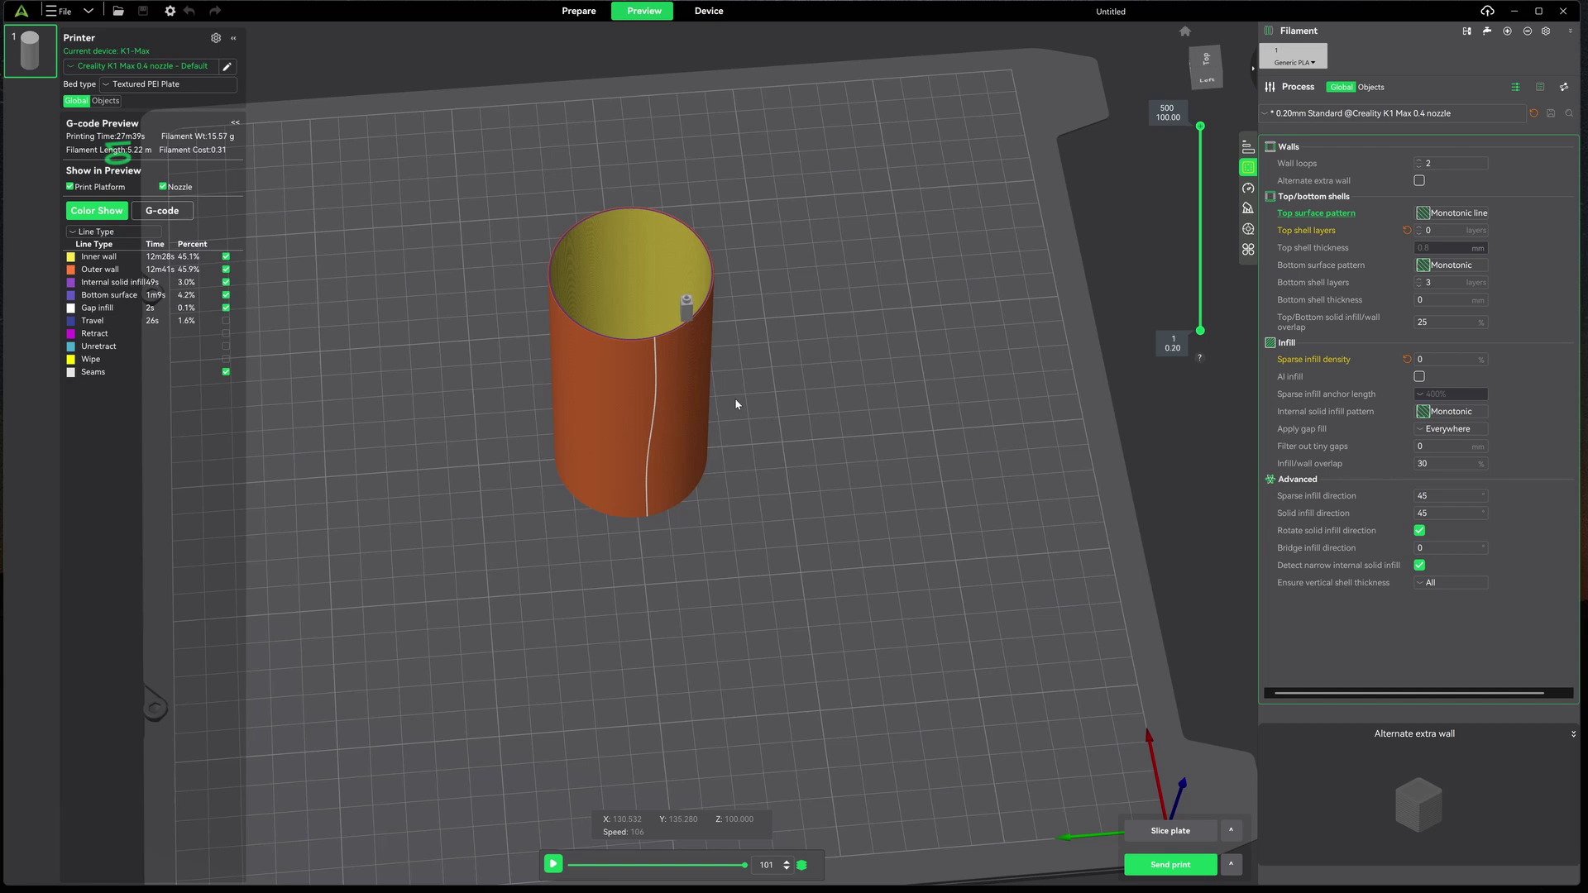
{"action": "left_click_drag", "start_coordinate": [813, 447], "coordinate": [801, 429]}
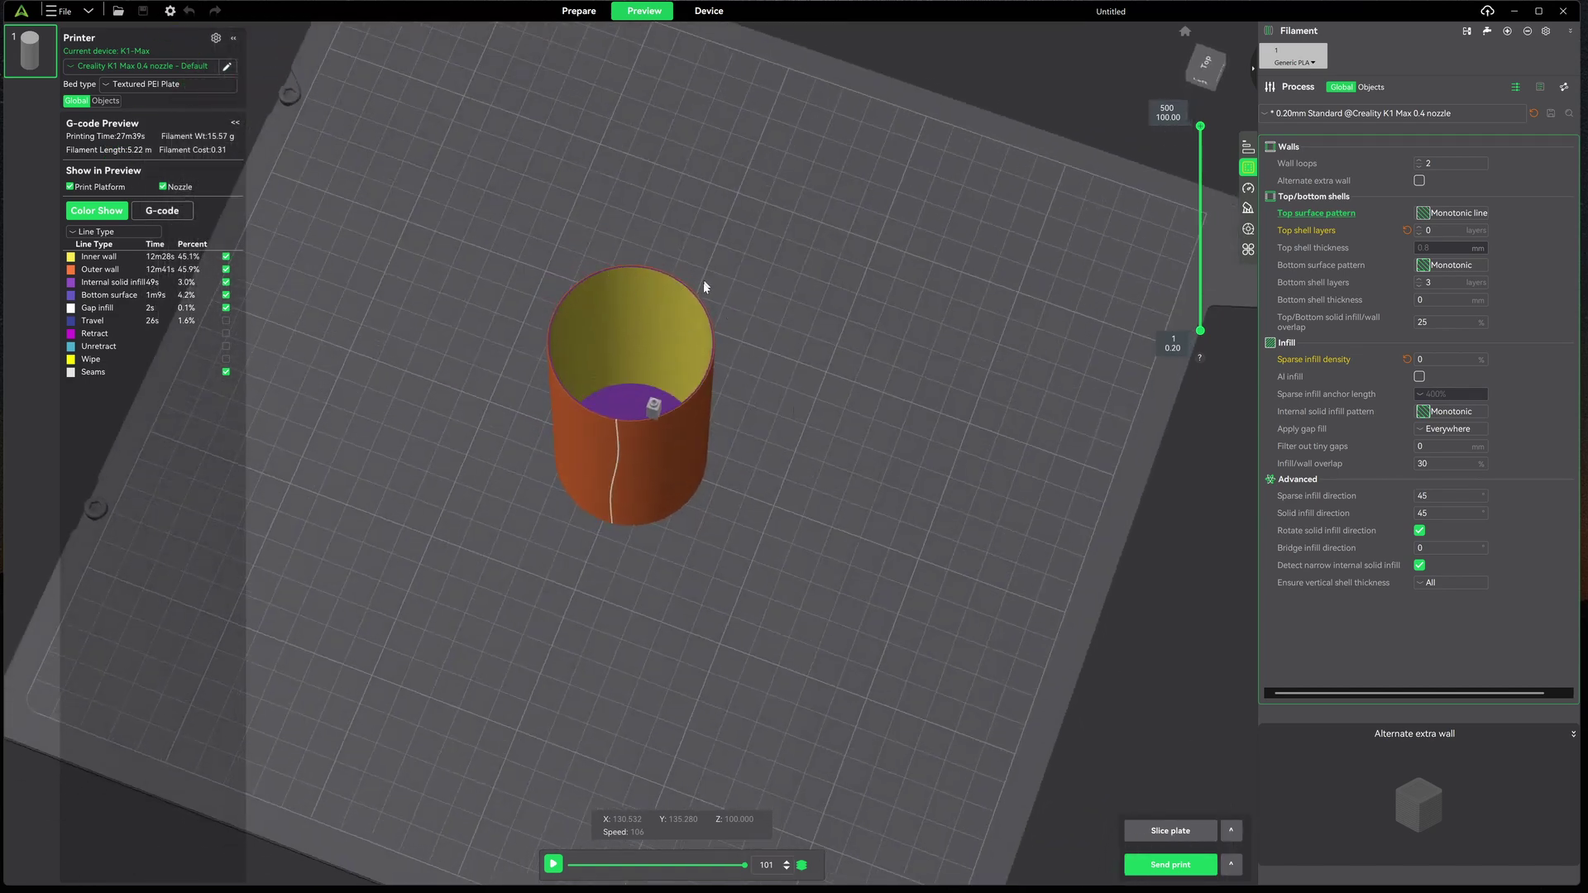
{"action": "left_click_drag", "start_coordinate": [755, 473], "coordinate": [743, 464]}
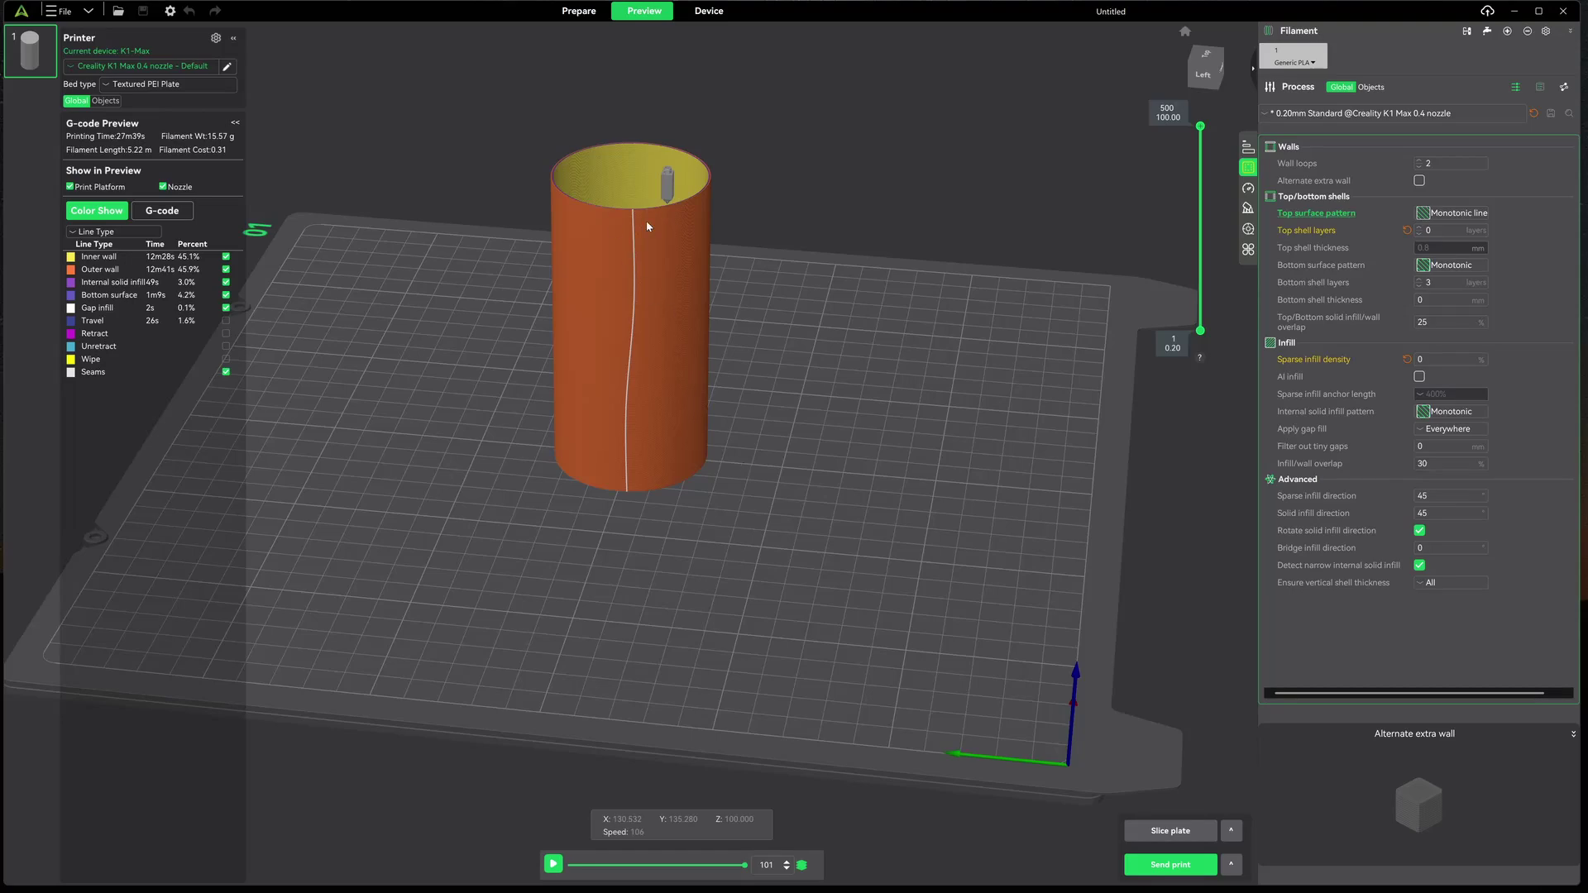
{"action": "left_click_drag", "start_coordinate": [793, 394], "coordinate": [791, 404]}
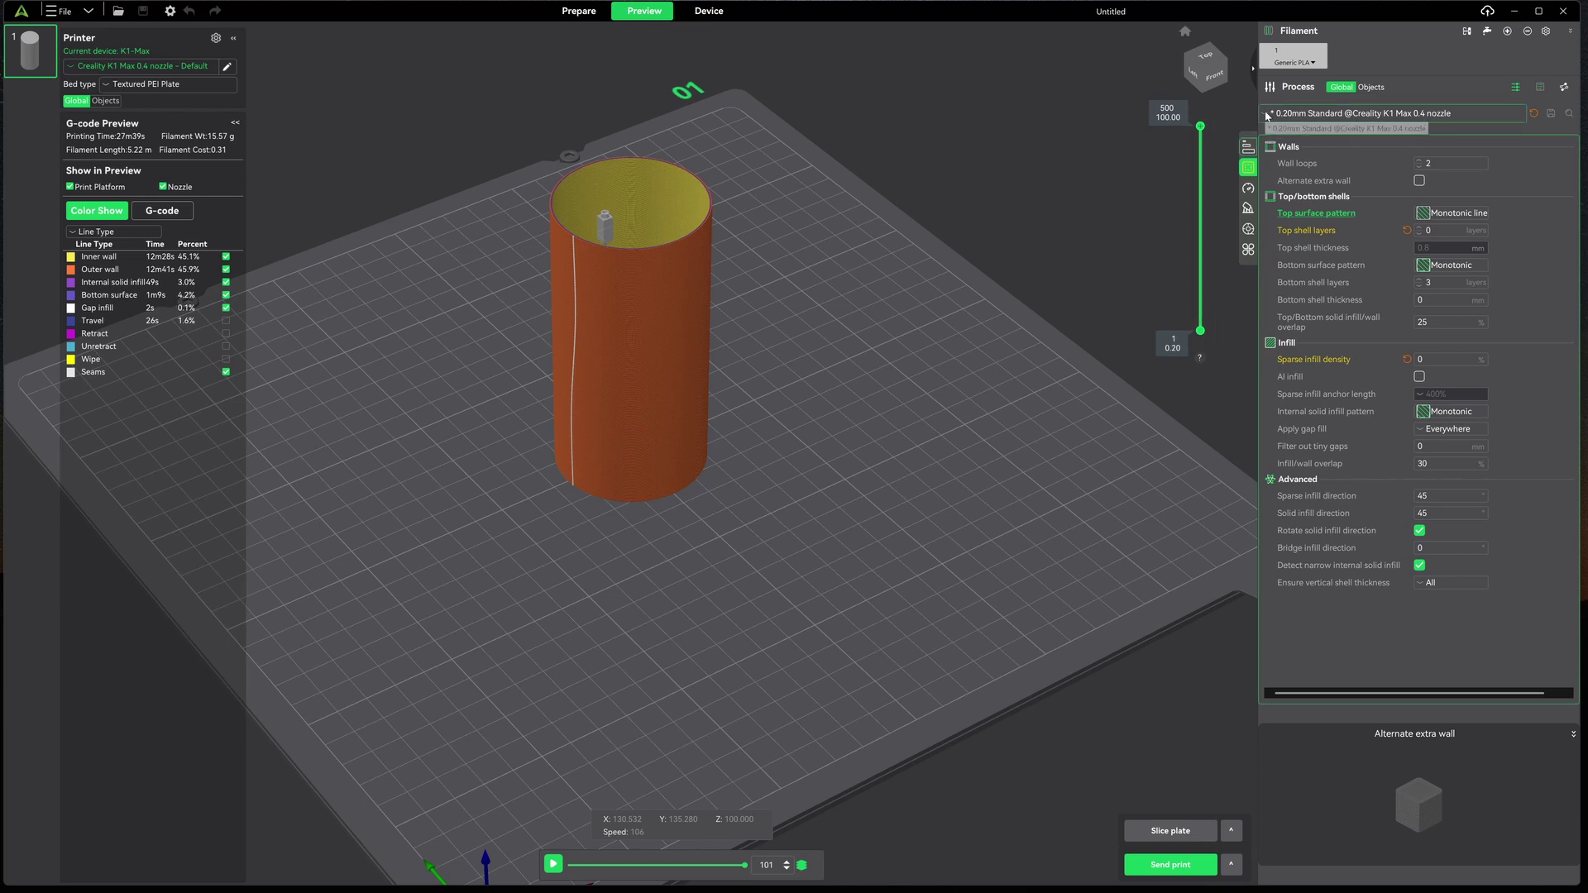
Reselect the 0.20mm Standard process preset and discard the modified values
{"action": "left_click", "coordinate": [1267, 115]}
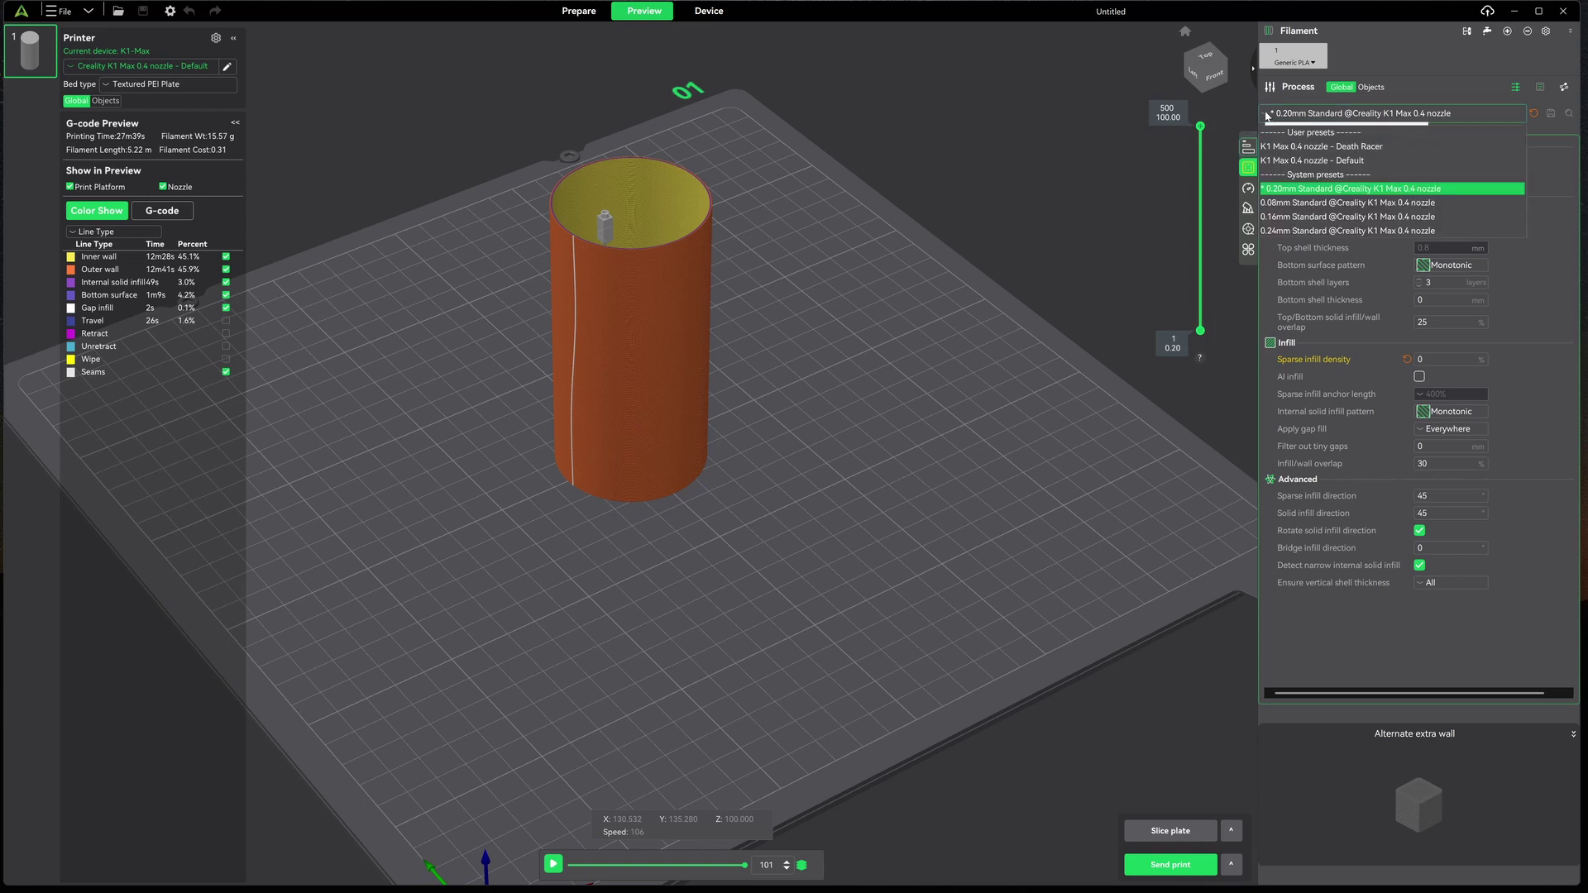
{"action": "left_click", "coordinate": [1283, 191]}
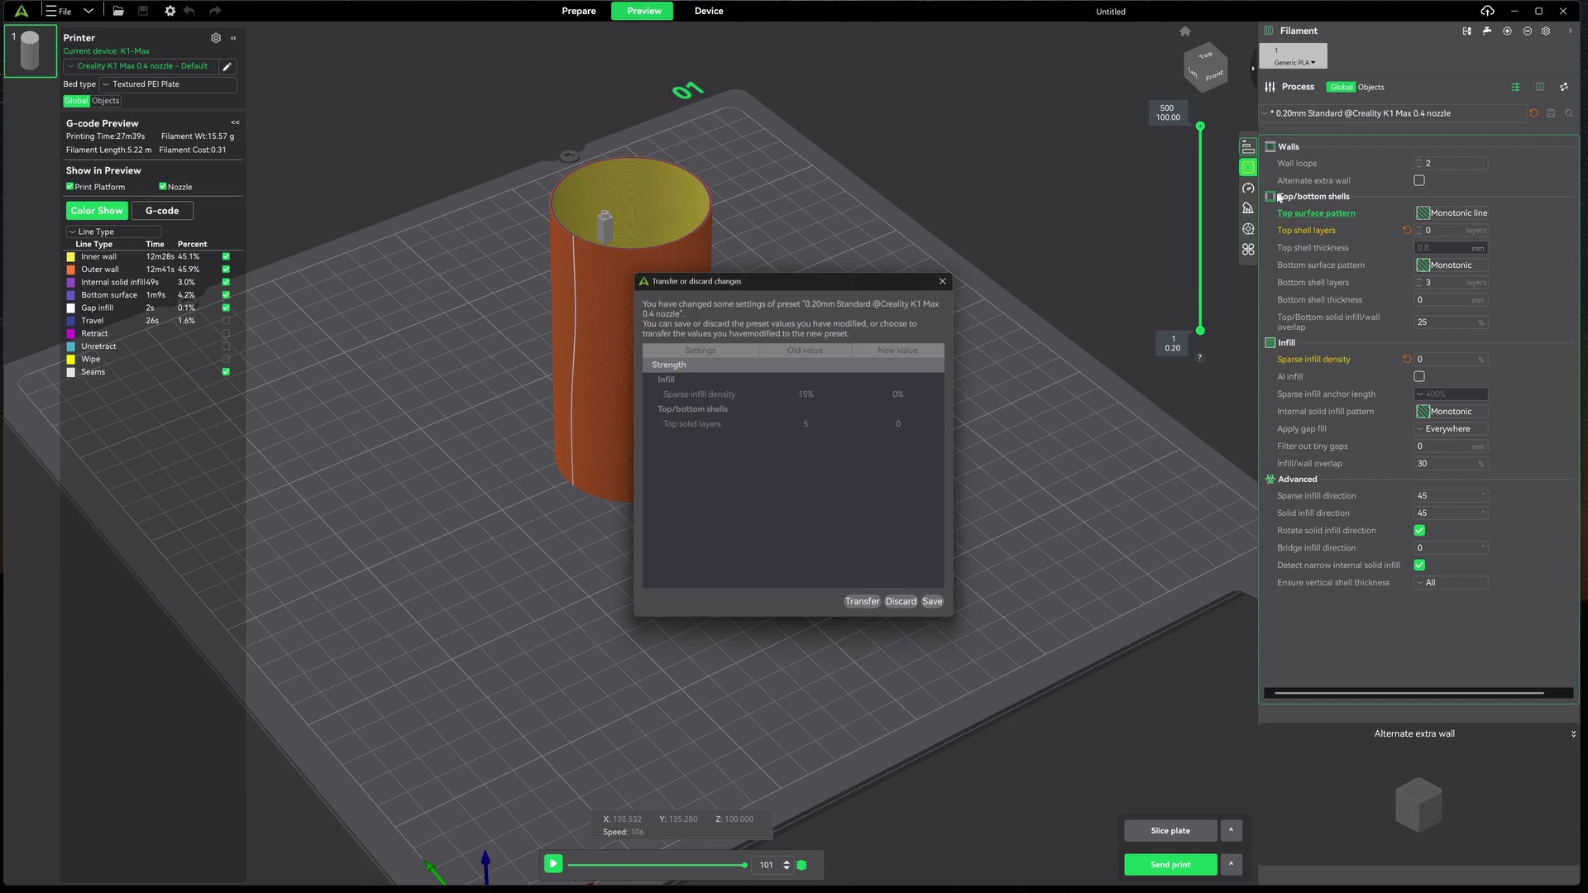
{"action": "left_click", "coordinate": [902, 603]}
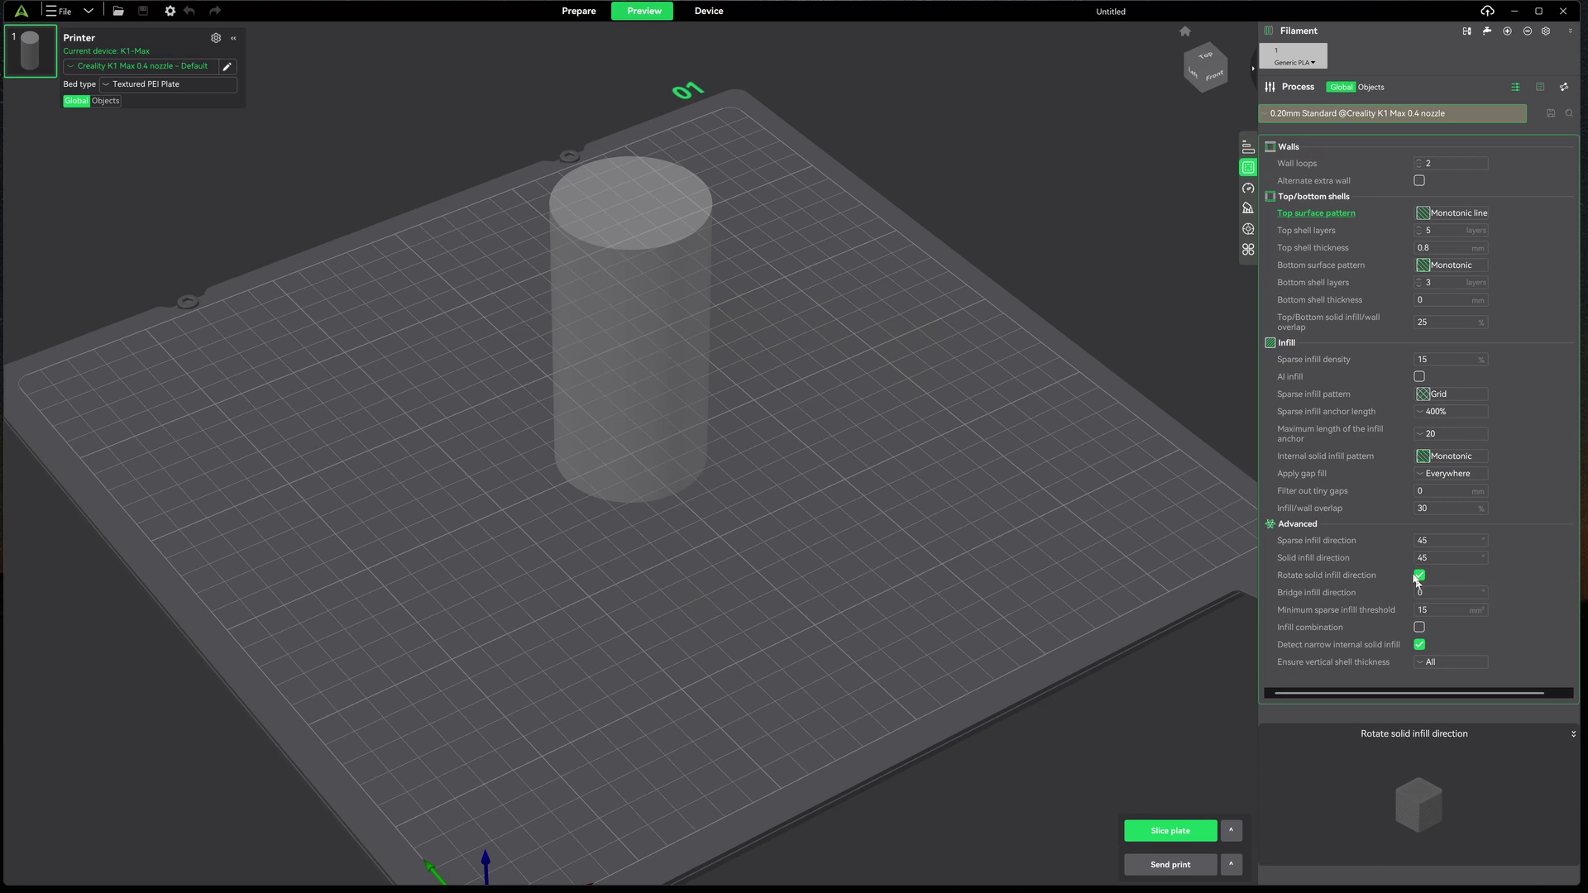
Turn Spiral vase back on under Others and accept its automatic adjustments
{"action": "left_click", "coordinate": [1249, 250]}
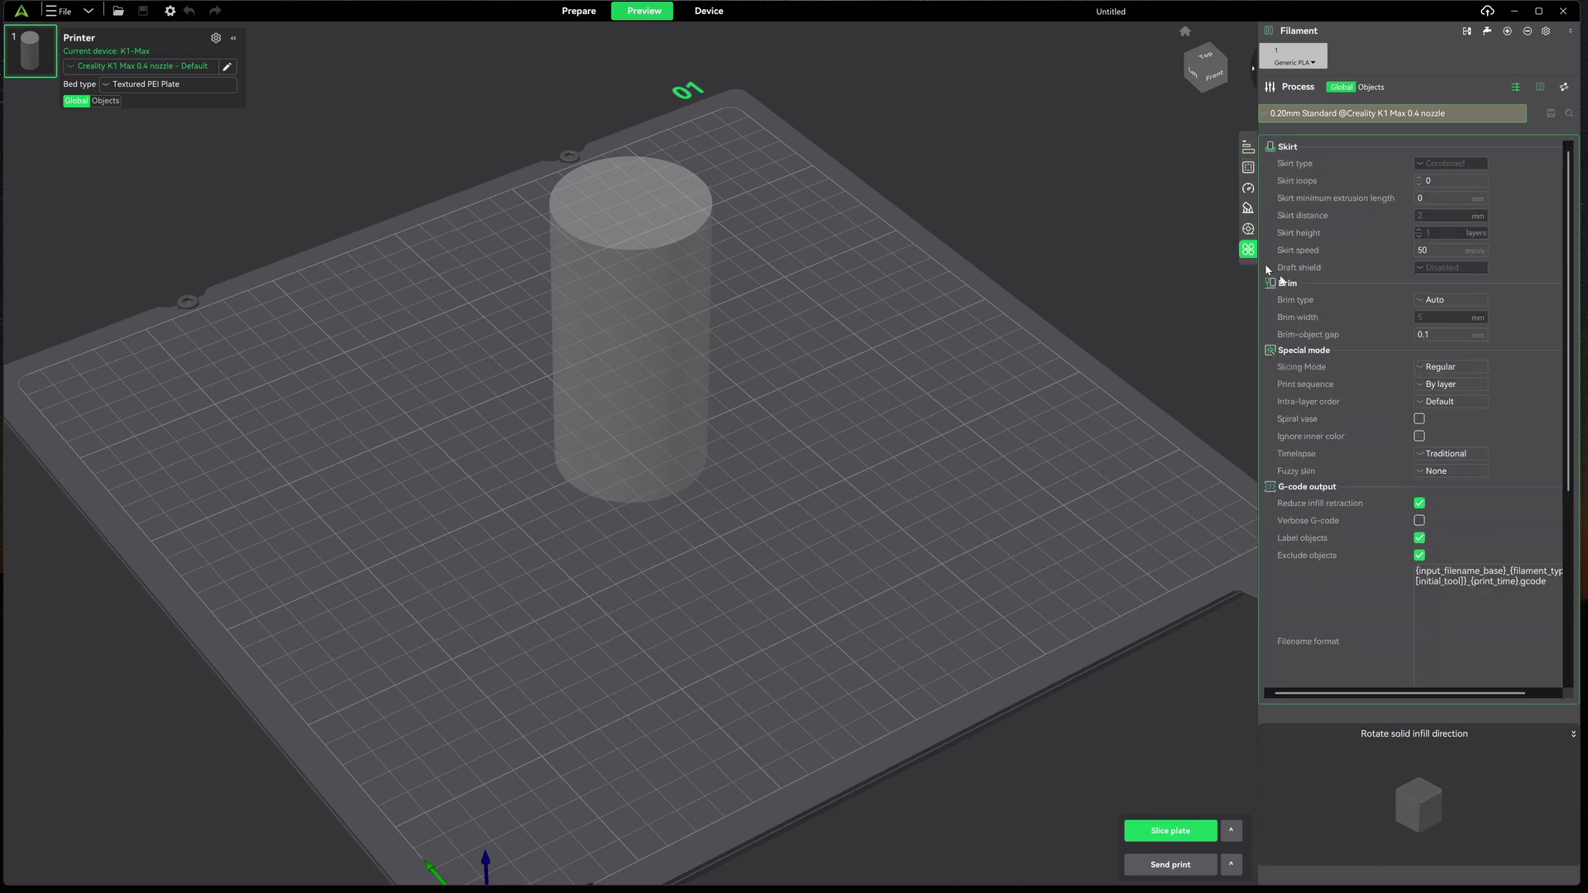
{"action": "left_click", "coordinate": [1420, 419]}
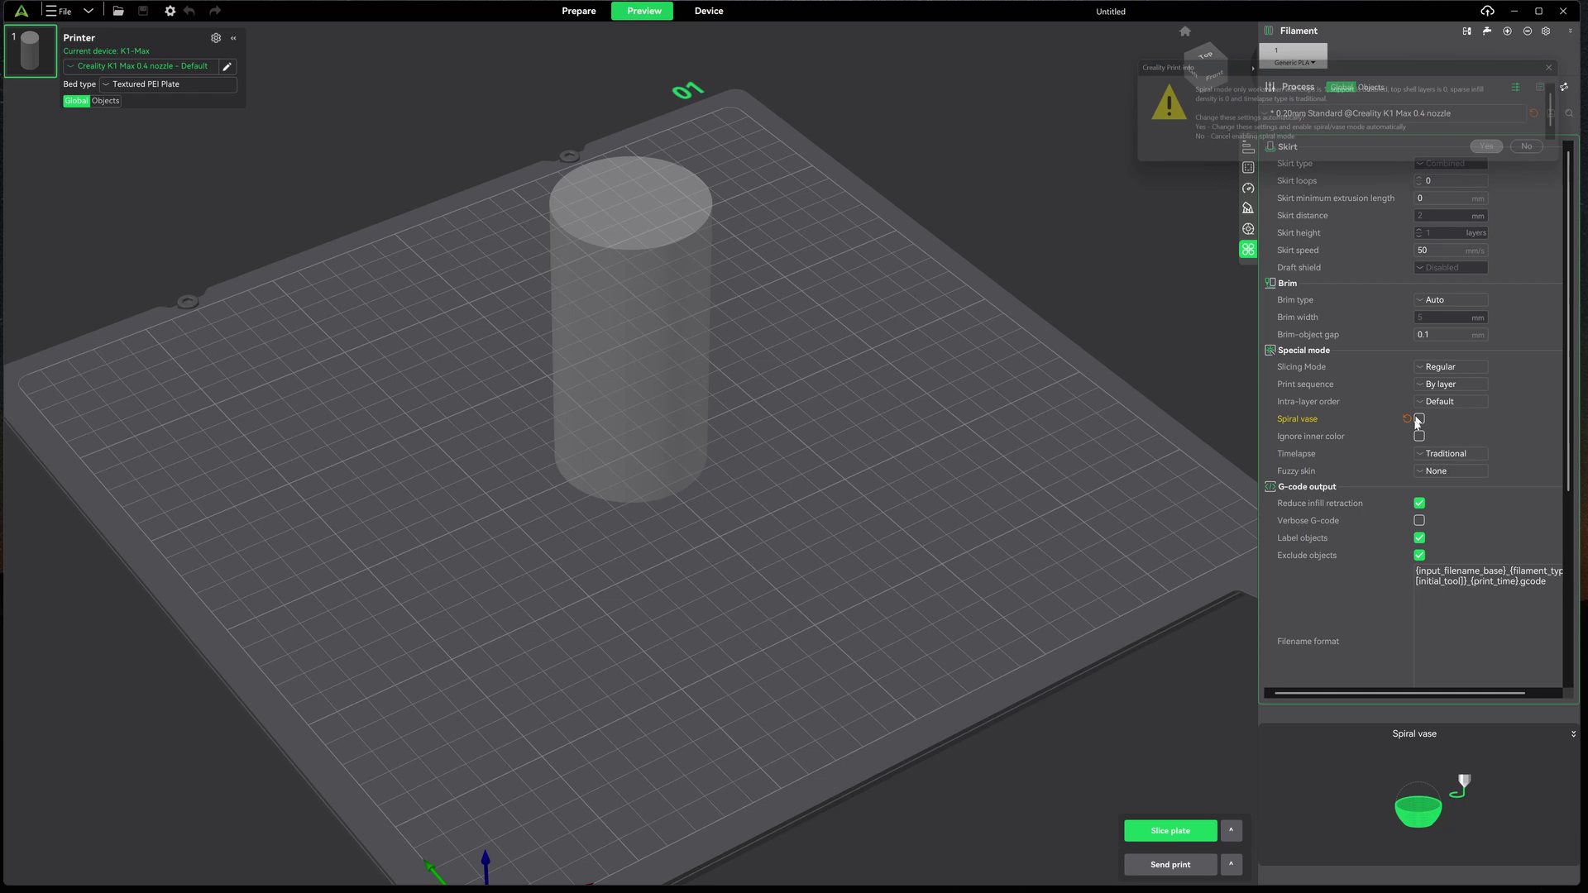
{"action": "left_click", "coordinate": [1502, 153]}
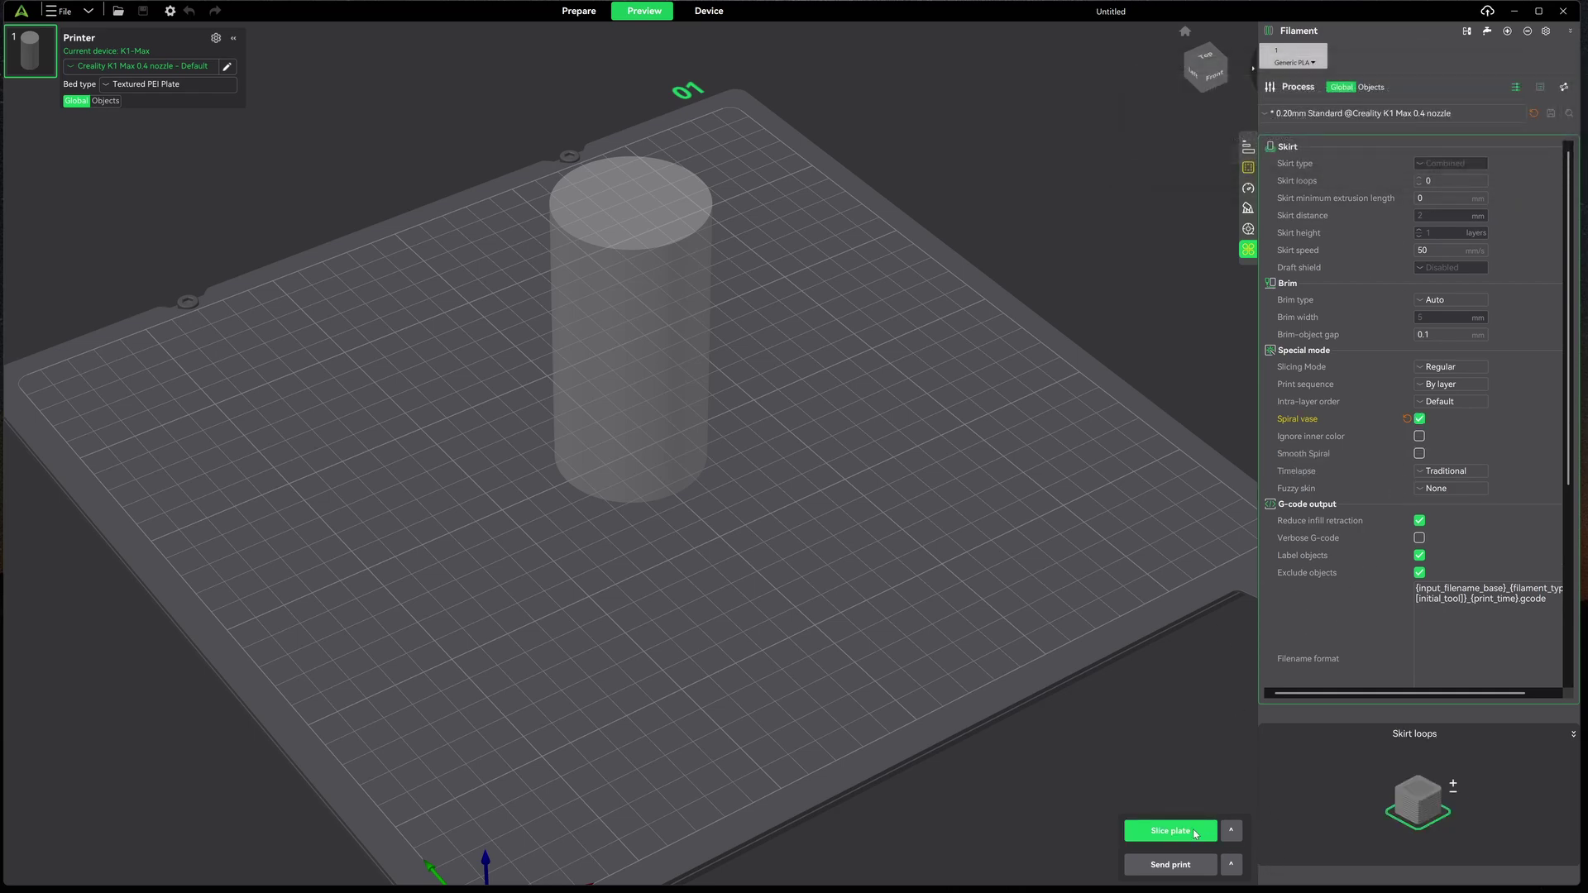